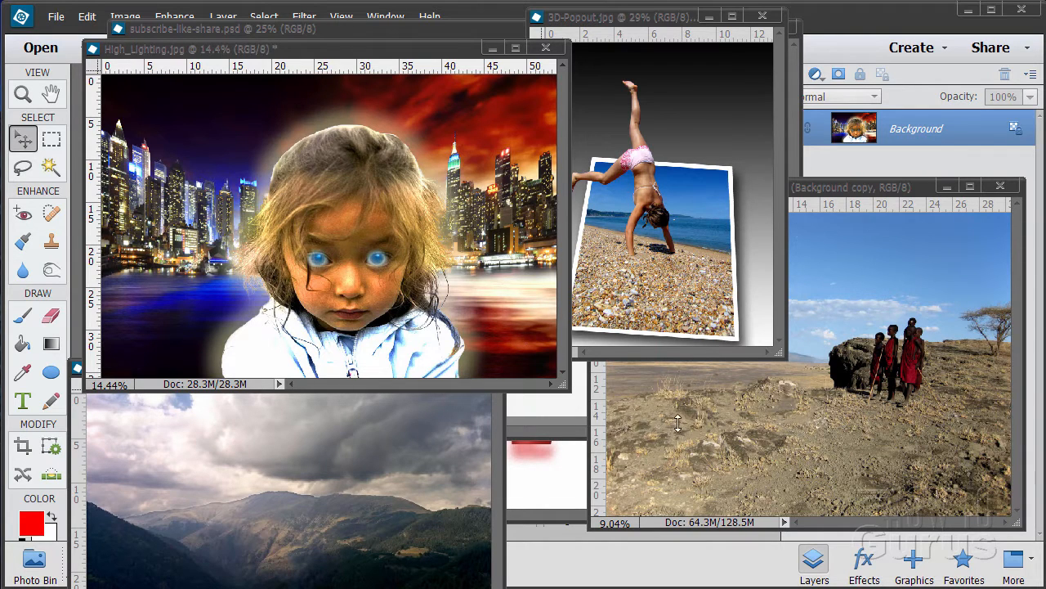
# Step: Minimize the floating windows of High_Lighting.jpg, 3D-Popout.jpg, local-children-in-tanzania.psd, mountains01.psd and description.jpg
pyautogui.click(492, 47)
pyautogui.click(709, 18)
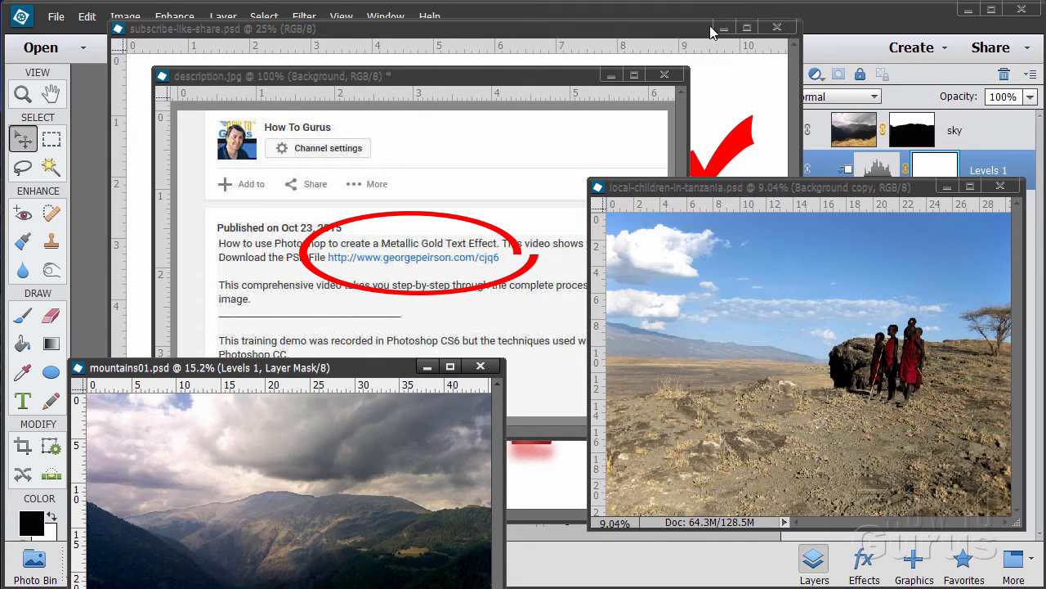
pyautogui.click(946, 186)
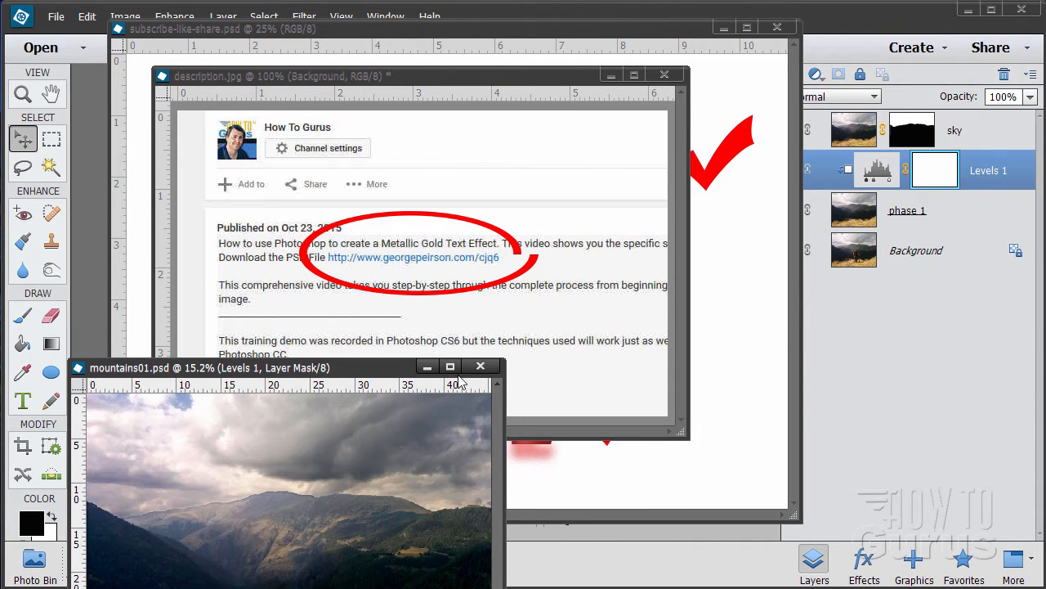
pyautogui.click(427, 367)
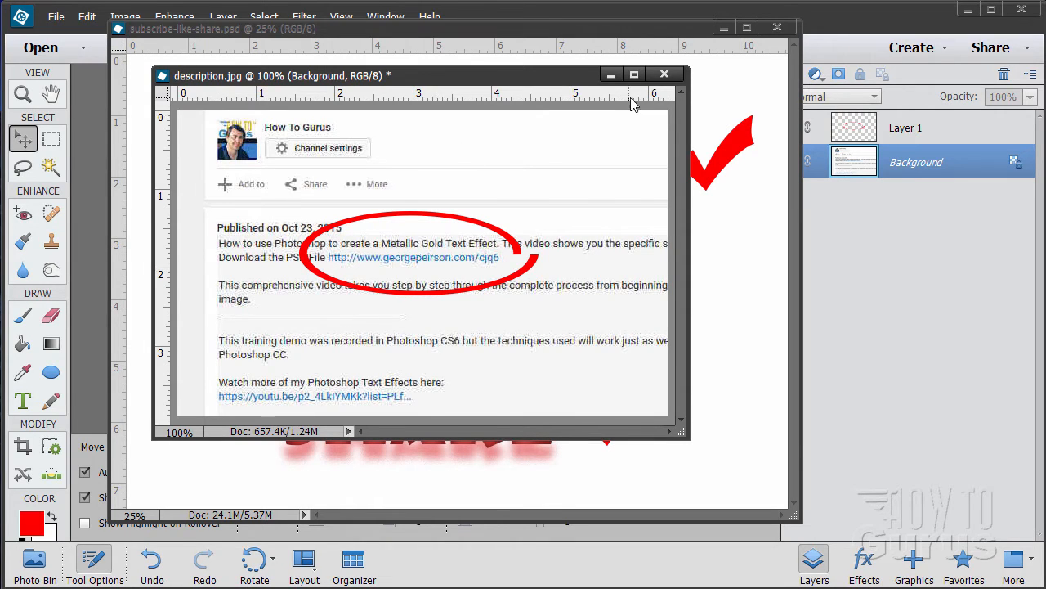
pyautogui.click(612, 74)
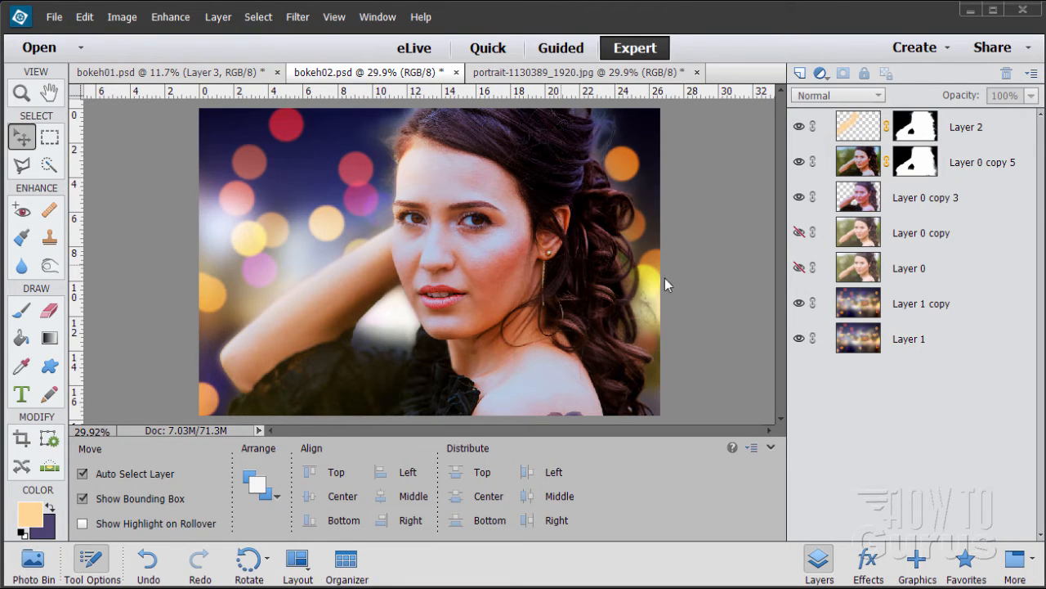
# Step: Compare the original portrait photo with the composited bokeh02.psd and close bokeh02.psd
pyautogui.click(552, 78)
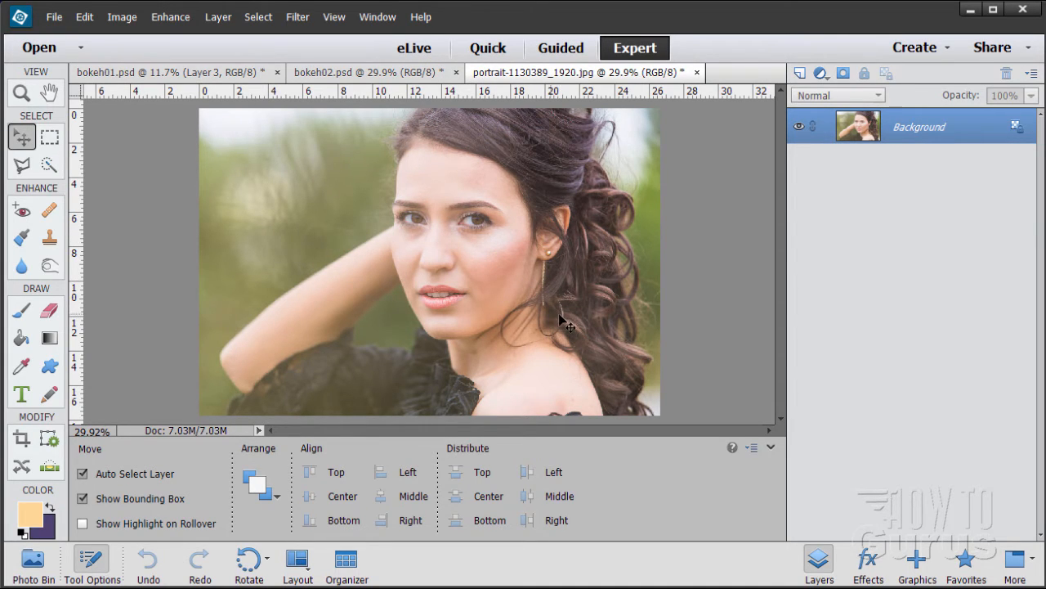
pyautogui.click(389, 75)
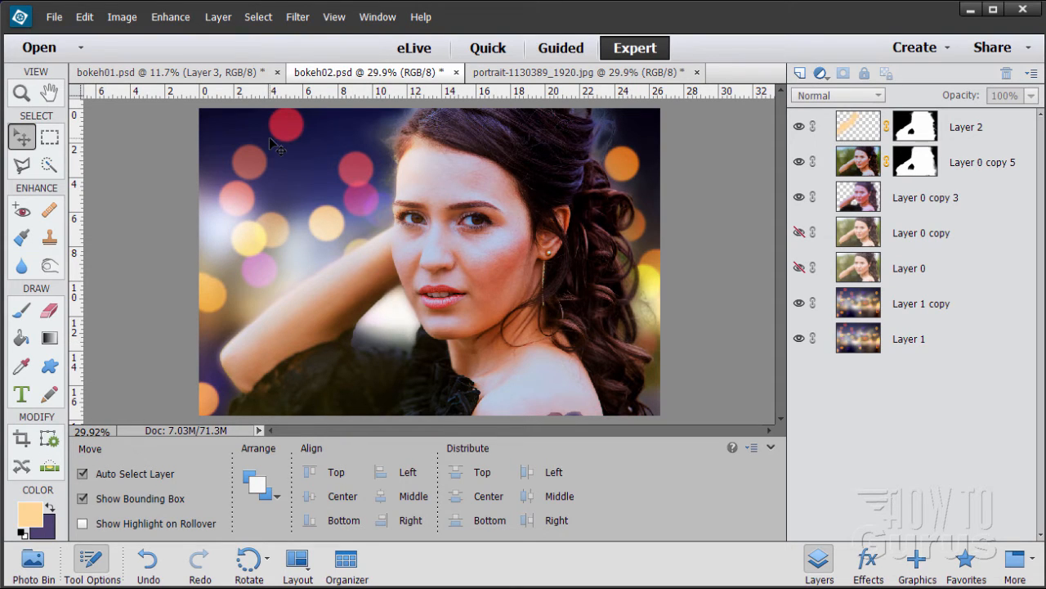
pyautogui.click(456, 72)
pyautogui.click(511, 243)
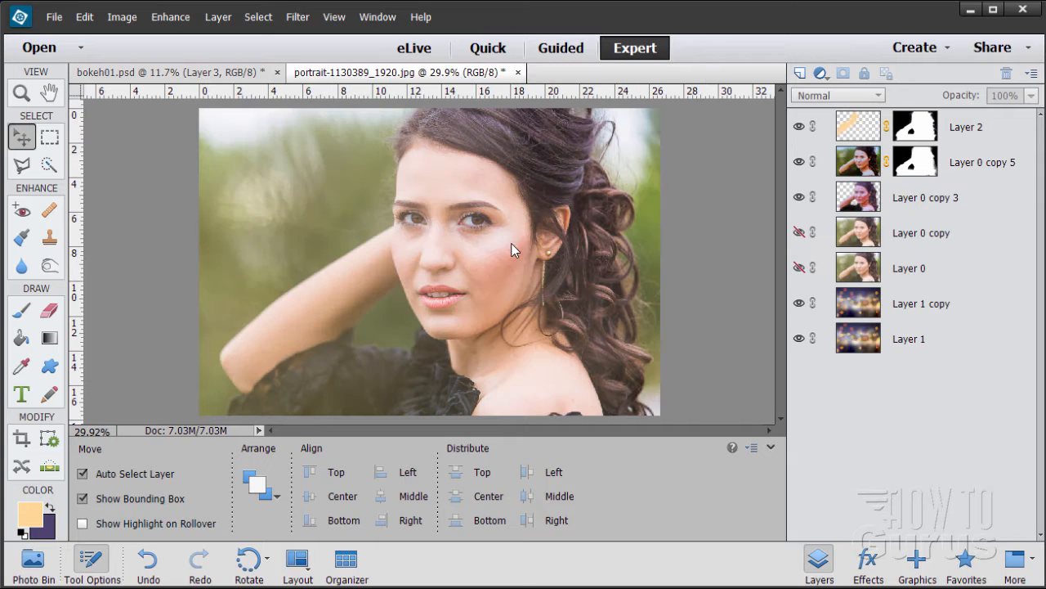
# Step: In bokeh01.psd, toggle the visibility of Layer 6 to compare the bokeh result with the original skyline photo
pyautogui.click(234, 75)
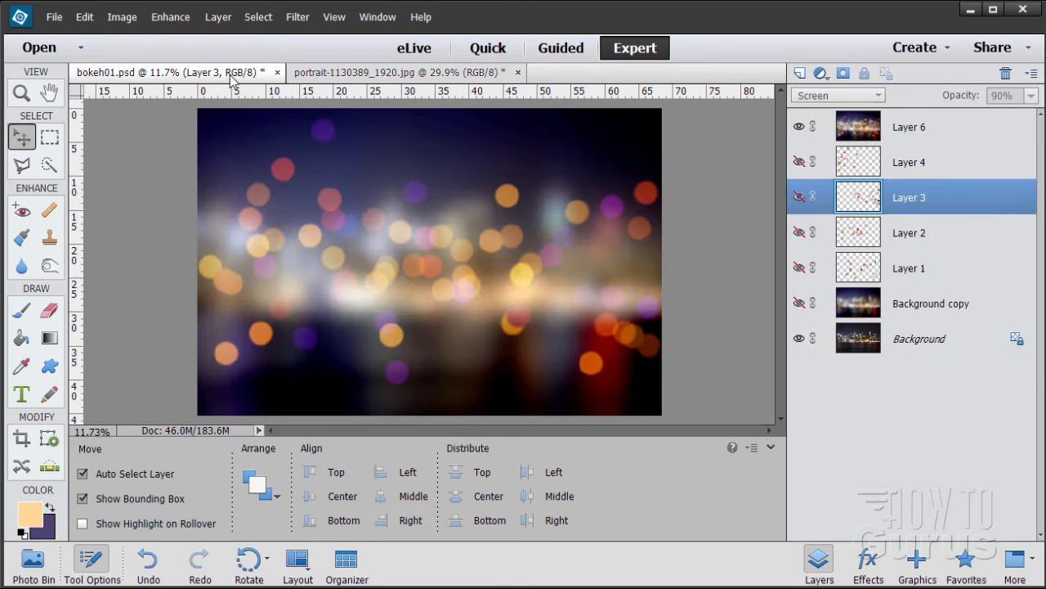
pyautogui.click(799, 126)
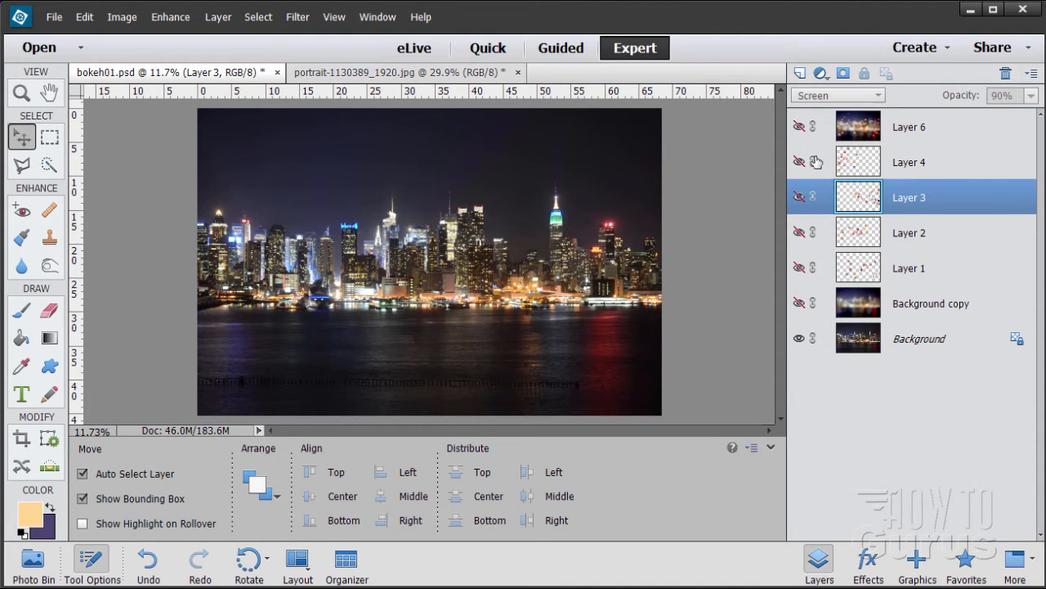
pyautogui.click(799, 127)
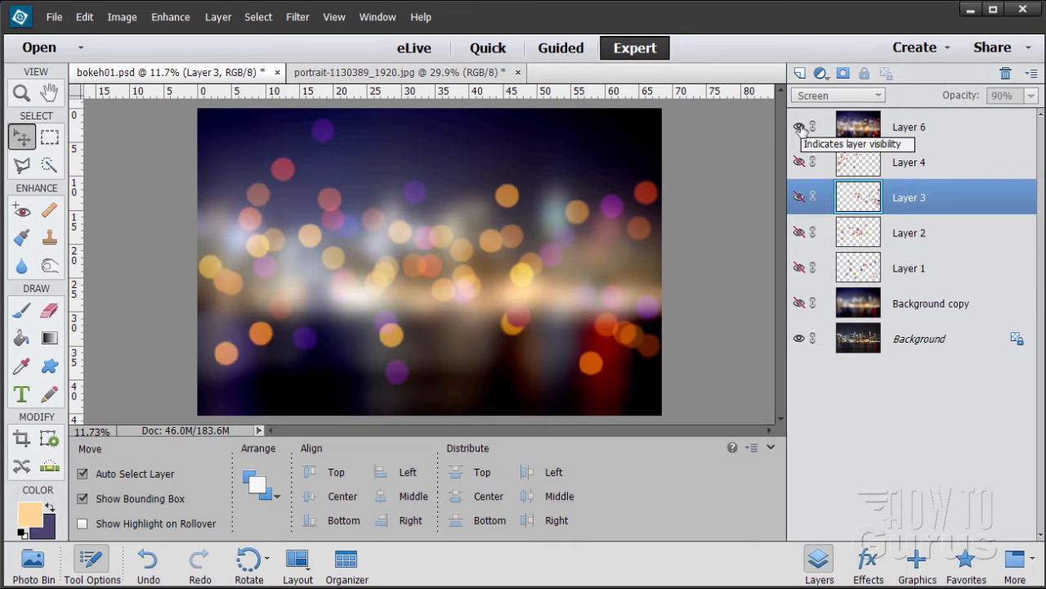
pyautogui.click(800, 127)
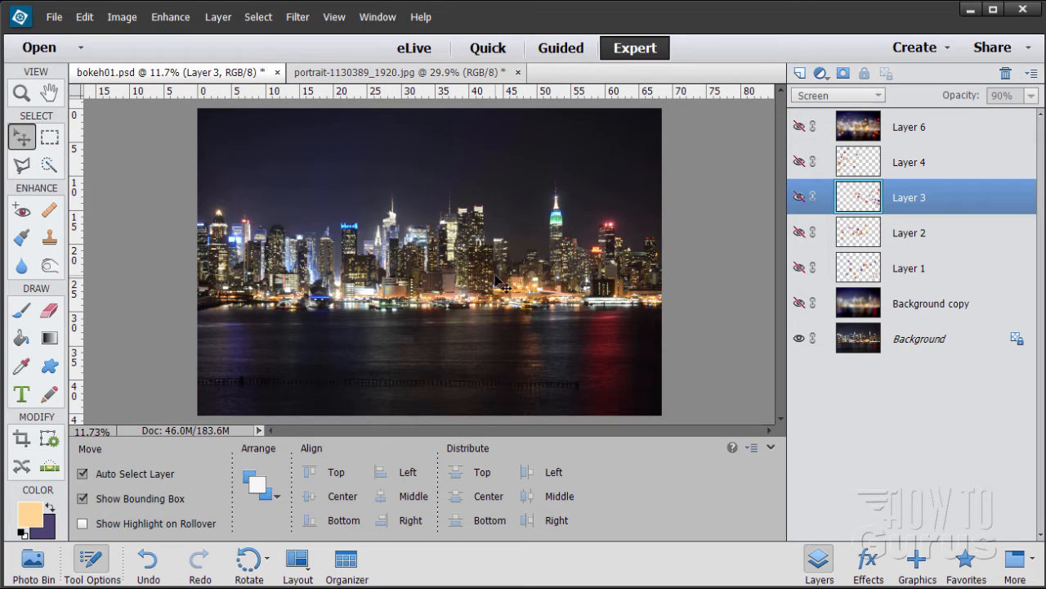
pyautogui.click(799, 127)
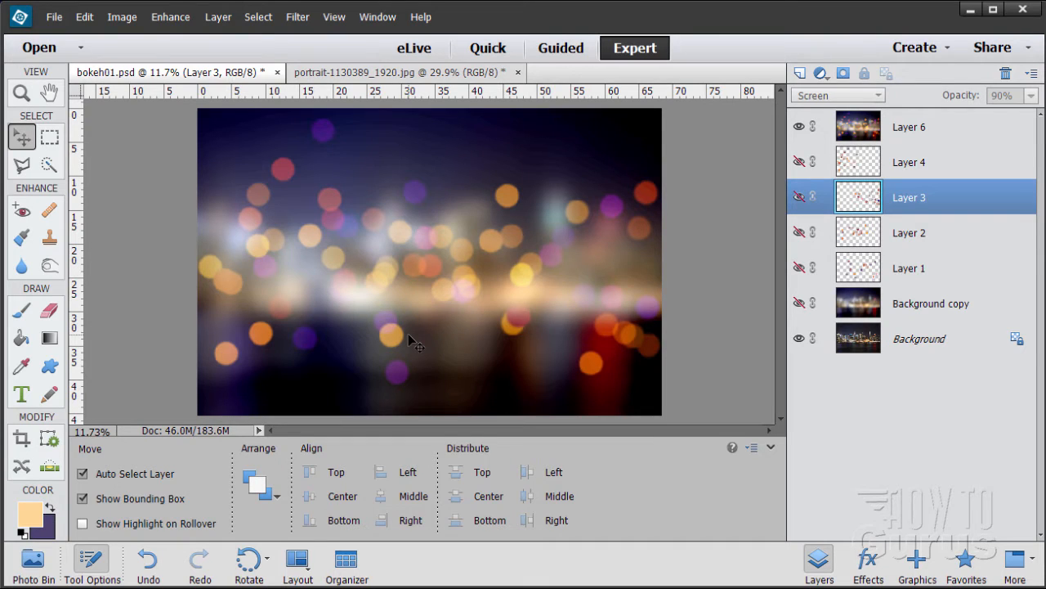
pyautogui.click(800, 126)
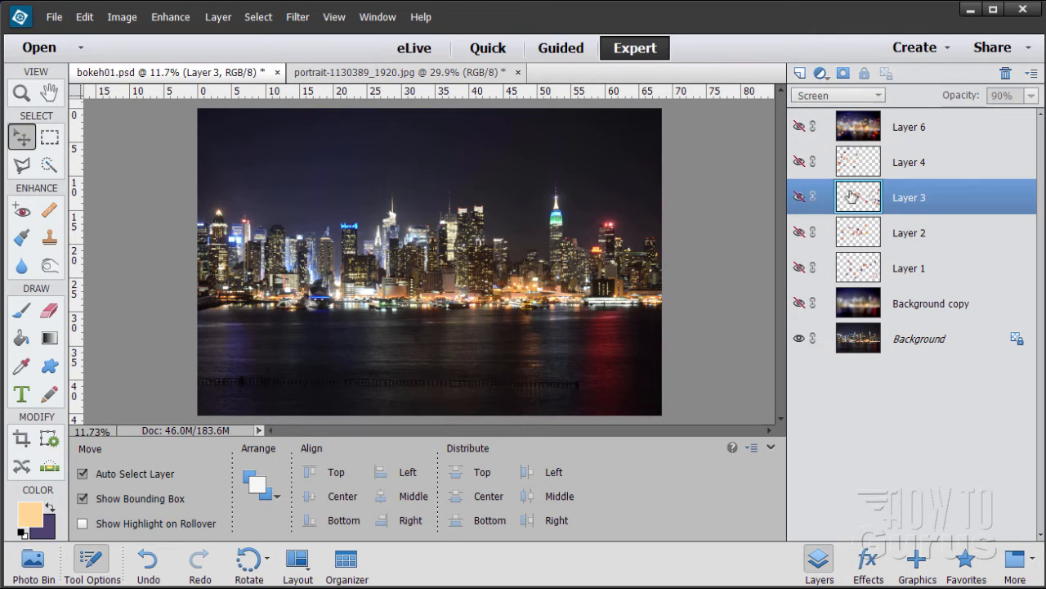
# Step: Delete every layer above the Background, from Layer 6 down to Background copy
pyautogui.click(946, 132)
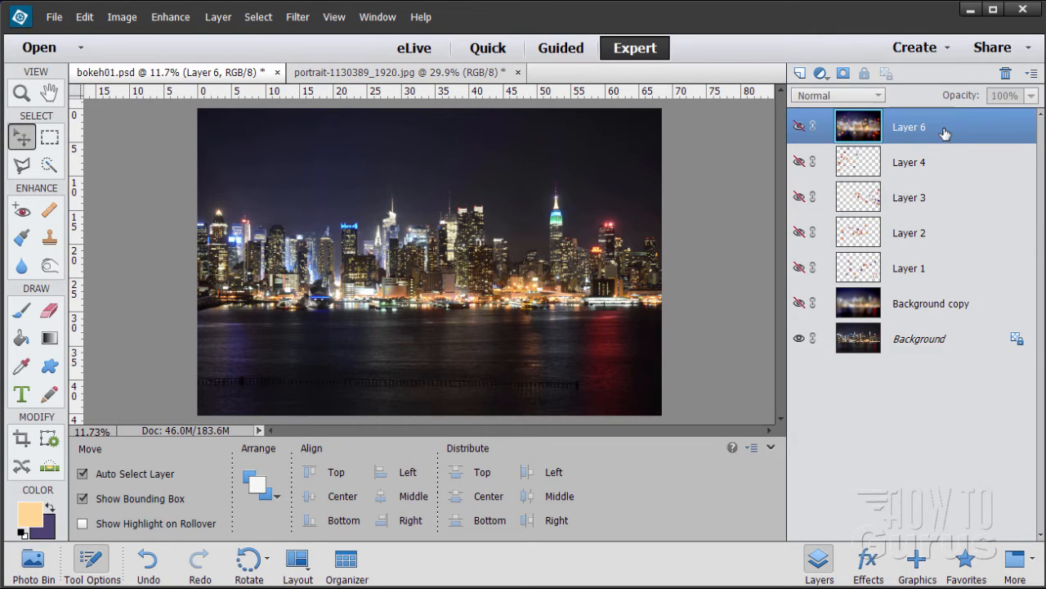
pyautogui.keyDown('shift'); pyautogui.click(923, 310); pyautogui.keyUp('shift')
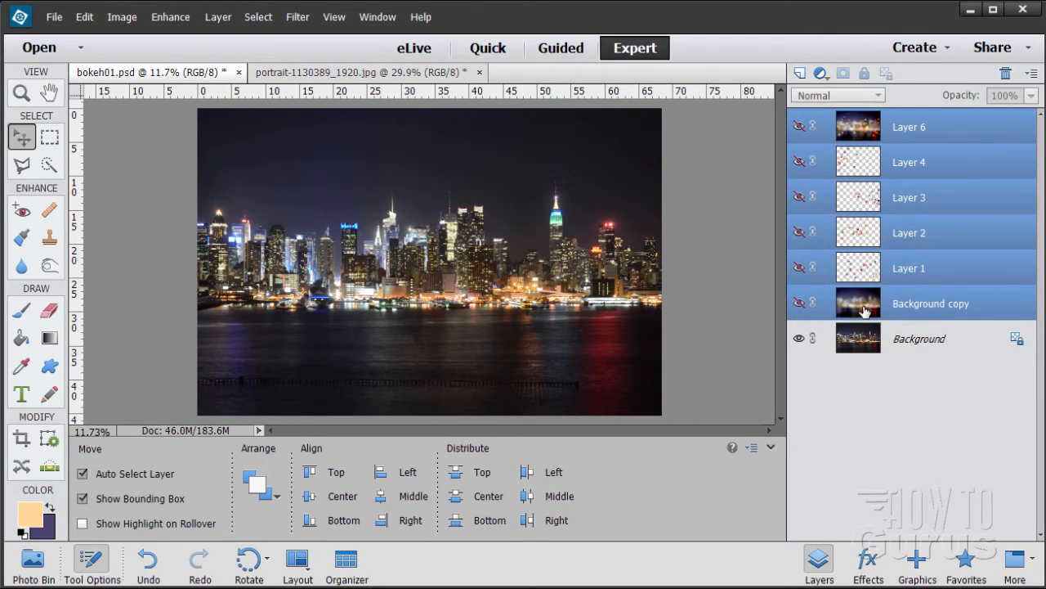
pyautogui.click(1006, 74)
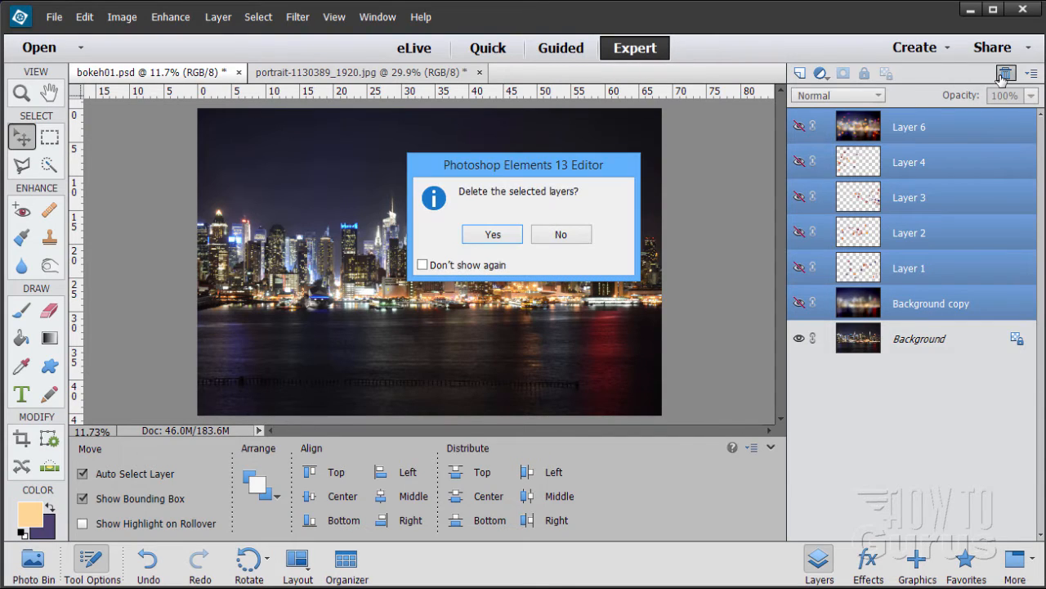
pyautogui.click(502, 239)
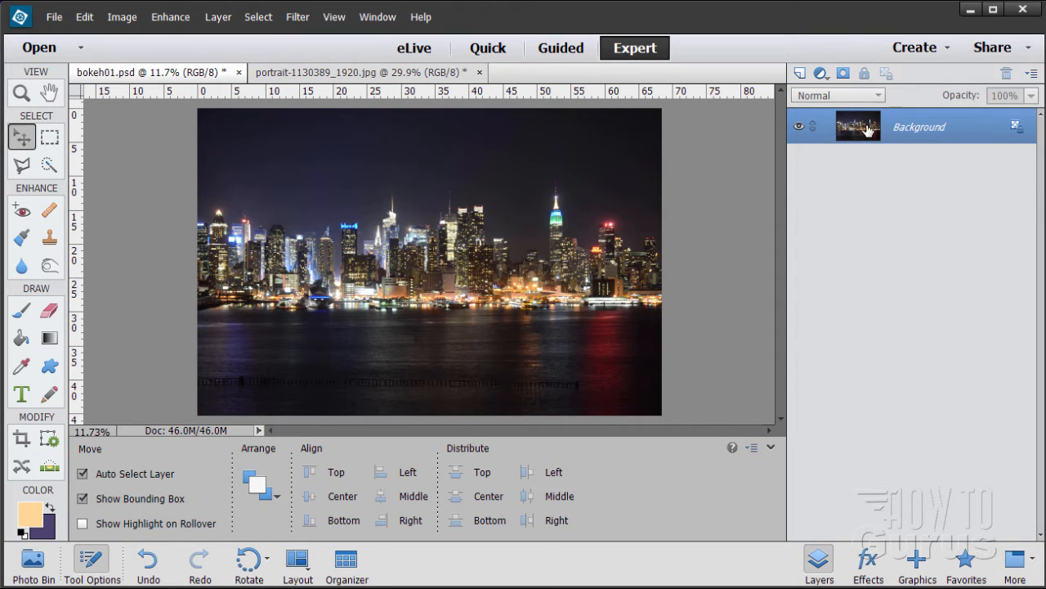
# Step: Duplicate the Background layer and hide the original
pyautogui.moveTo(868, 129); pyautogui.dragTo(801, 72)
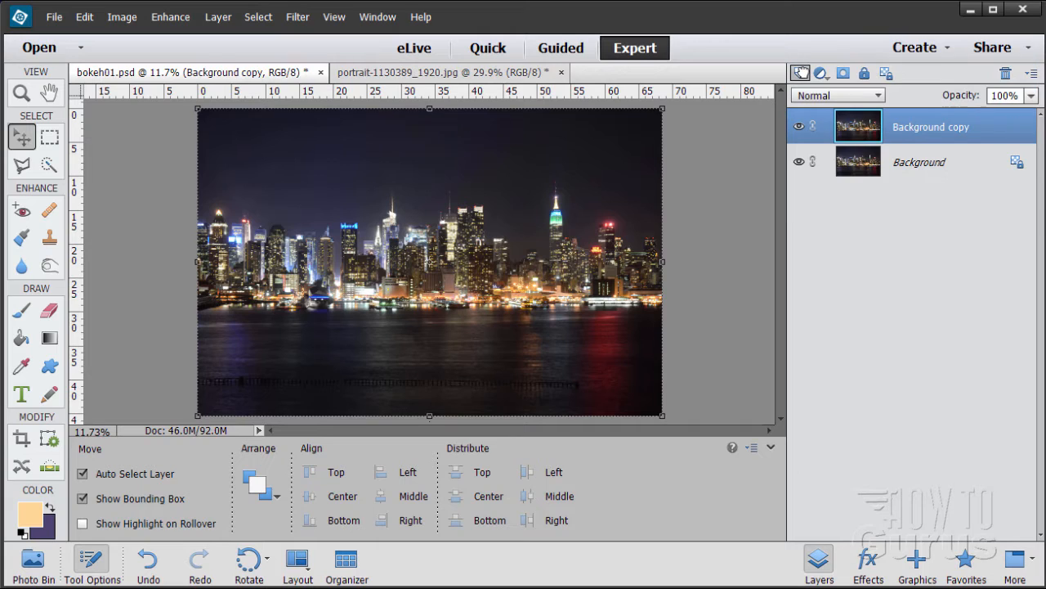
pyautogui.click(799, 162)
# Step: Apply a Gaussian Blur with a radius of about 100 pixels to the Background copy layer
pyautogui.click(297, 17)
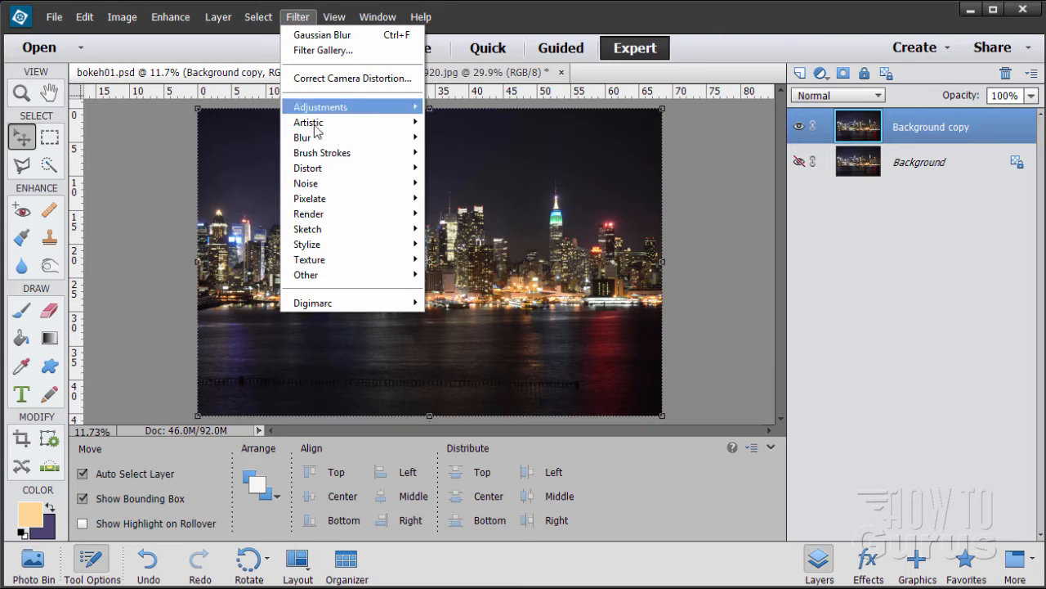
pyautogui.moveTo(309, 139)
pyautogui.click(480, 183)
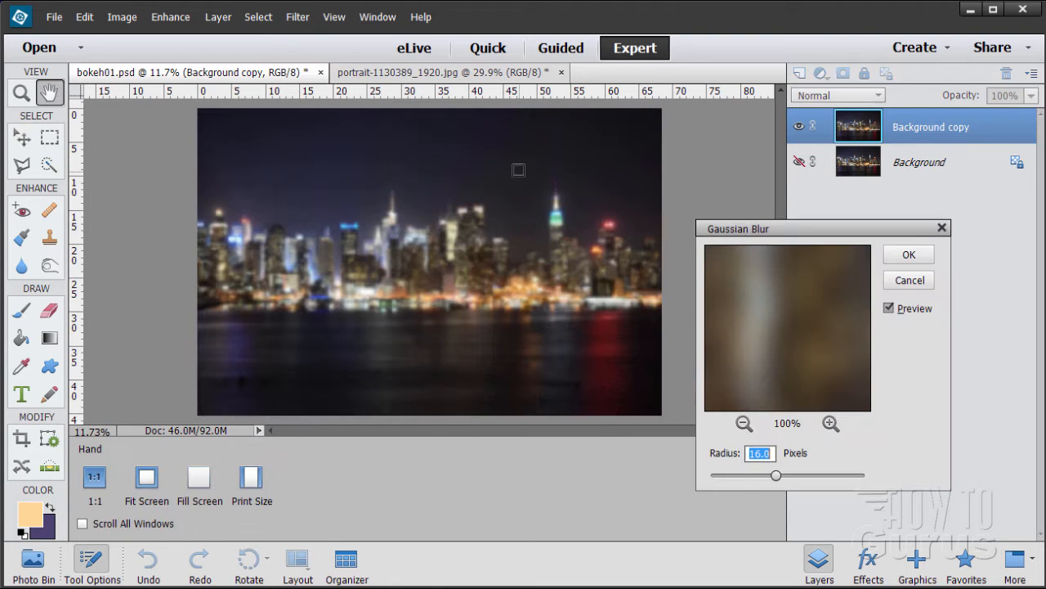
pyautogui.click(777, 477)
pyautogui.moveTo(779, 478); pyautogui.dragTo(810, 478)
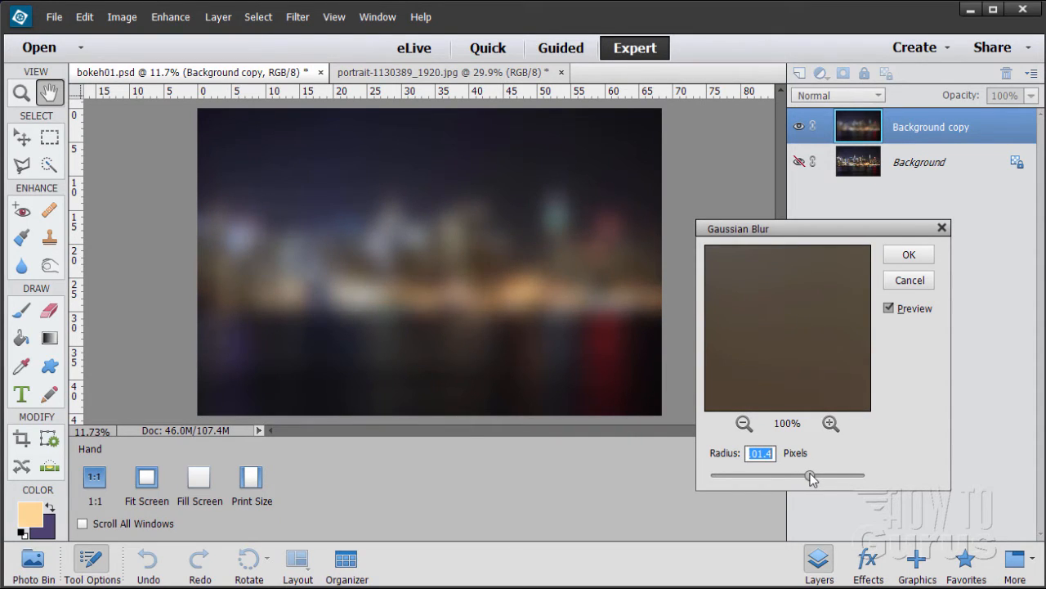
pyautogui.moveTo(810, 478); pyautogui.dragTo(808, 478)
pyautogui.click(891, 258)
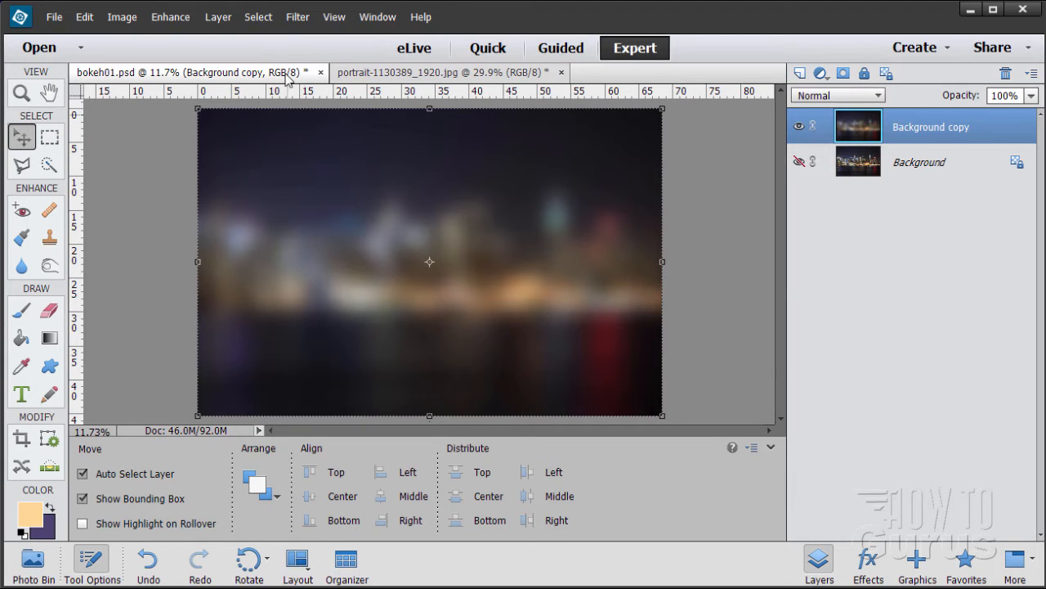
# Step: Brighten the blurred Background copy with a Levels adjustment, setting the input levels to 17, 1.20 and 145
pyautogui.click(181, 22)
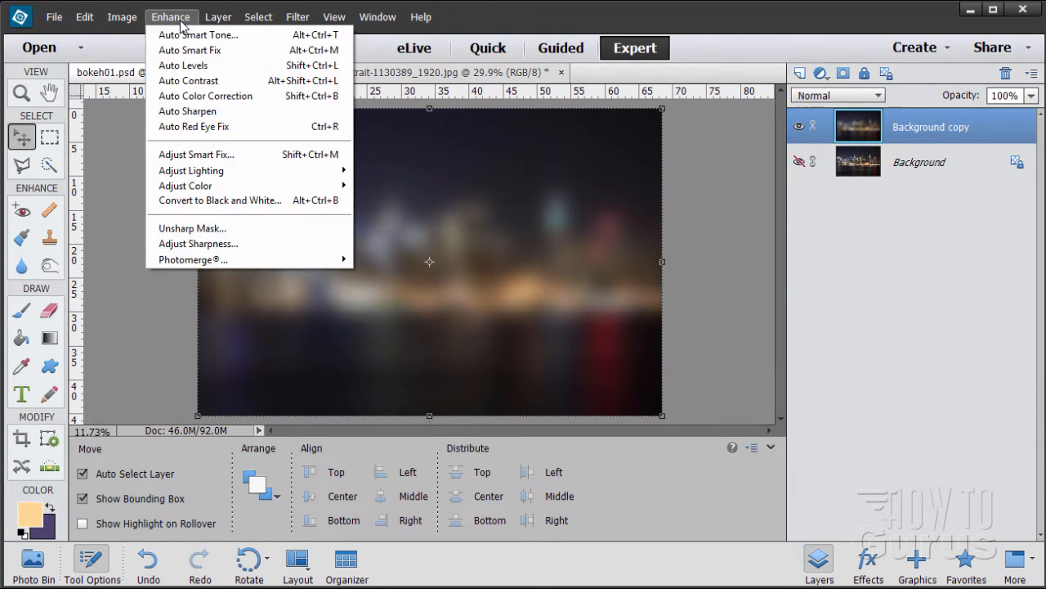
pyautogui.moveTo(221, 174)
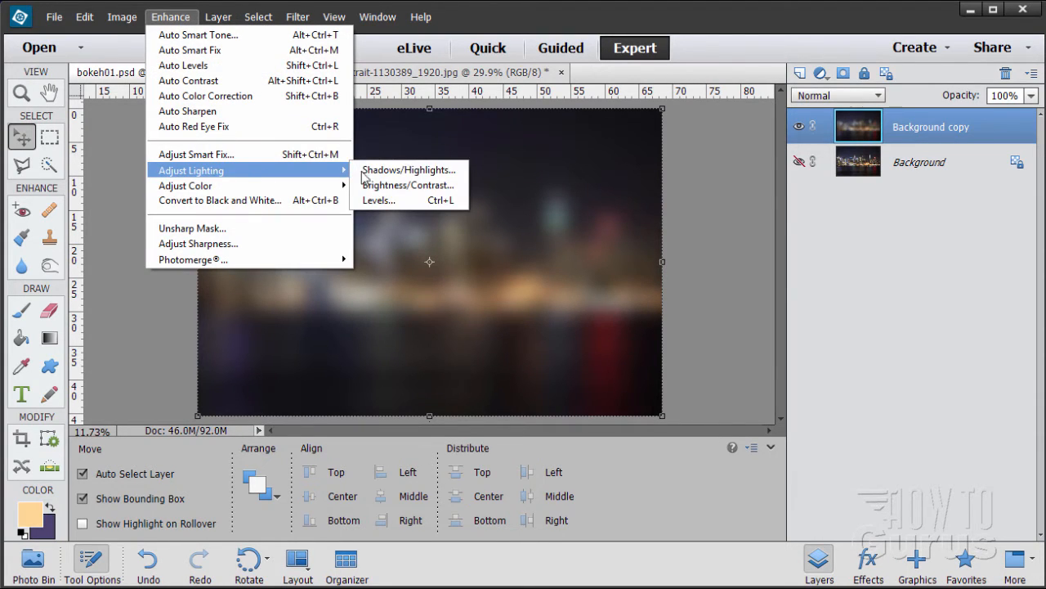
pyautogui.click(394, 200)
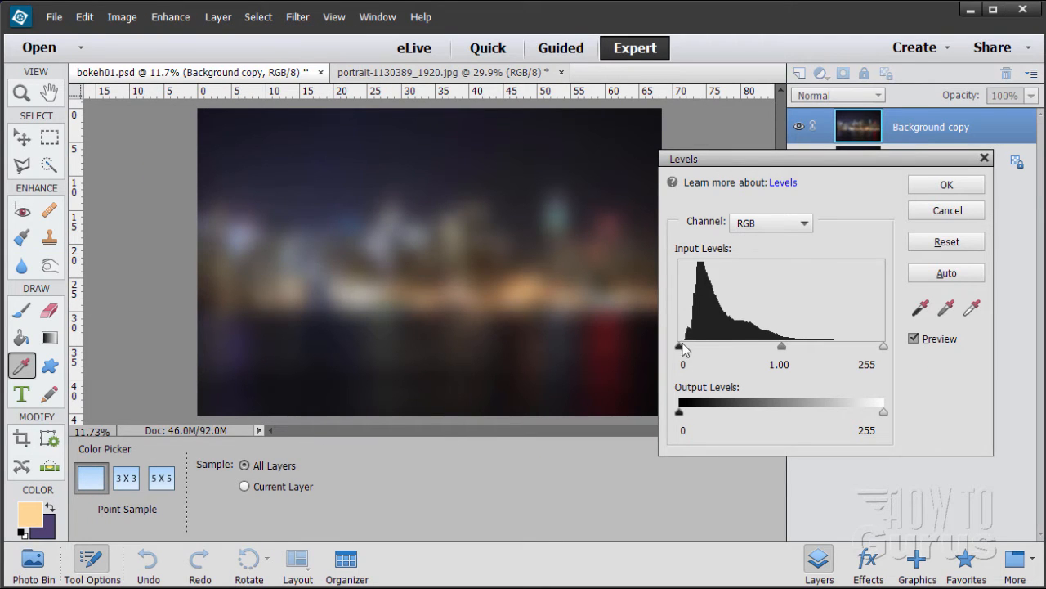
pyautogui.moveTo(680, 348); pyautogui.dragTo(697, 350)
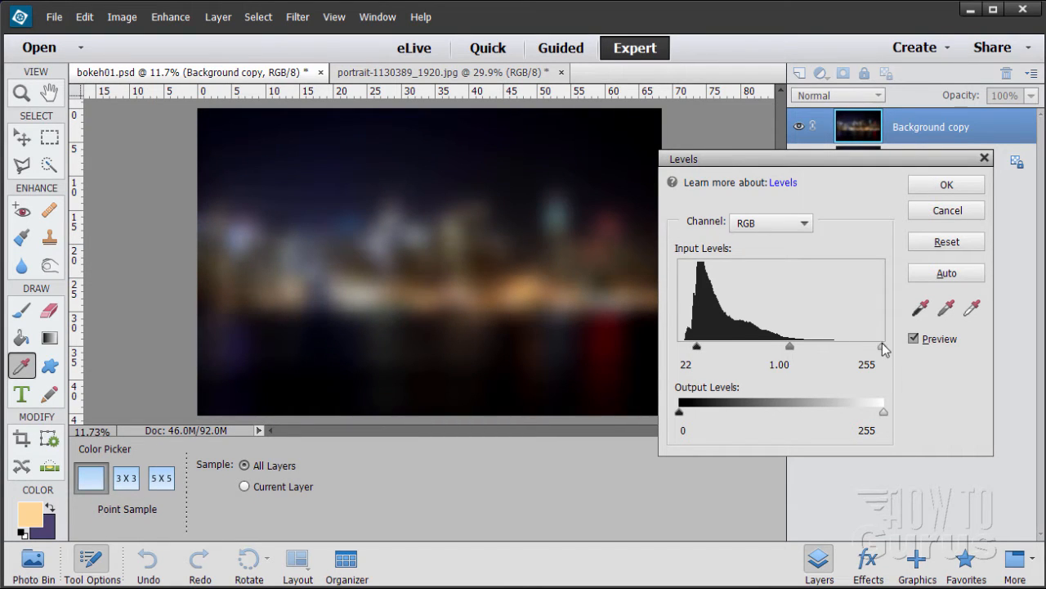
pyautogui.moveTo(884, 348); pyautogui.dragTo(809, 350)
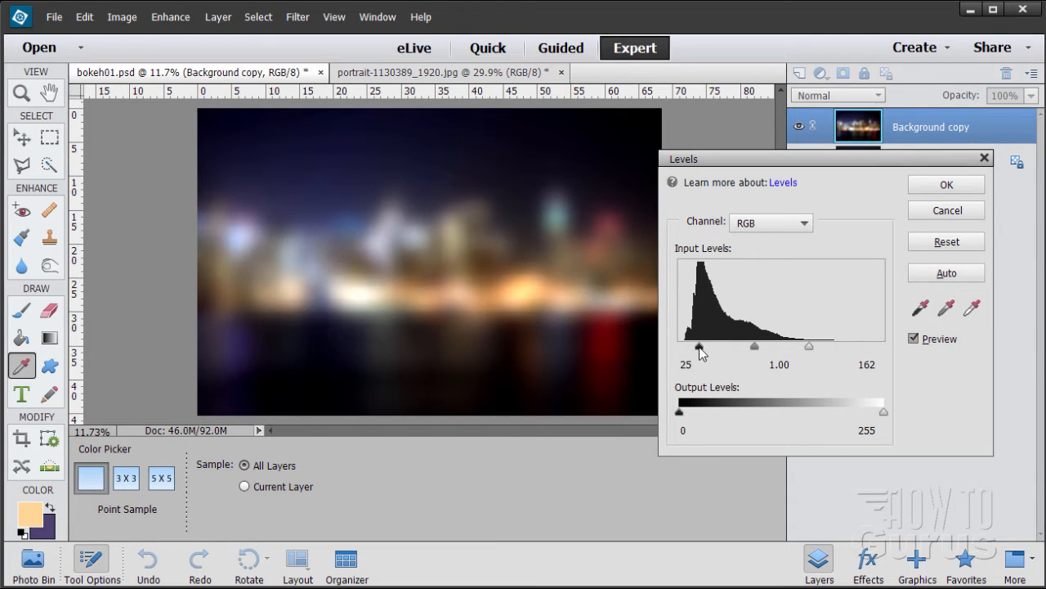
pyautogui.moveTo(700, 353); pyautogui.dragTo(704, 353)
pyautogui.moveTo(808, 349); pyautogui.dragTo(798, 350)
pyautogui.moveTo(705, 355); pyautogui.dragTo(738, 350)
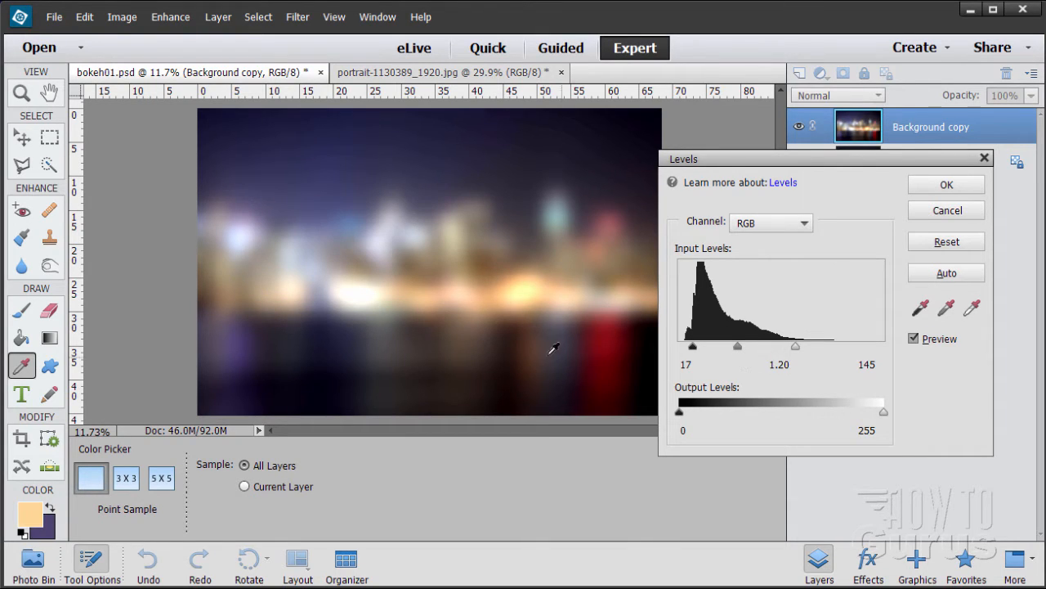
pyautogui.click(946, 184)
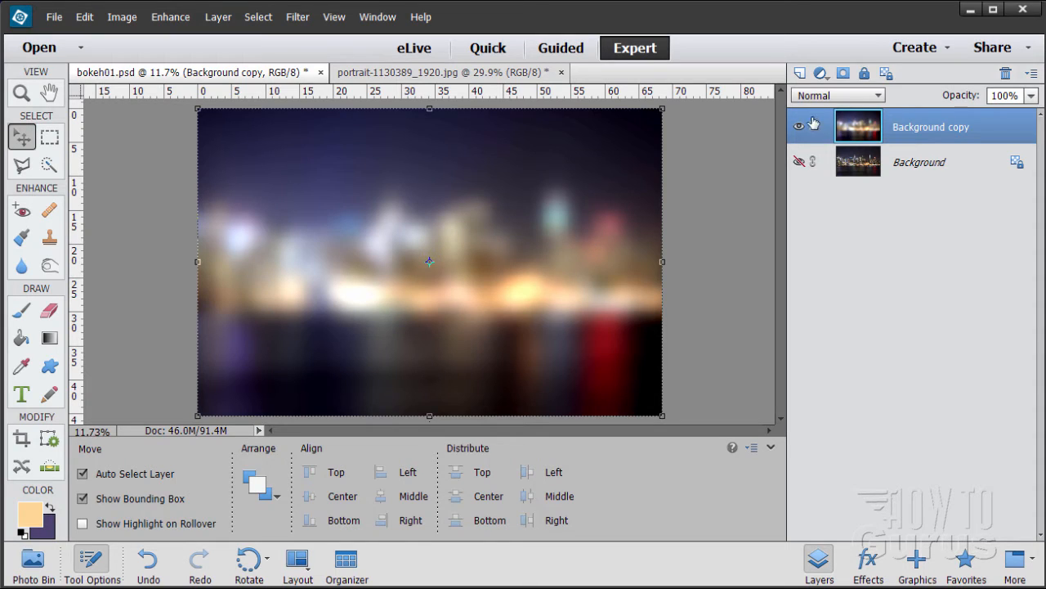
# Step: Add four empty layers, Layer 1 to Layer 4, above the blurred Background copy
pyautogui.click(800, 73)
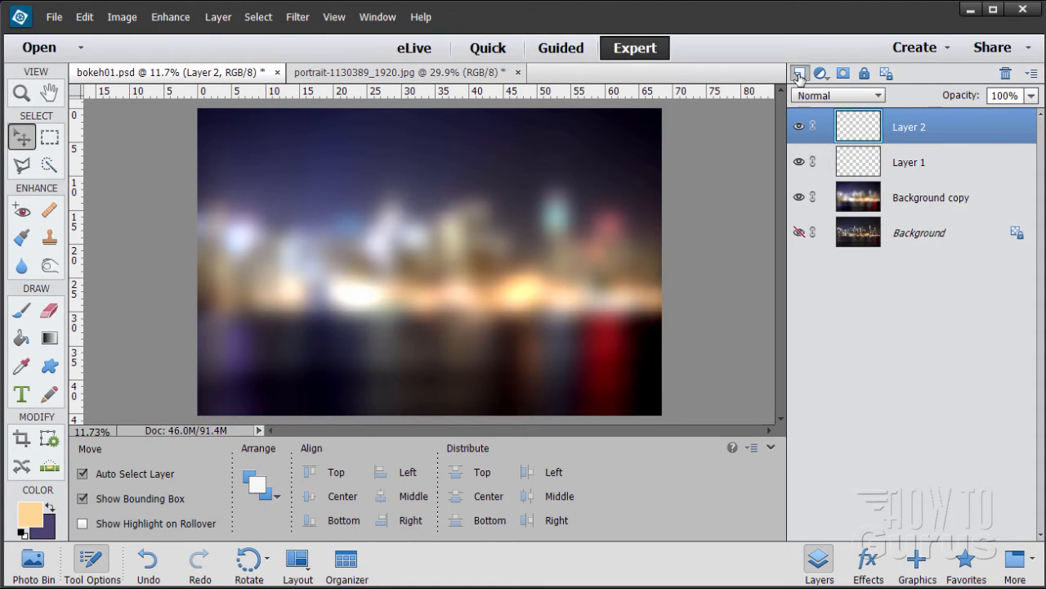
pyautogui.click(800, 73)
pyautogui.click(799, 73)
# Step: Make Layer 1 active and choose the Hard Round 19 pixels preset from the Default Brushes for the Brush tool
pyautogui.click(945, 245)
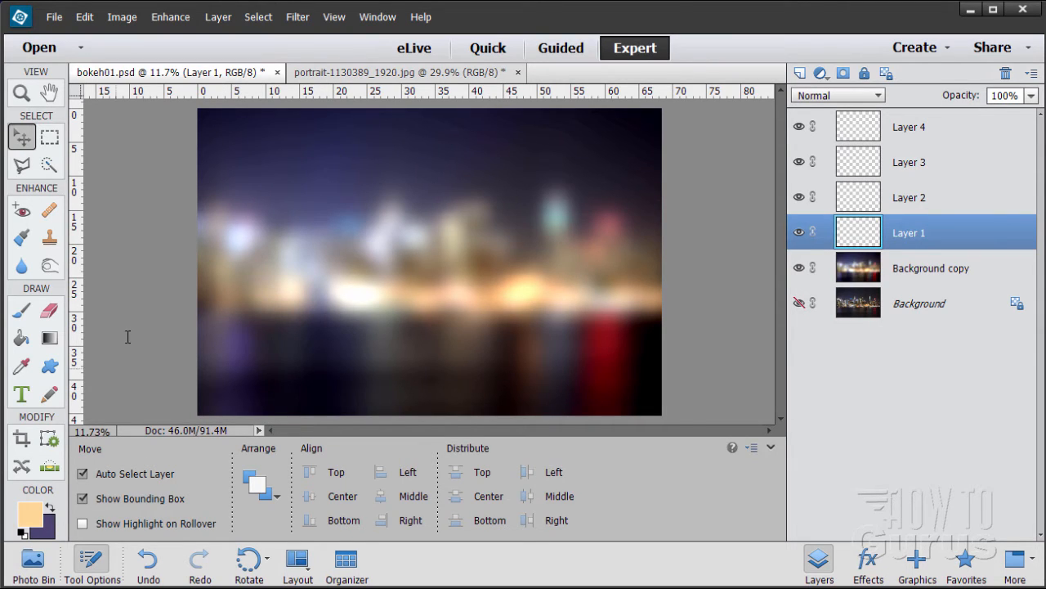
pyautogui.click(23, 311)
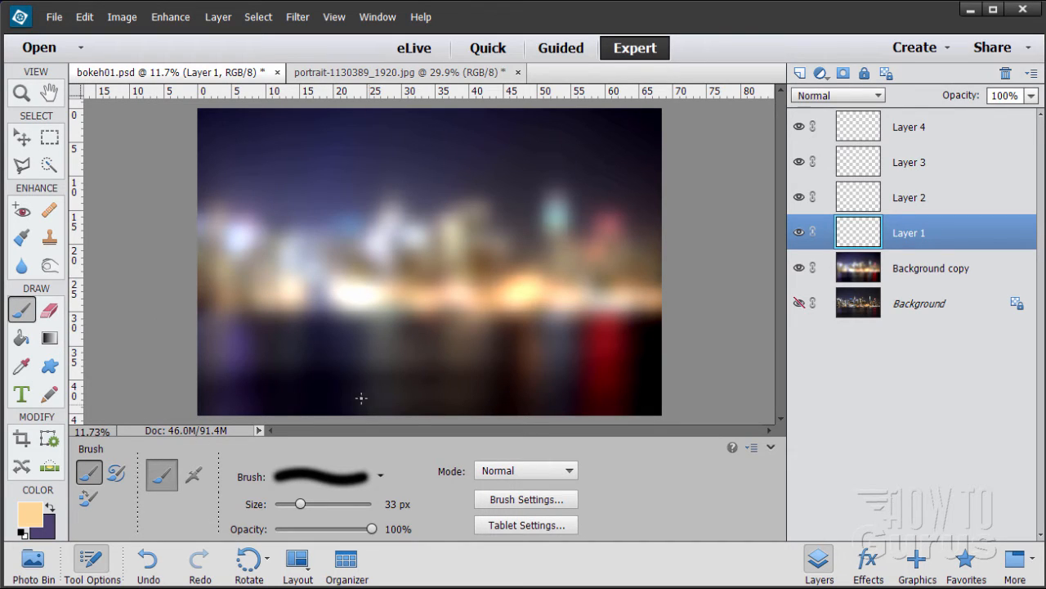
pyautogui.click(382, 478)
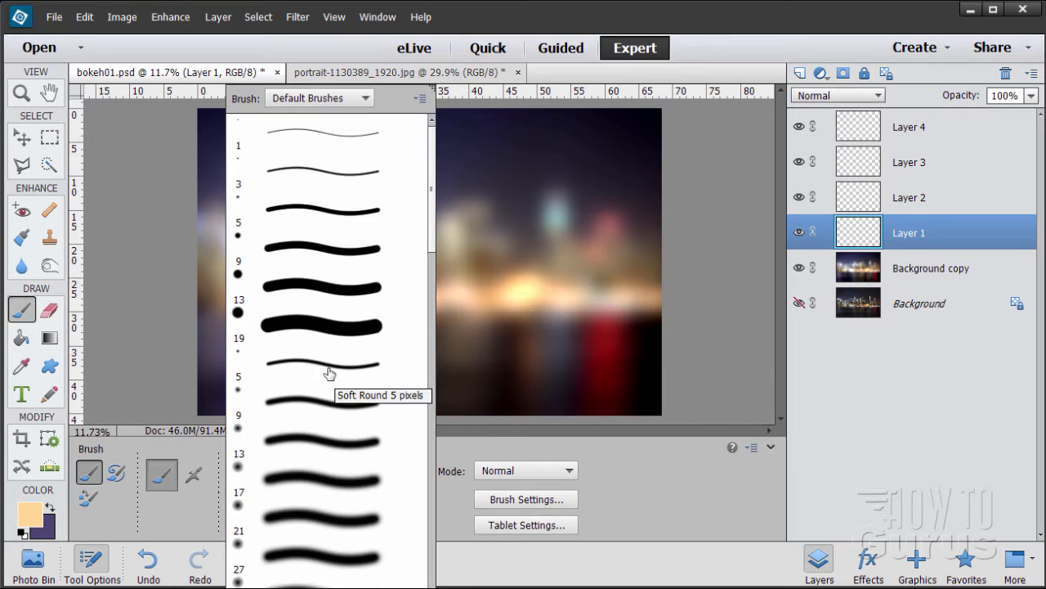
pyautogui.click(307, 327)
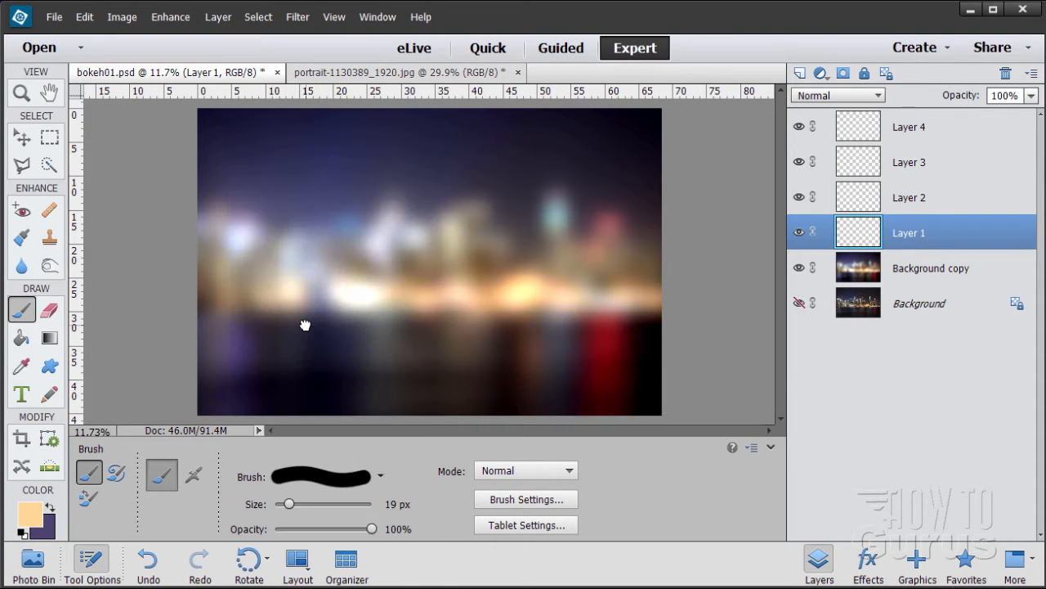
pyautogui.click(351, 484)
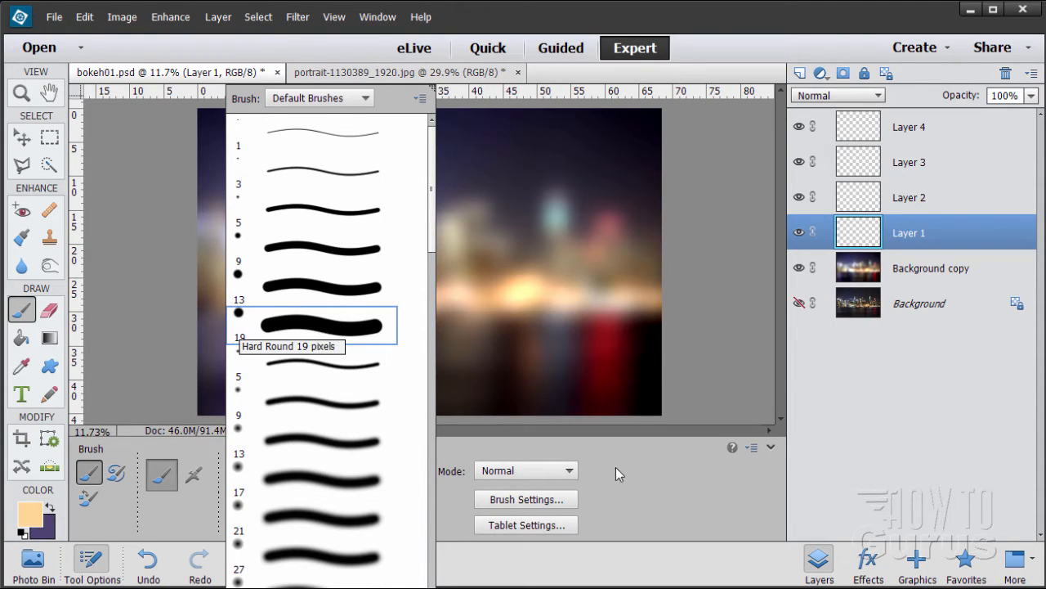
# Step: Set the Brush tool's size to 250 px
pyautogui.click(446, 484)
pyautogui.click(343, 504)
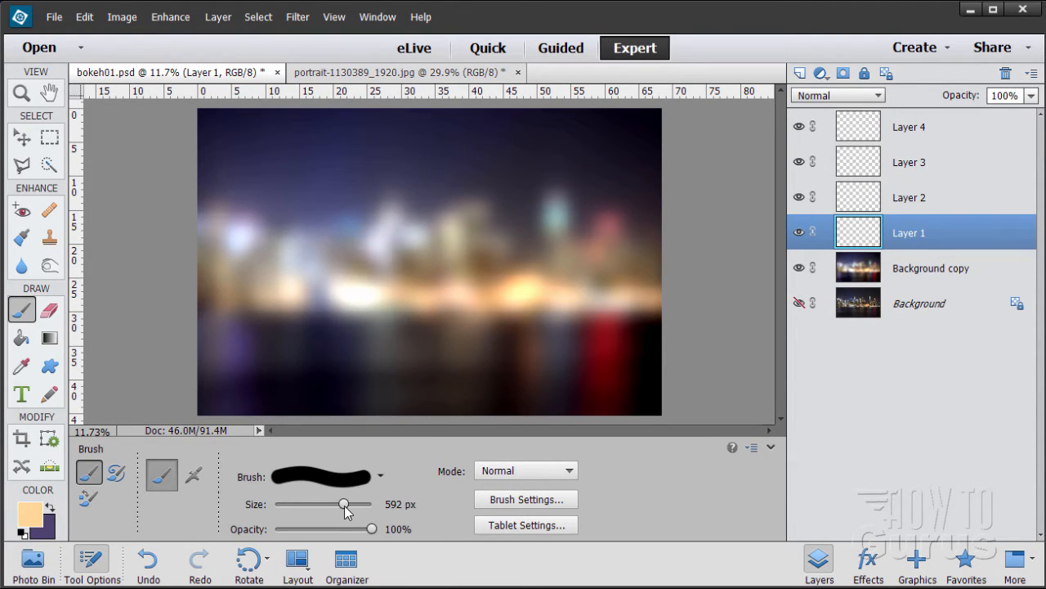
pyautogui.moveTo(344, 504); pyautogui.dragTo(333, 505)
pyautogui.click(404, 505)
pyautogui.doubleClick(403, 504)
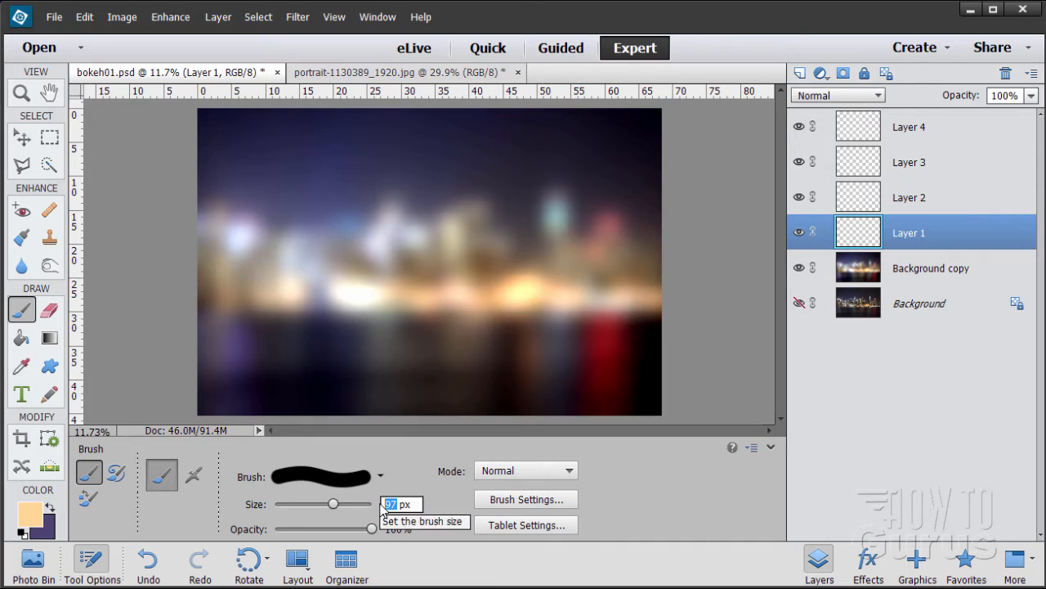
pyautogui.write('250')
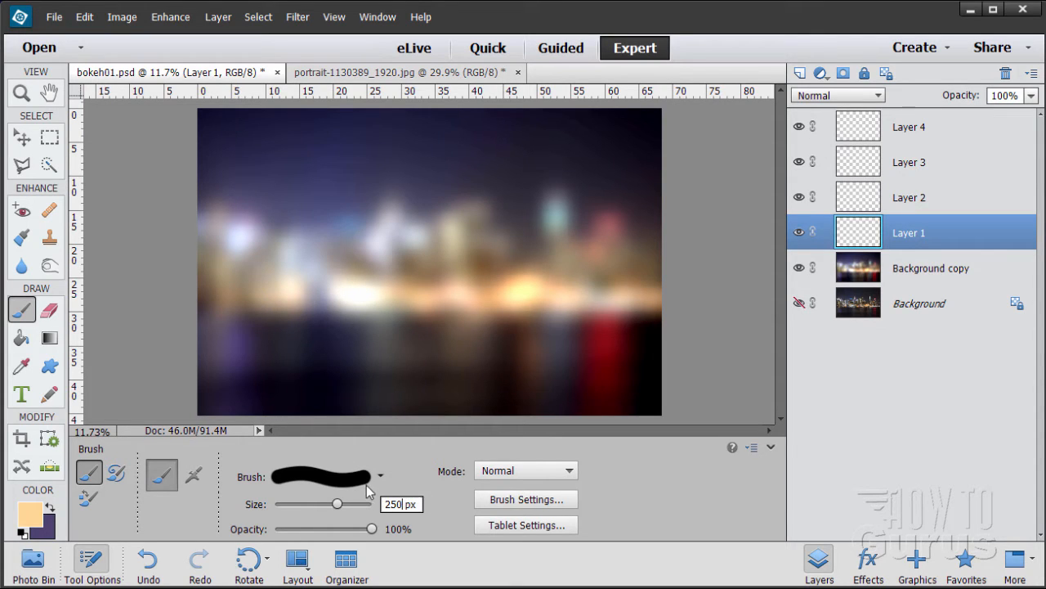
# Step: In the brush settings, set Fade to 22 and Hue Jitter to 100%
pyautogui.click(500, 501)
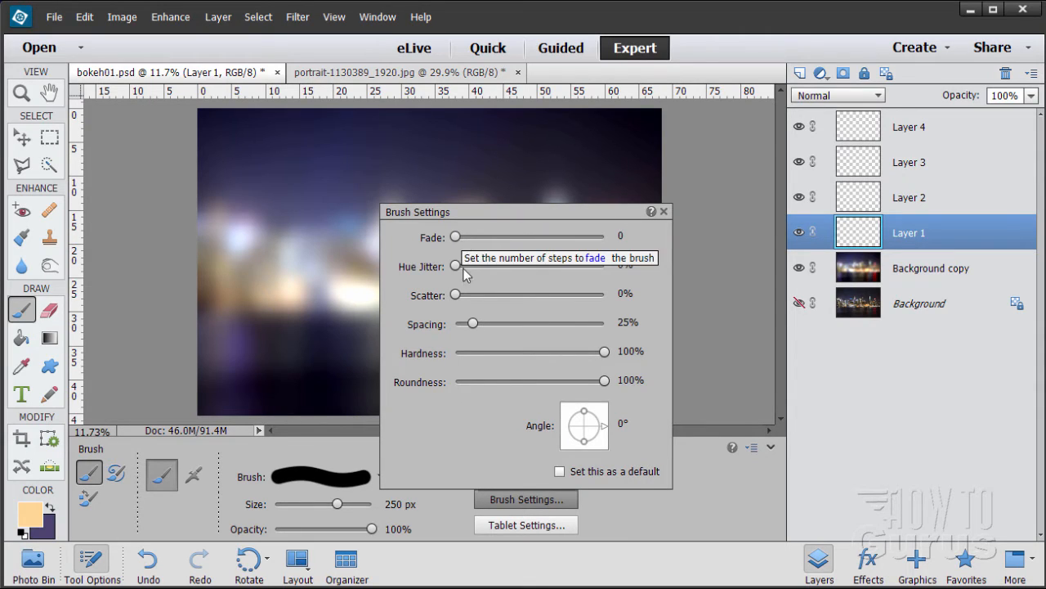
pyautogui.click(600, 239)
pyautogui.write('22')
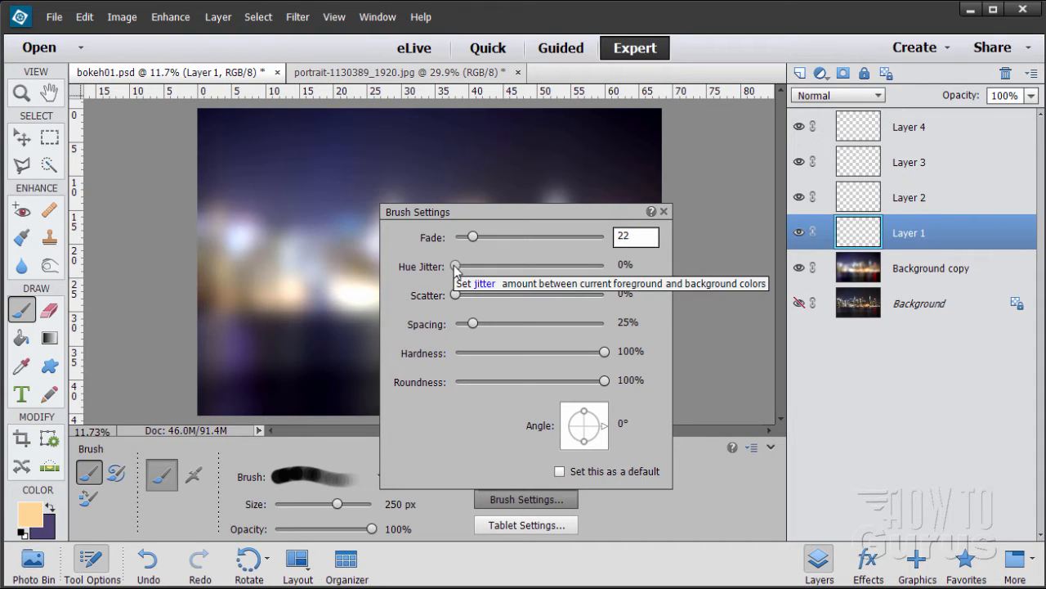
pyautogui.moveTo(455, 265); pyautogui.dragTo(489, 265)
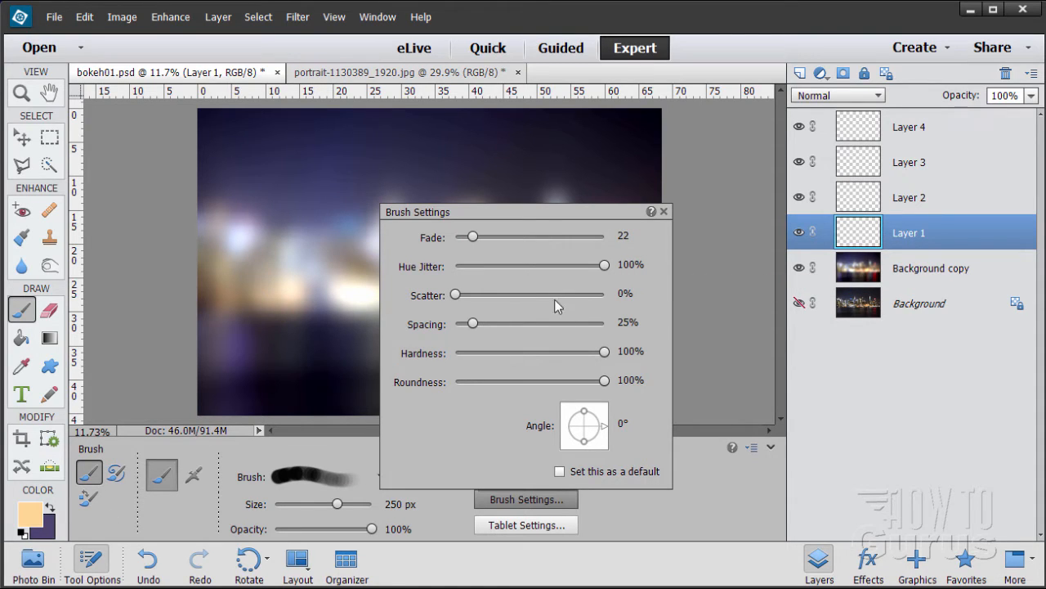
# Step: Try the brush with Scatter at 57% and Fade at 220, and return Fade to 22
pyautogui.moveTo(456, 295); pyautogui.dragTo(470, 295)
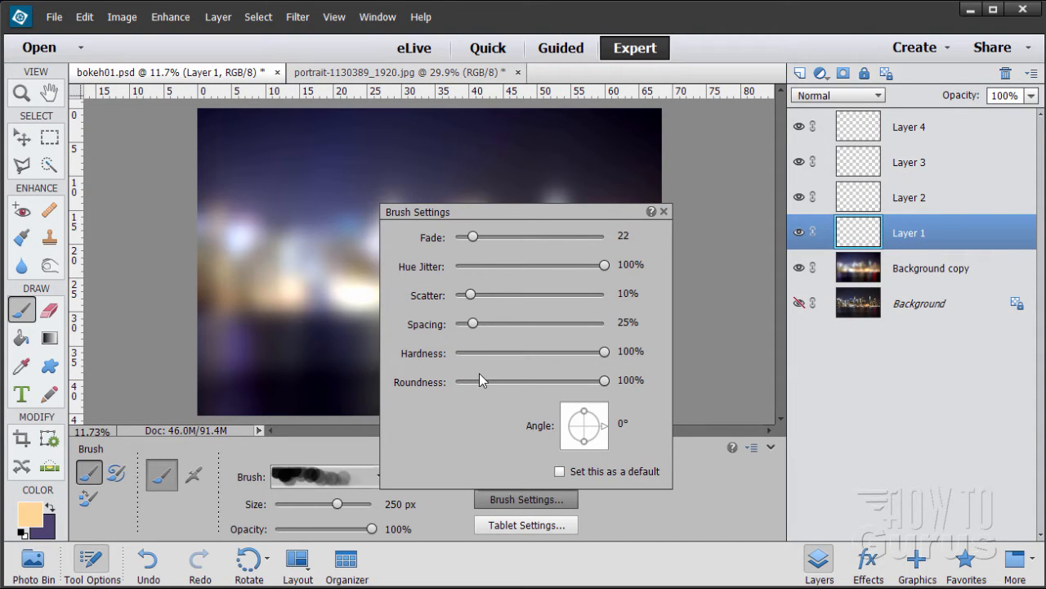
pyautogui.moveTo(471, 297)
pyautogui.mouseDown()
pyautogui.moveTo(552, 296)
pyautogui.moveTo(527, 300)
pyautogui.moveTo(542, 304)
pyautogui.mouseUp()
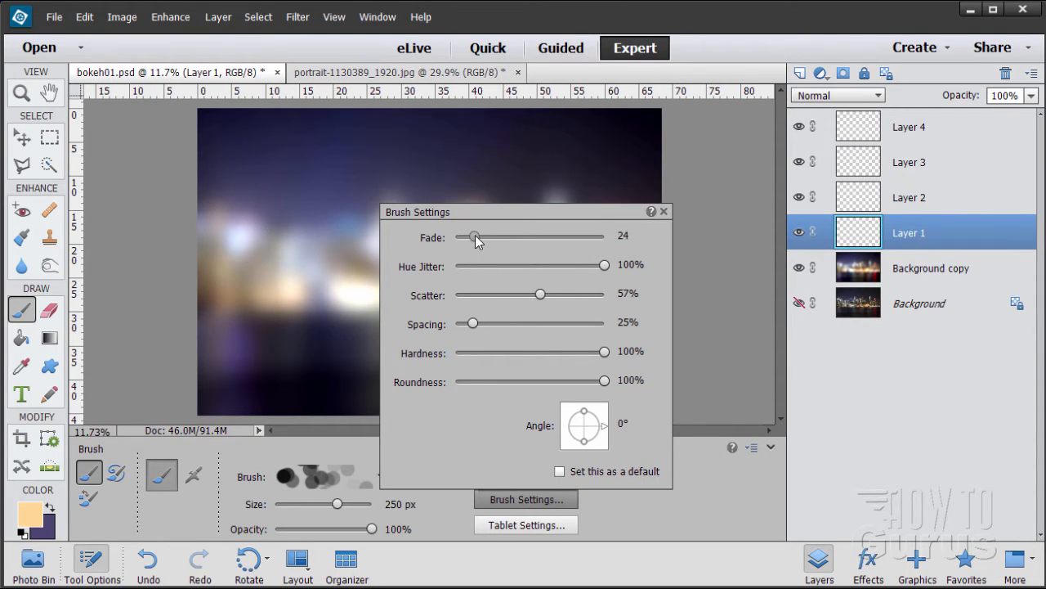
pyautogui.moveTo(475, 234); pyautogui.dragTo(475, 235)
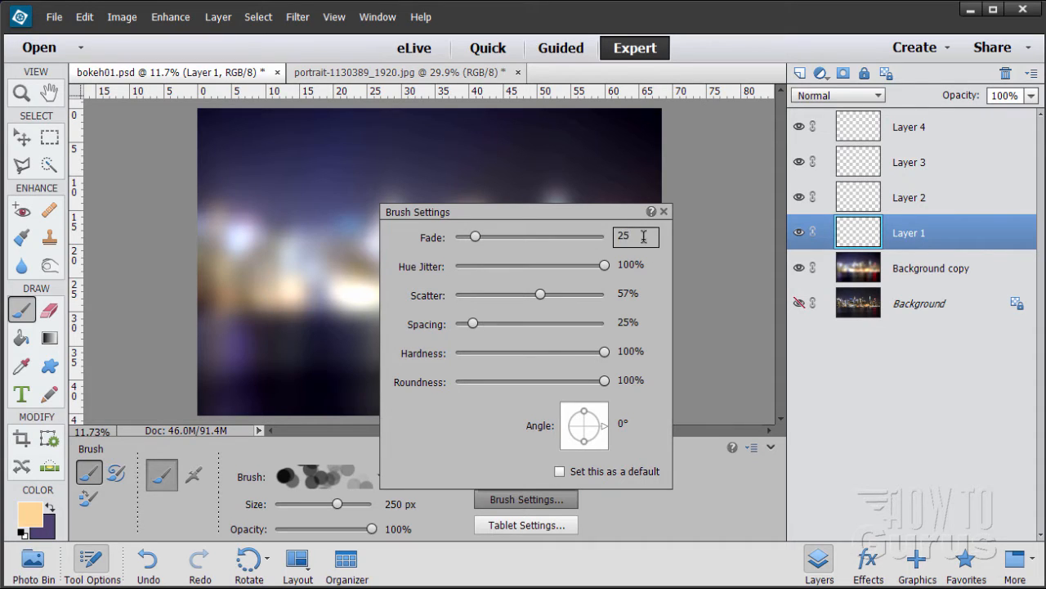
pyautogui.click(644, 236)
pyautogui.write('220')
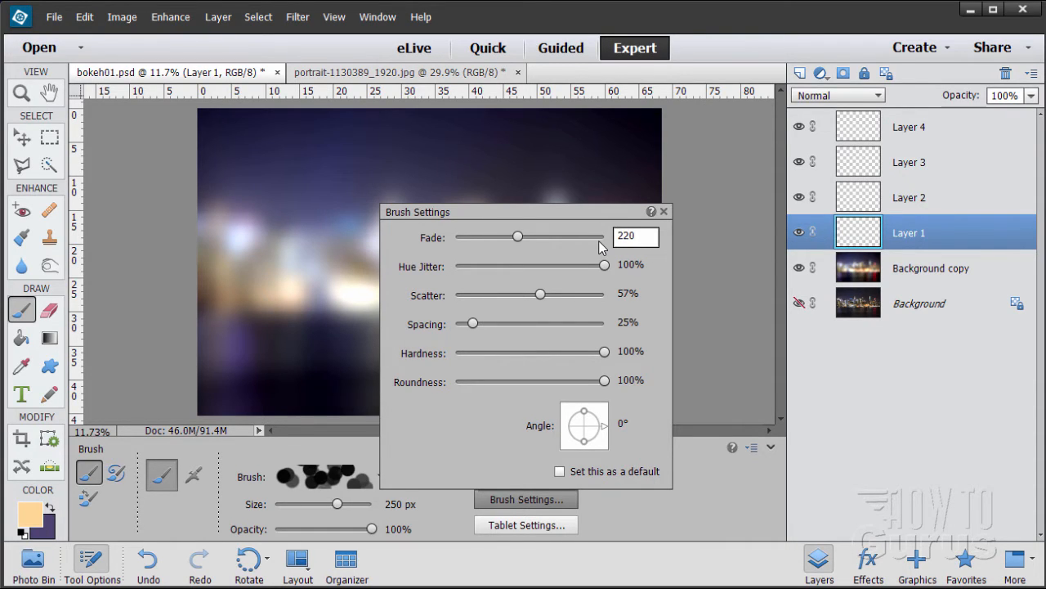
pyautogui.press('BackSpace')
# Step: Set the brush's Scatter to 100% and Spacing to 399%, and close the brush settings
pyautogui.click(624, 294)
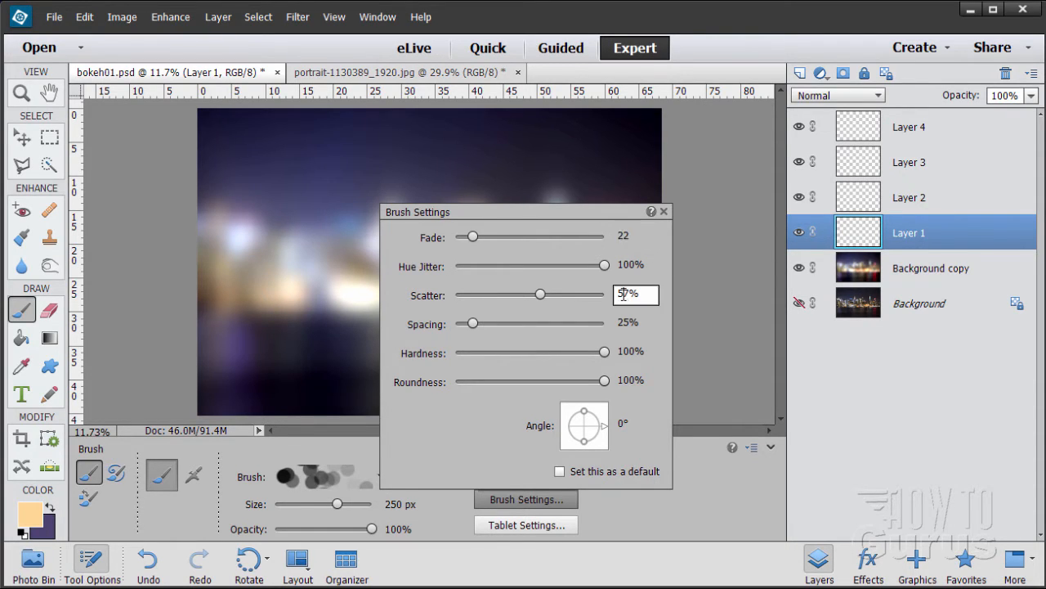
pyautogui.moveTo(640, 298); pyautogui.dragTo(621, 295)
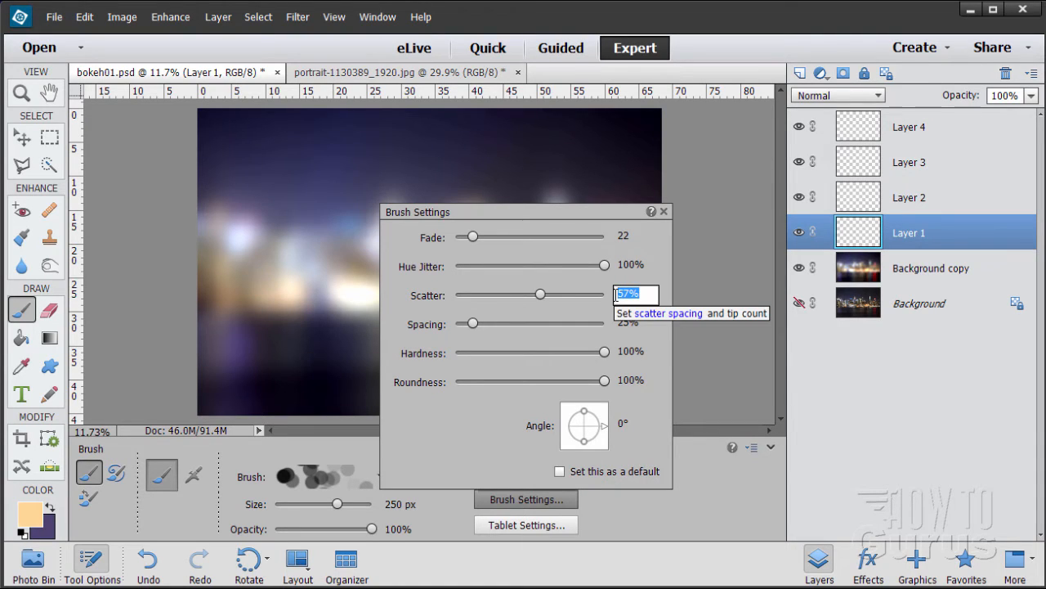
pyautogui.write('100')
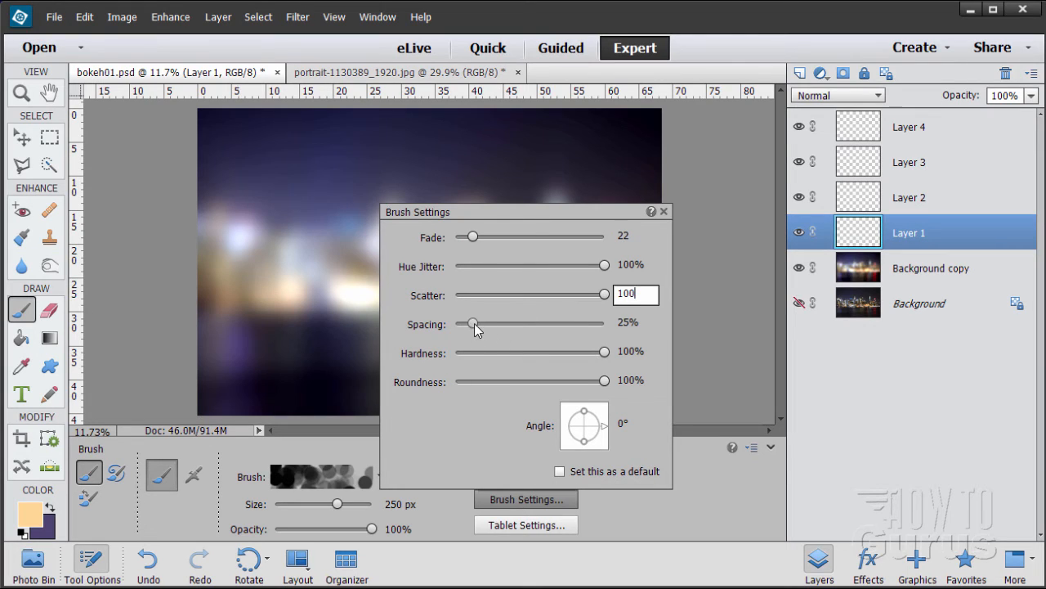
pyautogui.moveTo(474, 323); pyautogui.dragTo(518, 318)
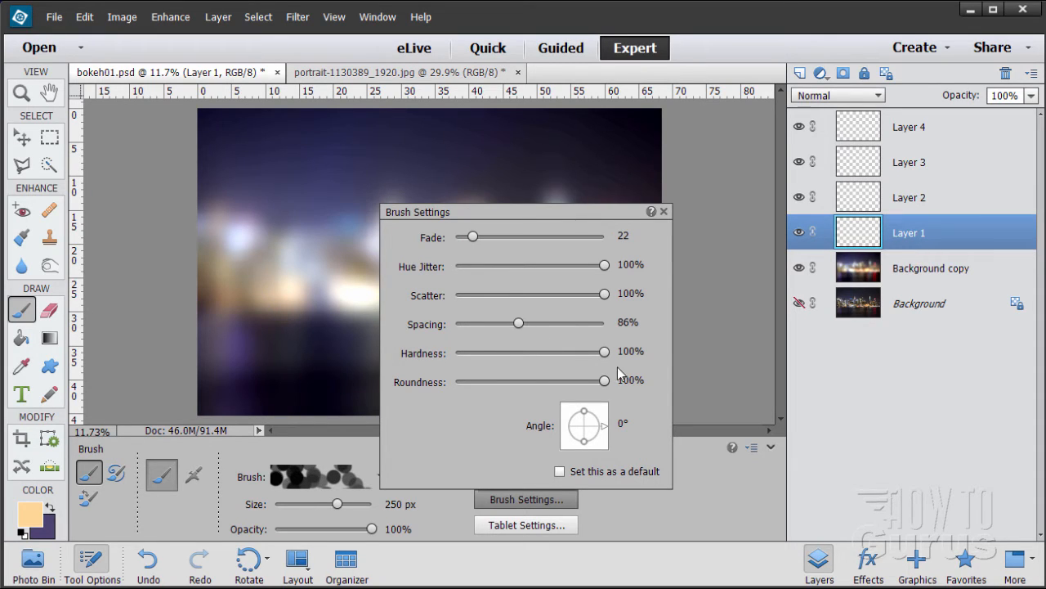
pyautogui.click(631, 323)
pyautogui.moveTo(646, 325); pyautogui.dragTo(595, 331)
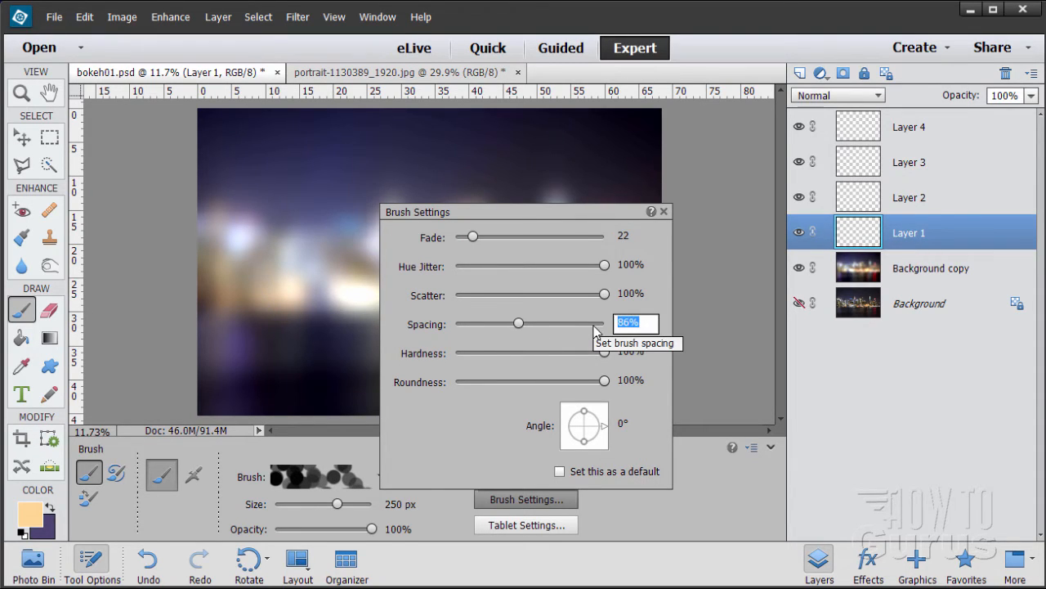
pyautogui.write('399')
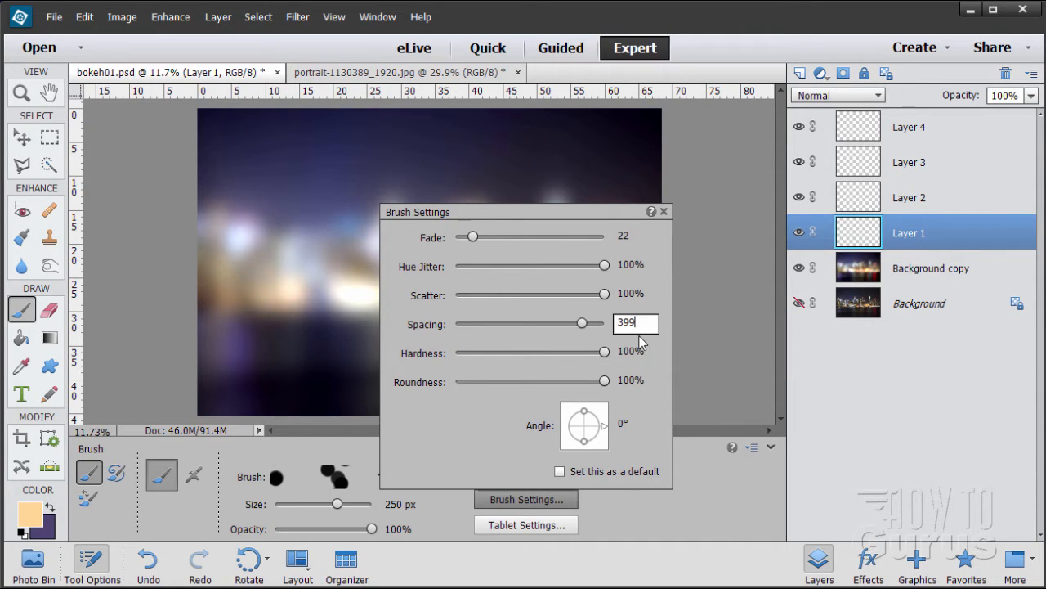
pyautogui.click(663, 211)
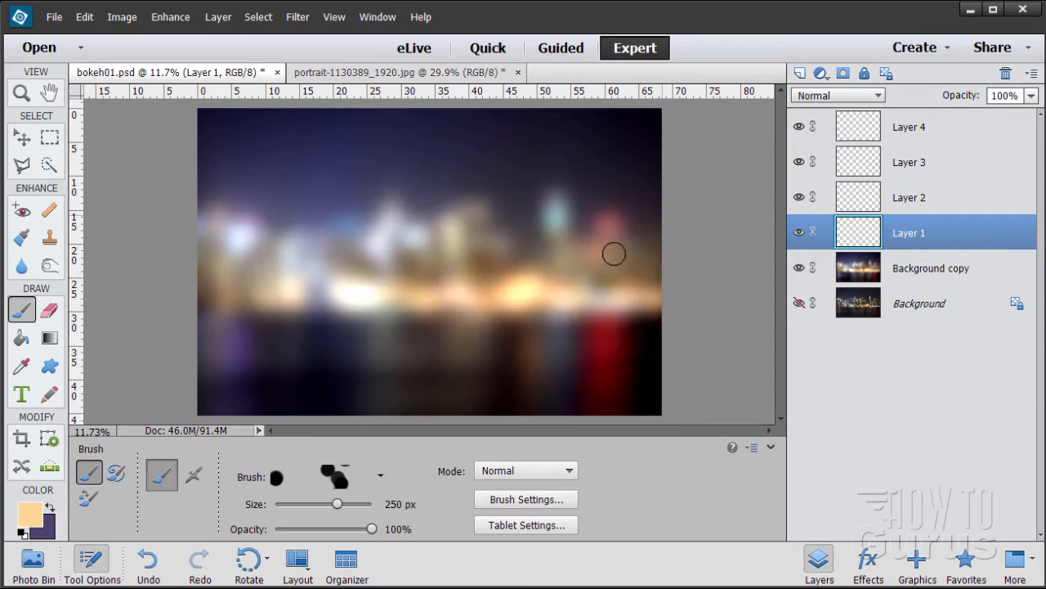
# Step: Paint scattered light circles over the left and right parts of the skyline on Layer 1, and again on Layer 2
pyautogui.click(374, 254)
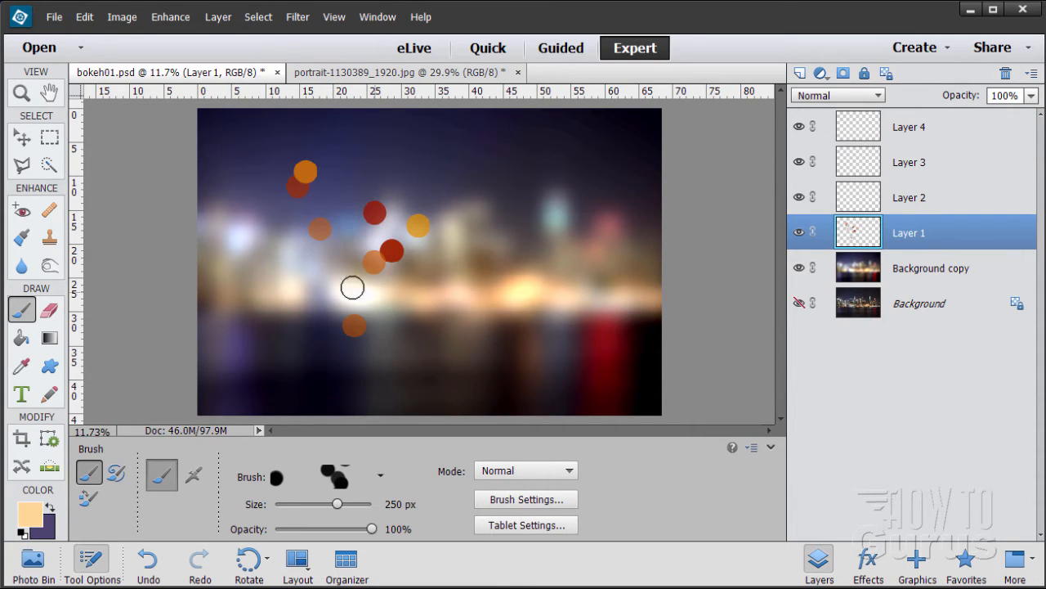
pyautogui.click(563, 304)
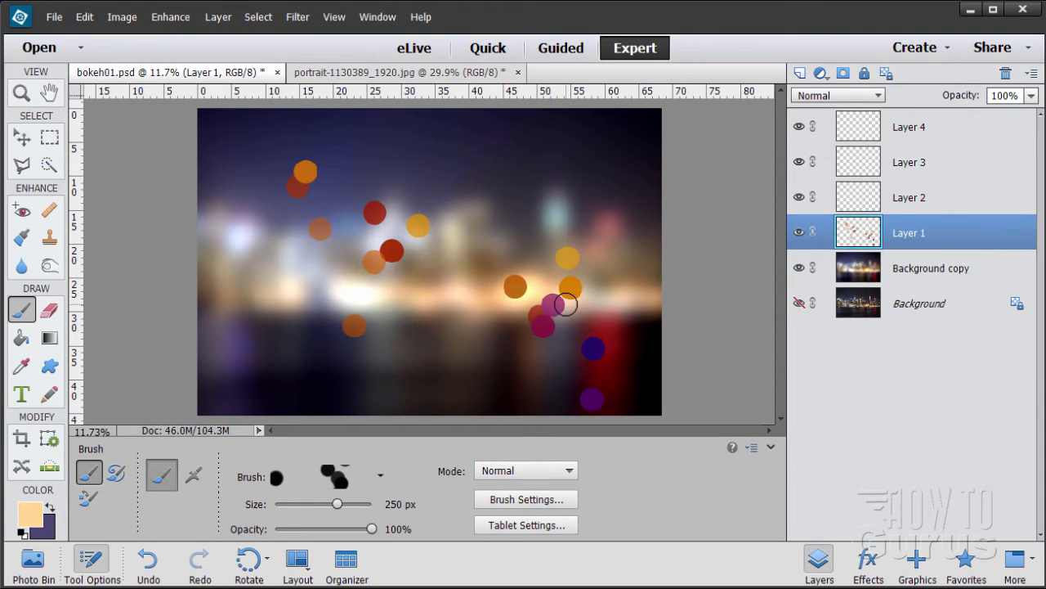
pyautogui.click(888, 202)
pyautogui.click(573, 247)
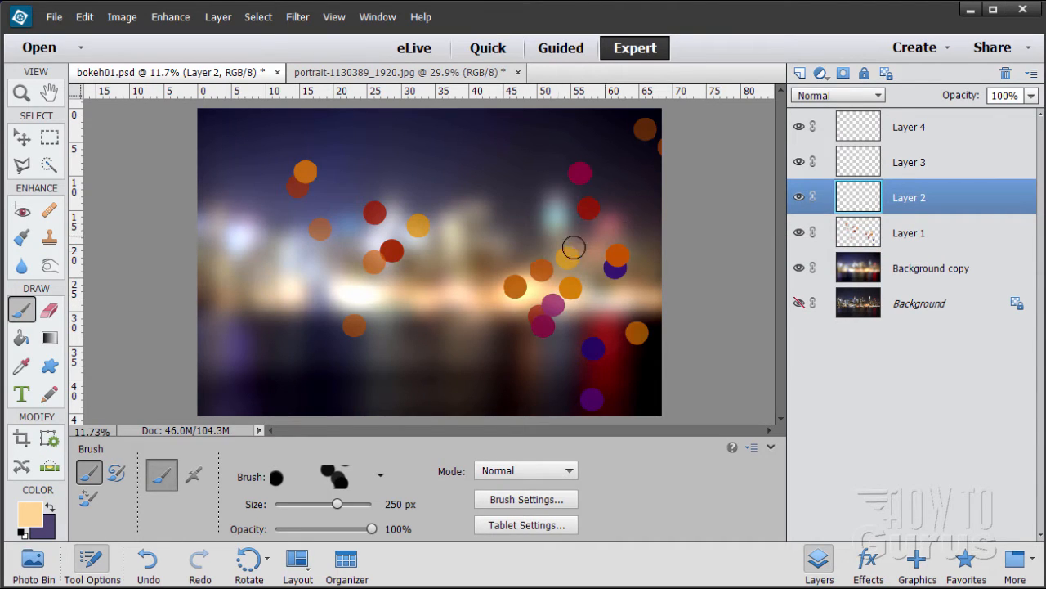
pyautogui.click(287, 271)
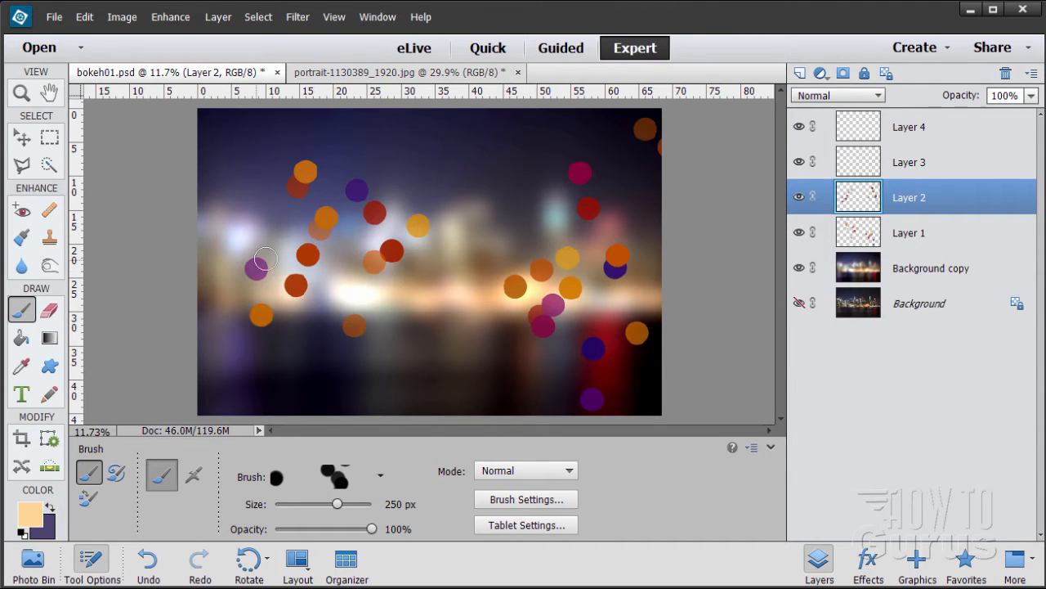
# Step: Paint more scattered circles over the skyline's centre and left on Layer 3, and over its upper and lower middle on Layer 4
pyautogui.click(887, 176)
pyautogui.click(449, 258)
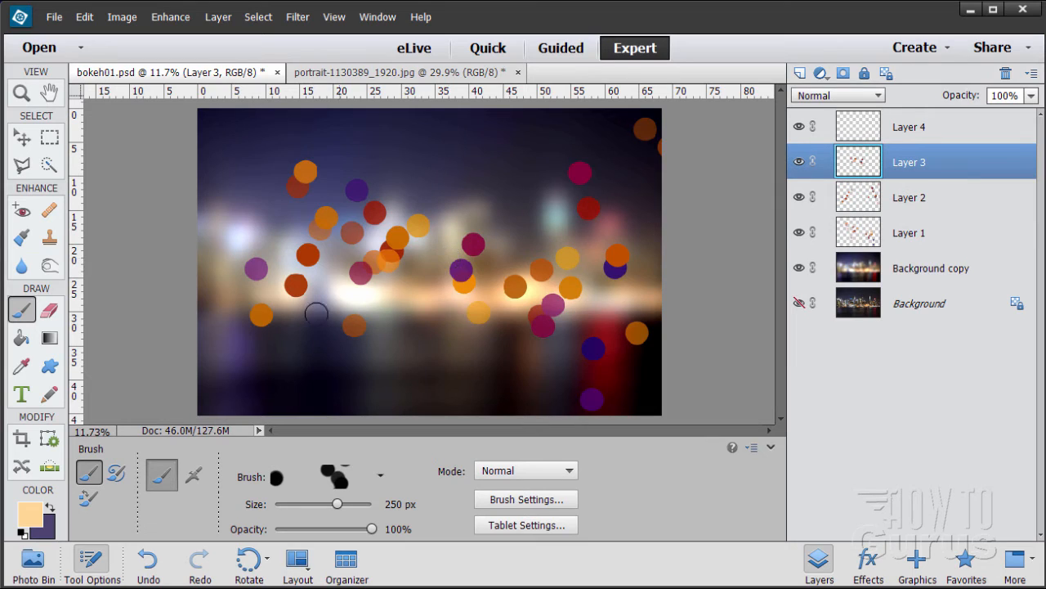
pyautogui.click(232, 241)
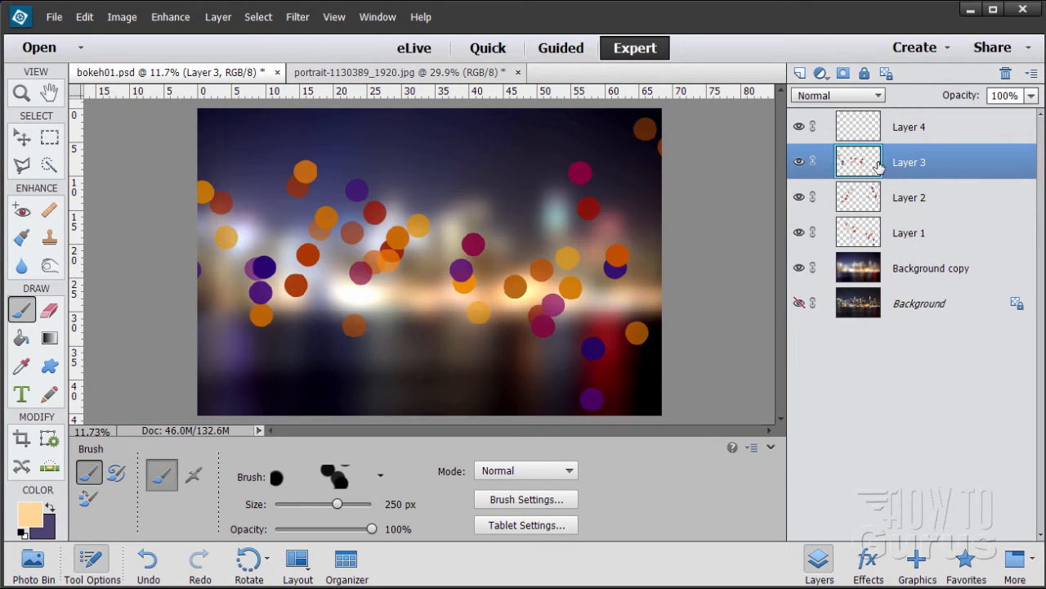
pyautogui.click(888, 134)
pyautogui.click(508, 214)
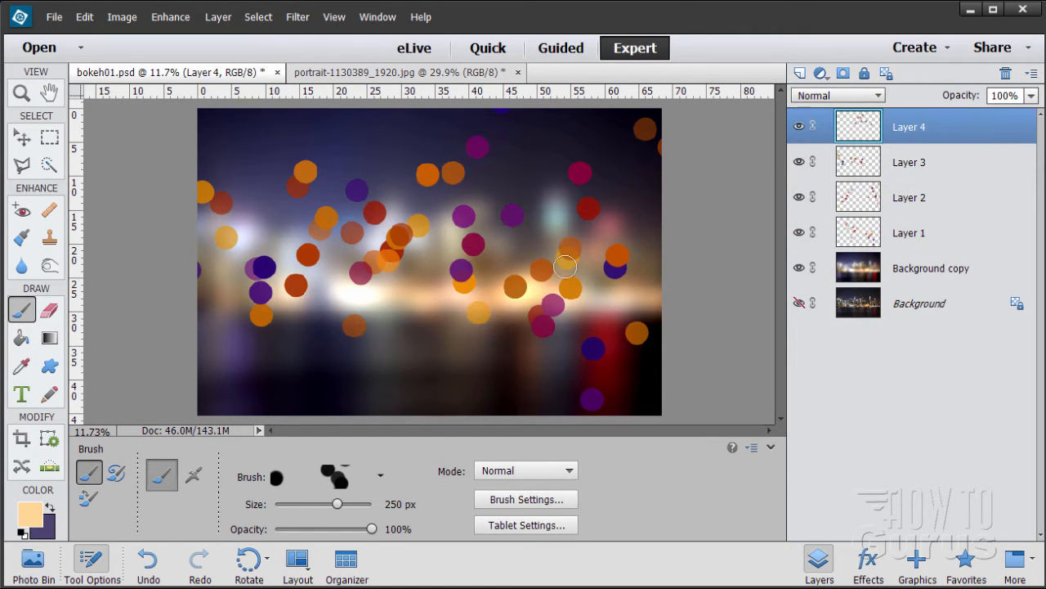
pyautogui.click(412, 348)
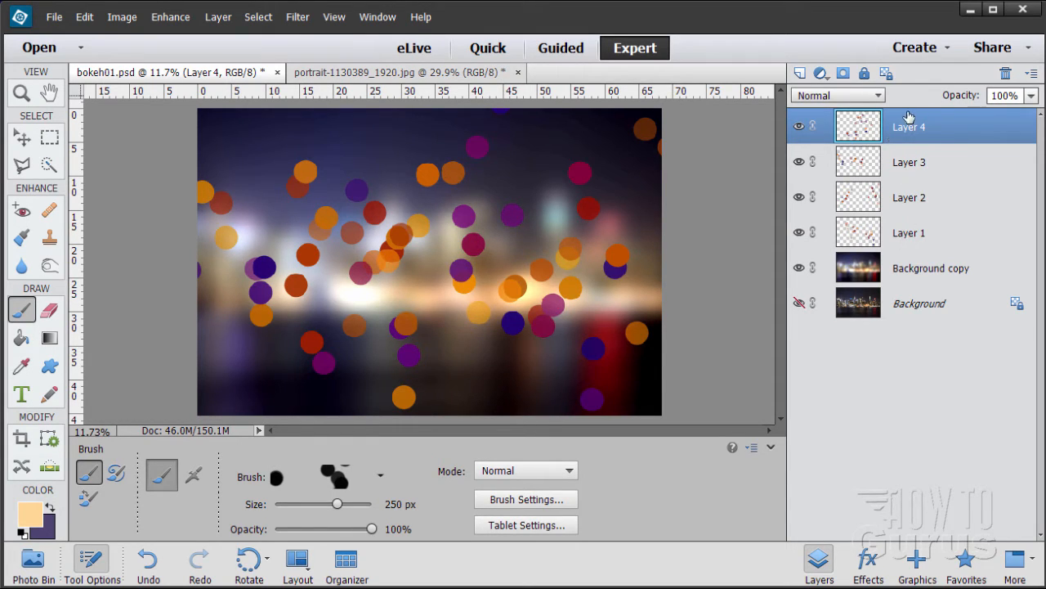
# Step: Change the blend mode of Layer 4, Layer 3, Layer 2 and Layer 1 to Screen
pyautogui.click(827, 96)
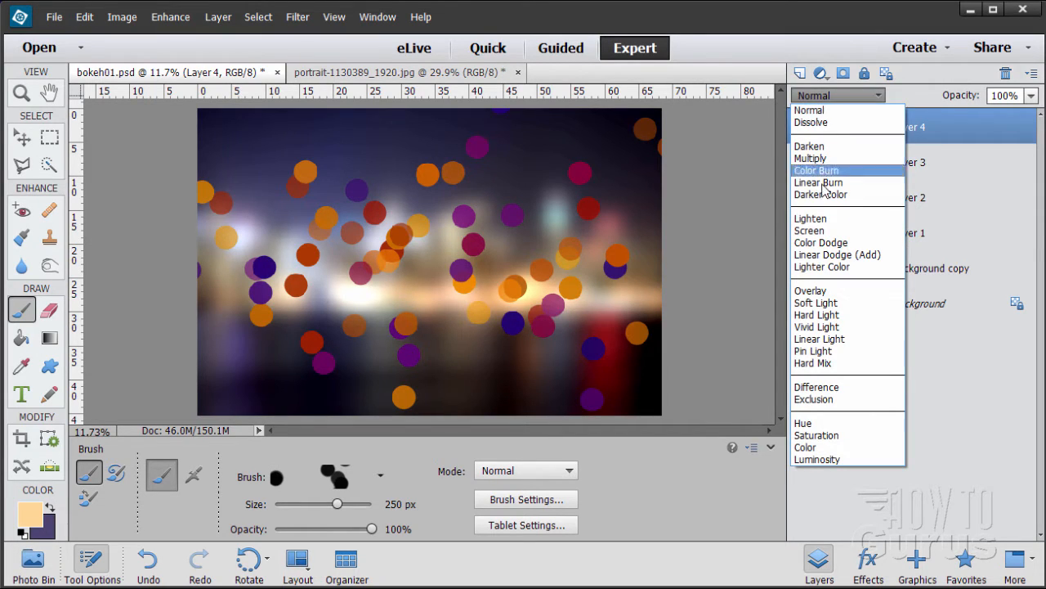
pyautogui.click(809, 231)
pyautogui.click(919, 171)
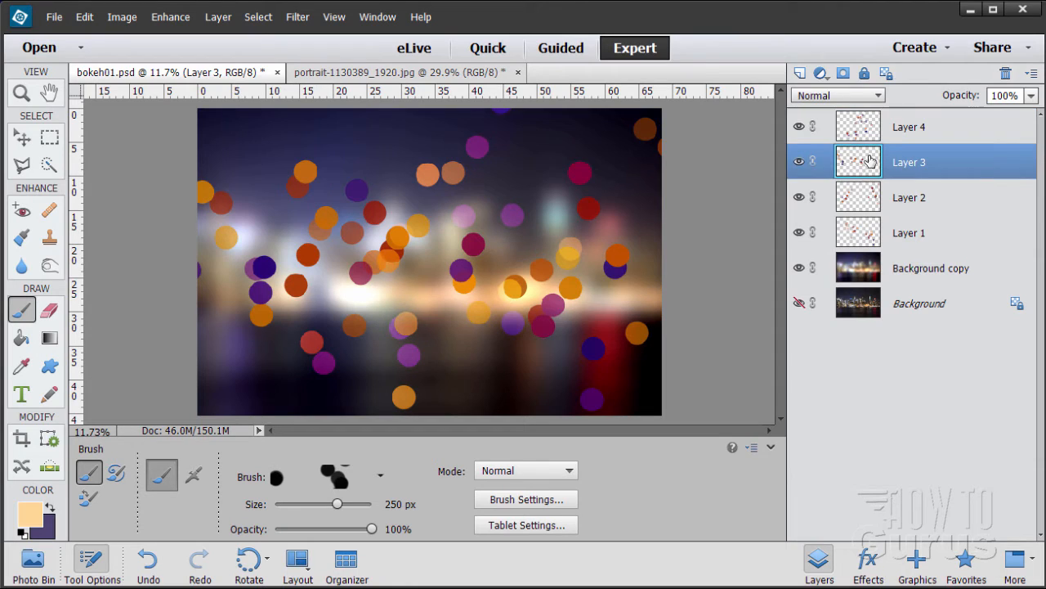
pyautogui.click(830, 96)
pyautogui.click(814, 232)
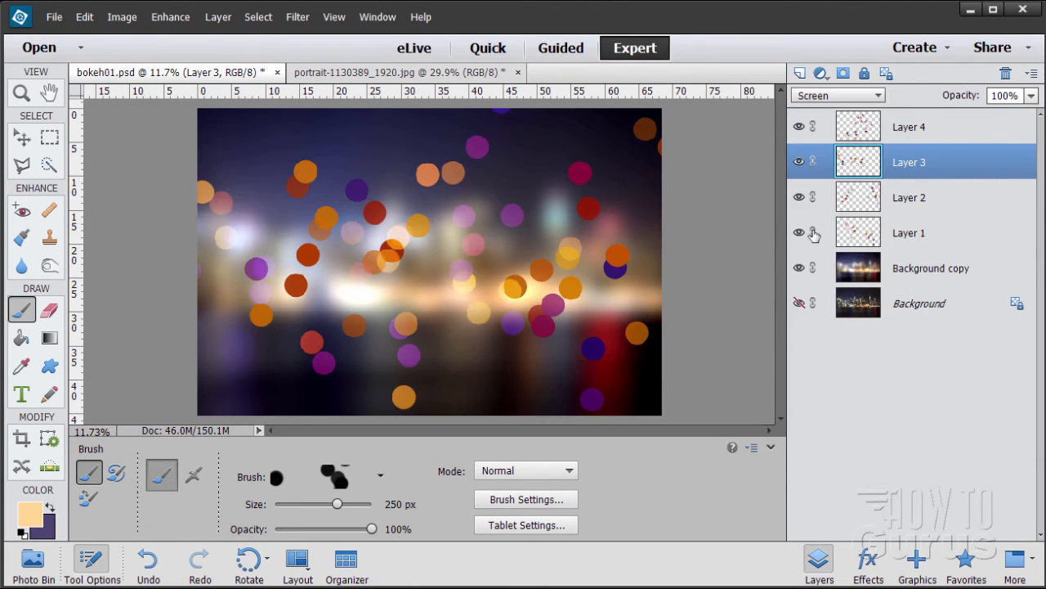
pyautogui.click(891, 204)
pyautogui.click(827, 95)
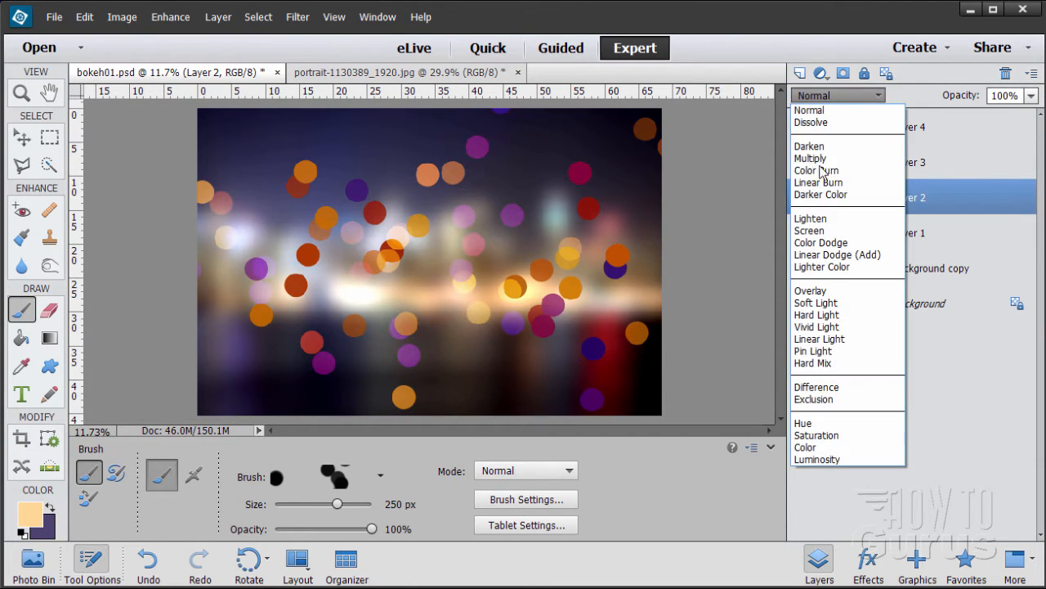
pyautogui.click(814, 231)
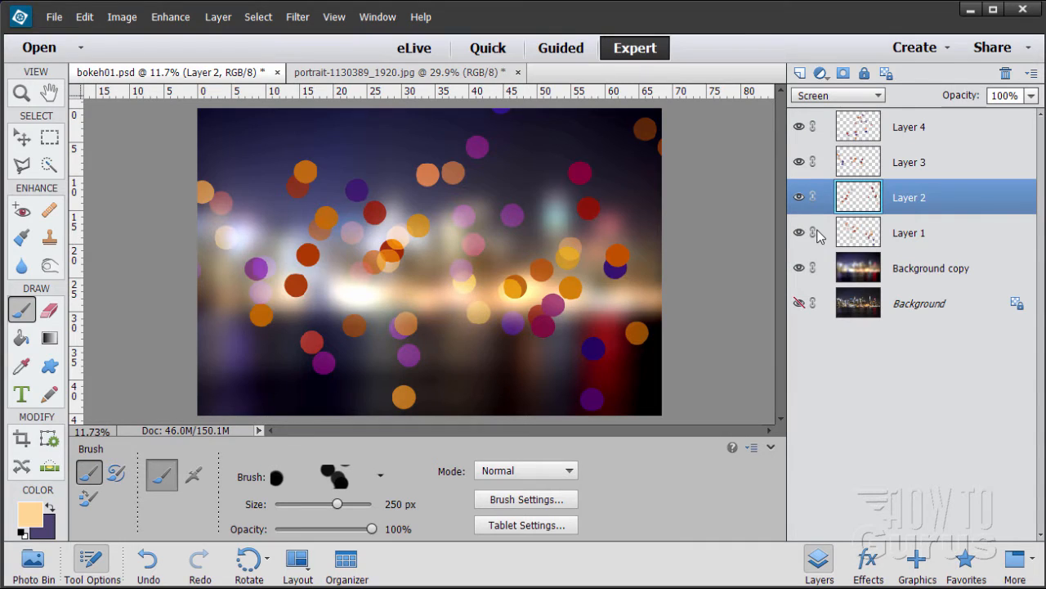
pyautogui.click(905, 243)
pyautogui.click(834, 96)
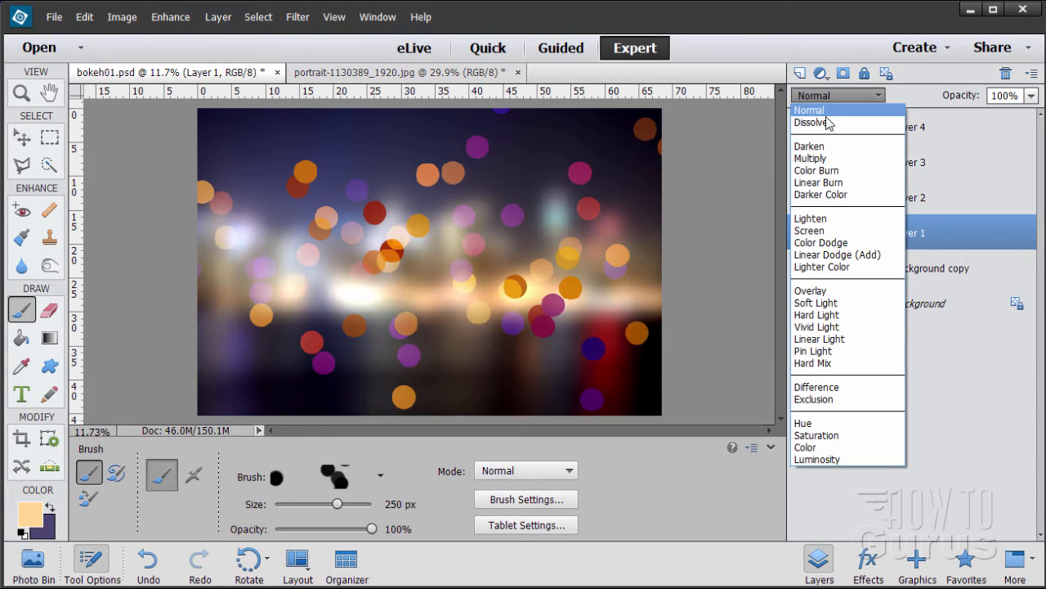
pyautogui.click(826, 233)
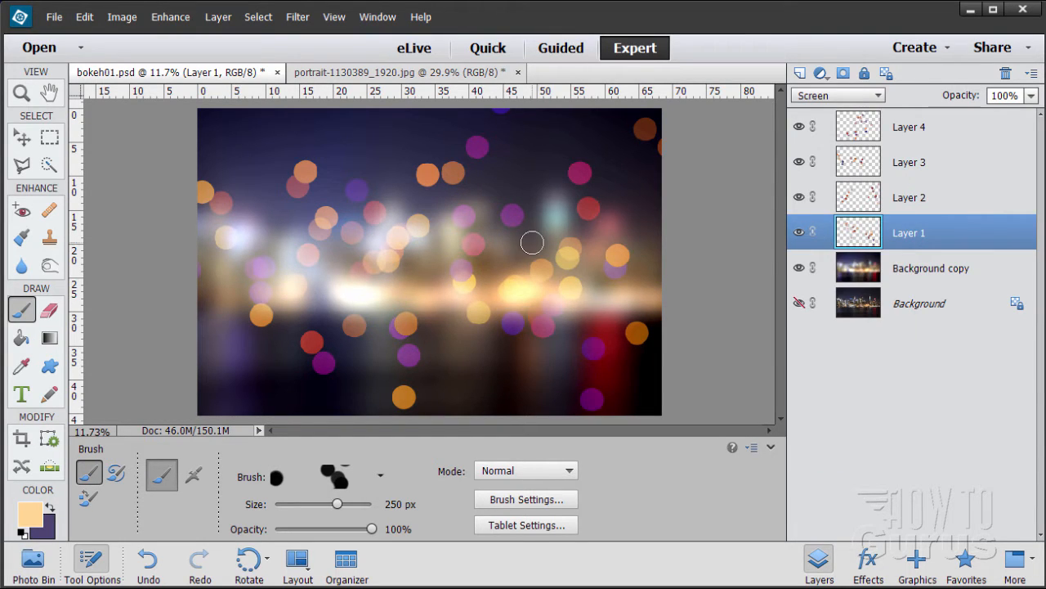
# Step: Set the opacity of Layer 4 to 90%
pyautogui.click(948, 134)
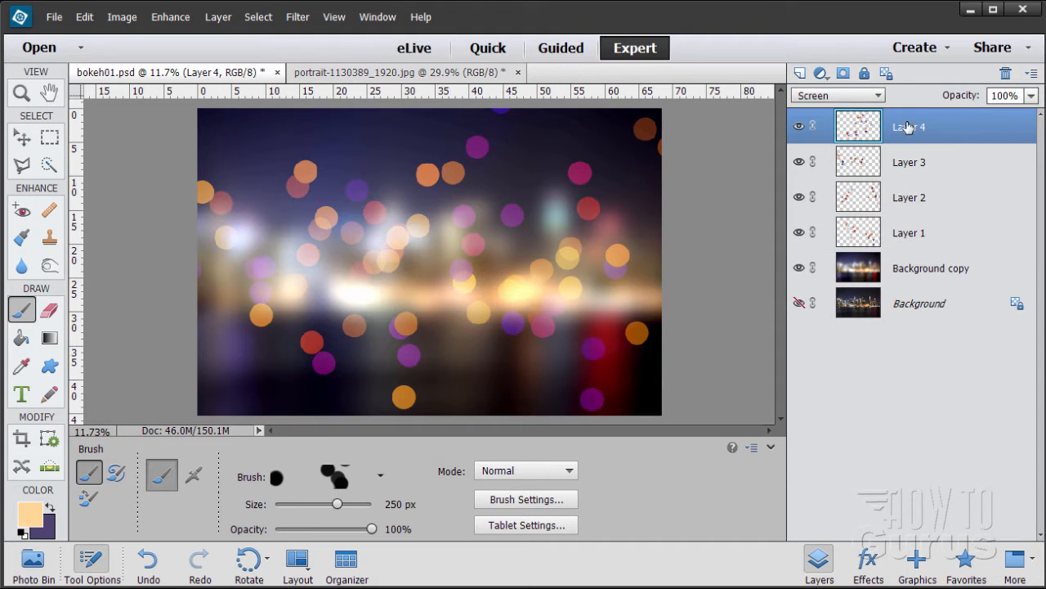
pyautogui.click(1021, 98)
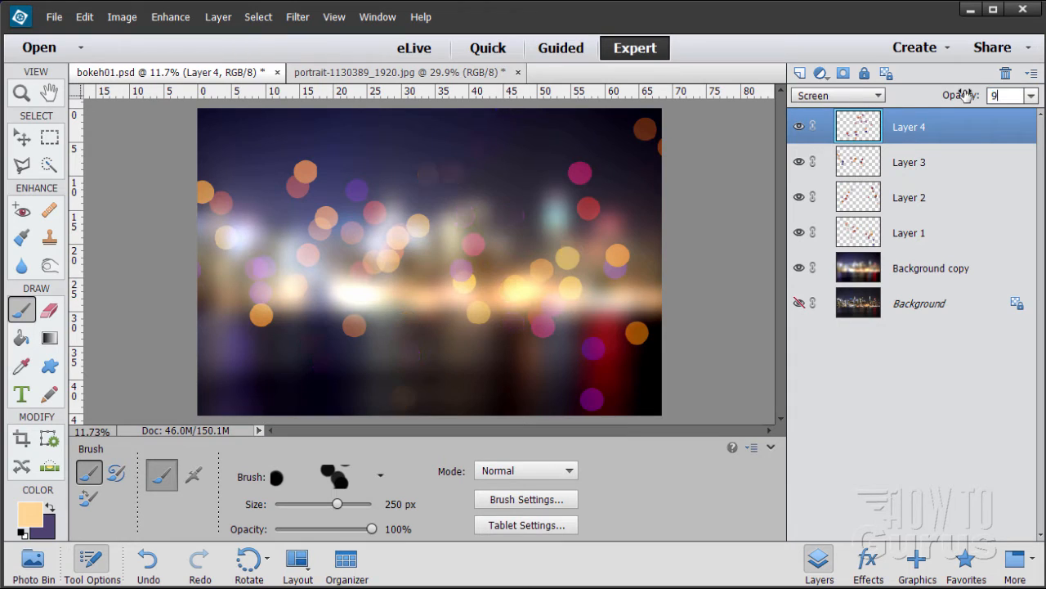
pyautogui.write('90')
# Step: Set the opacity of Layer 3, Layer 2 and Layer 1 to 90% each
pyautogui.click(953, 161)
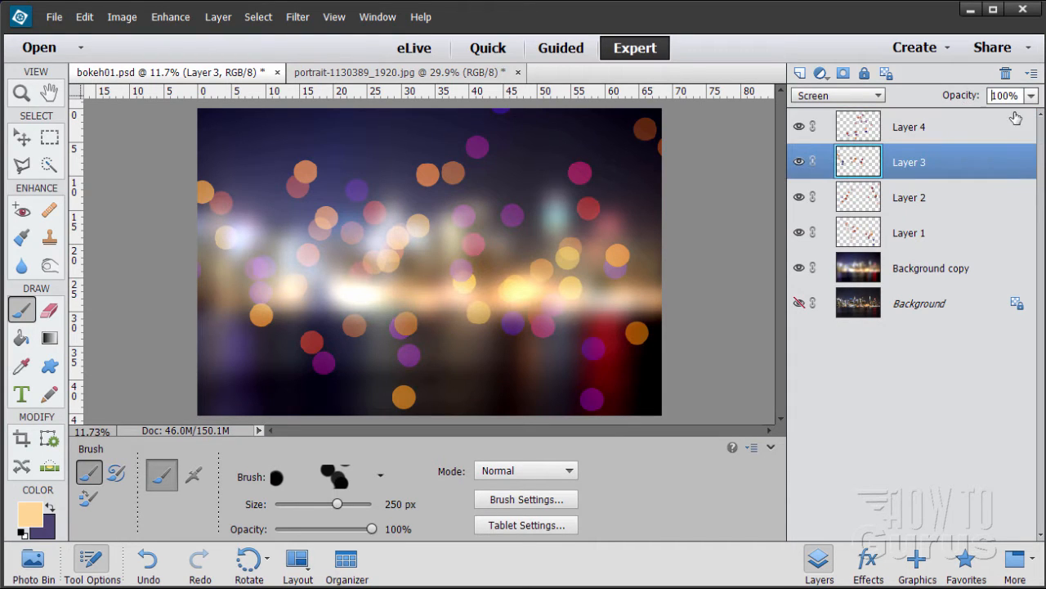
pyautogui.click(1017, 96)
pyautogui.write('90')
pyautogui.click(931, 194)
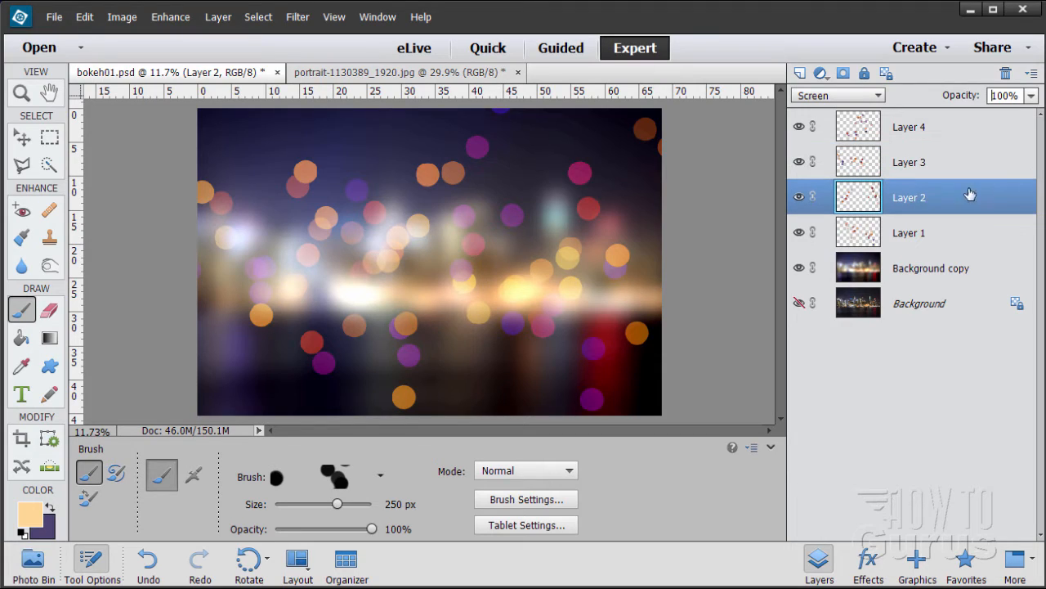
pyautogui.click(1017, 96)
pyautogui.write('90')
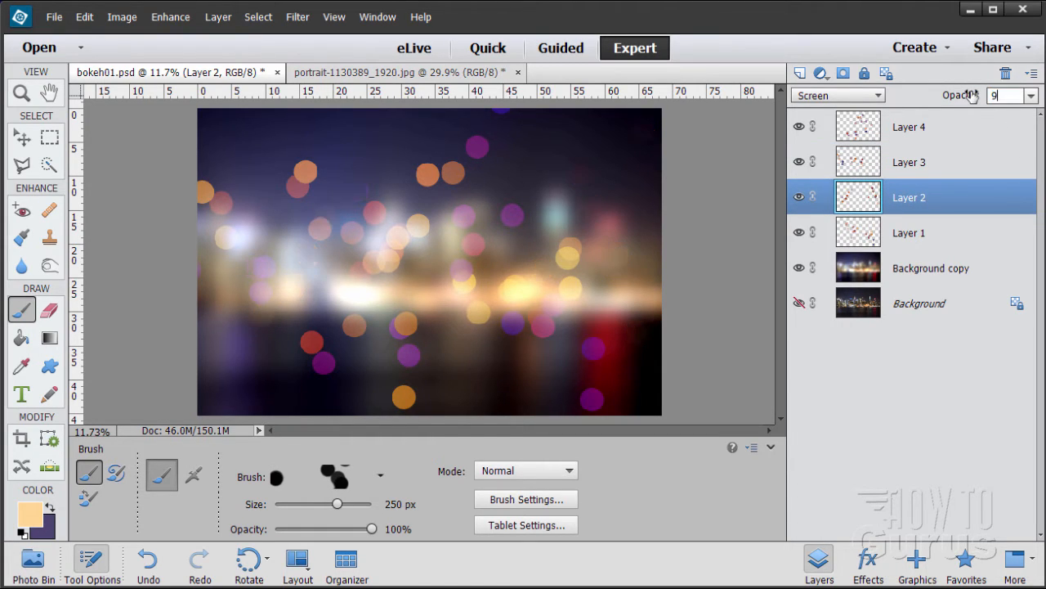
pyautogui.click(950, 235)
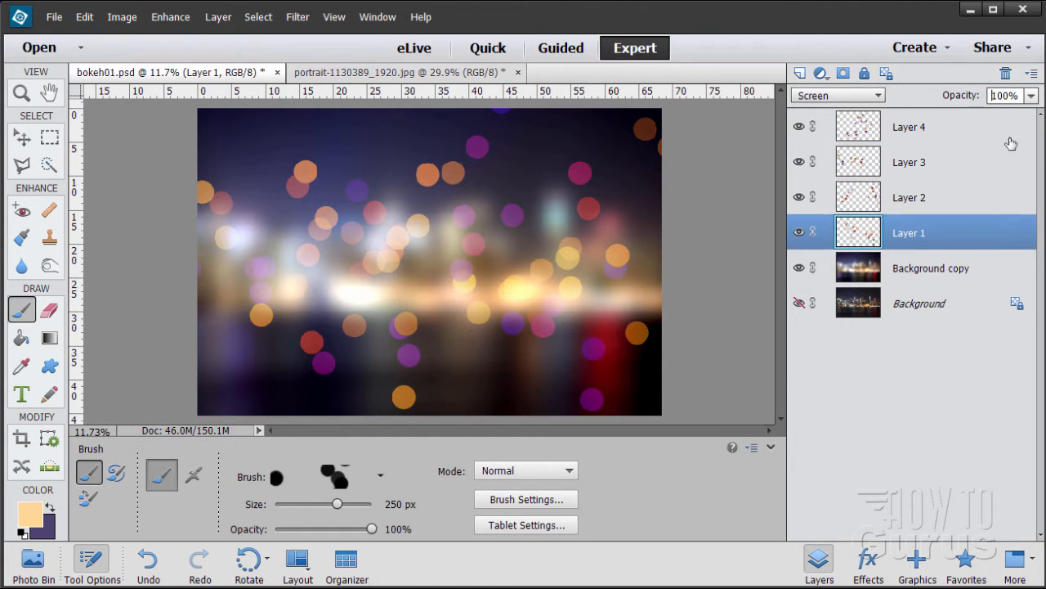
pyautogui.click(981, 95)
pyautogui.write('90')
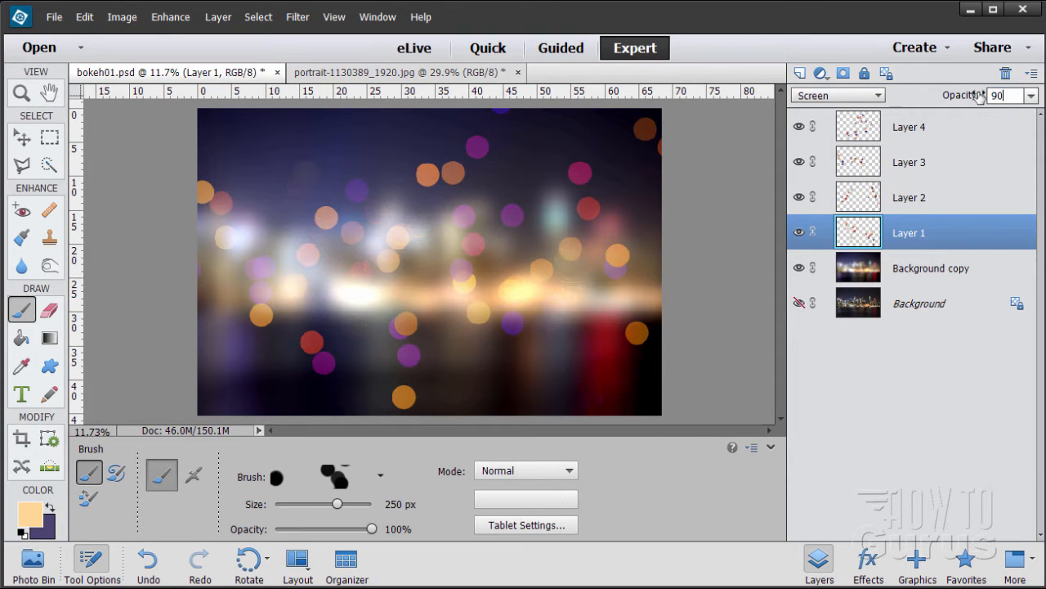
# Step: Apply a Gaussian Blur with an 8-pixel radius to Layer 4, checking a circle's softened edge in the filter preview
pyautogui.click(929, 134)
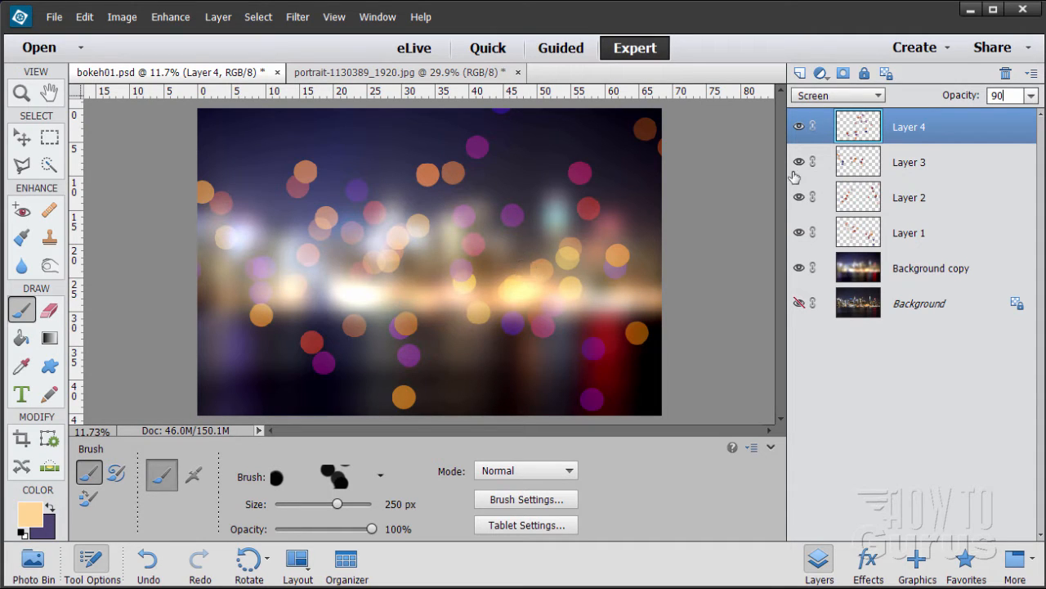
pyautogui.click(296, 18)
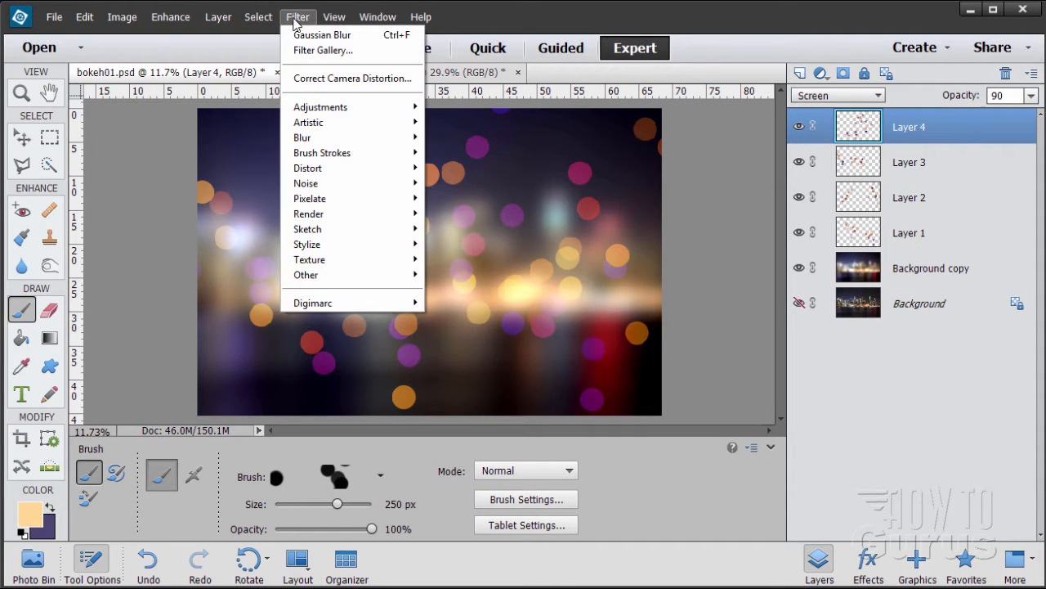
pyautogui.moveTo(360, 137)
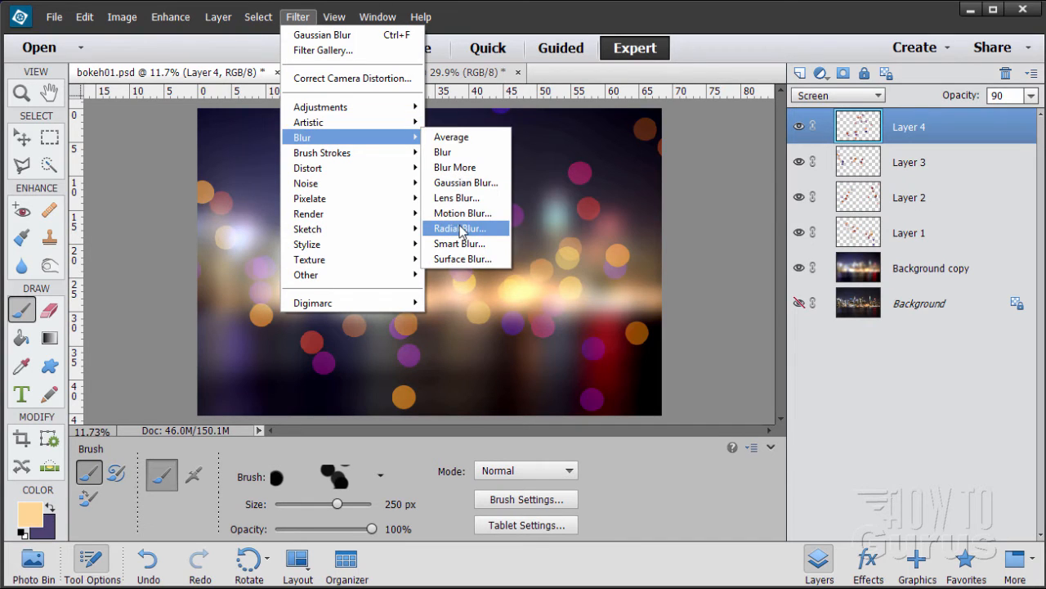
pyautogui.click(479, 182)
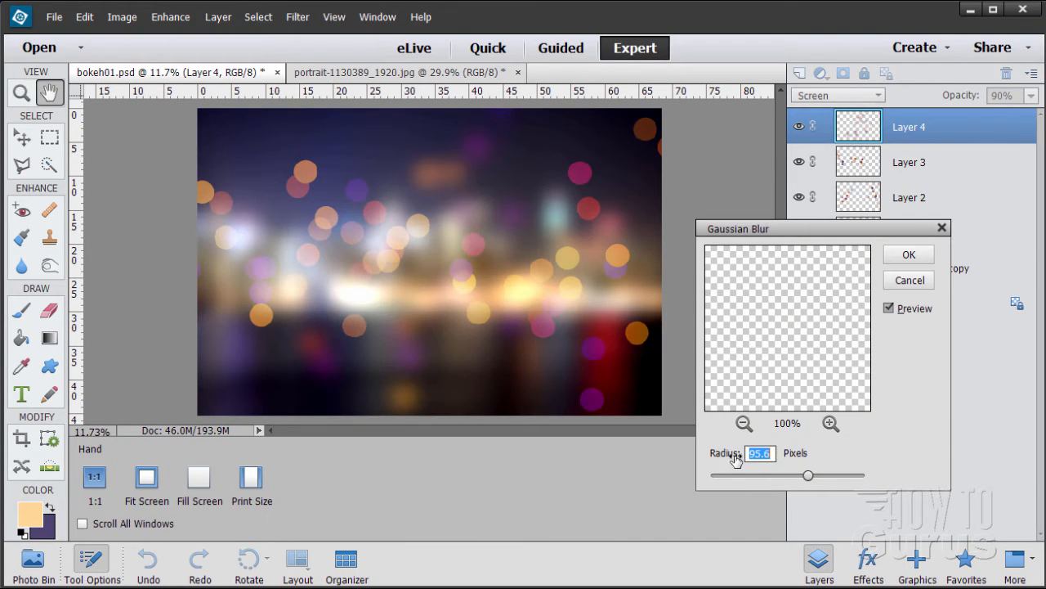
pyautogui.write('8')
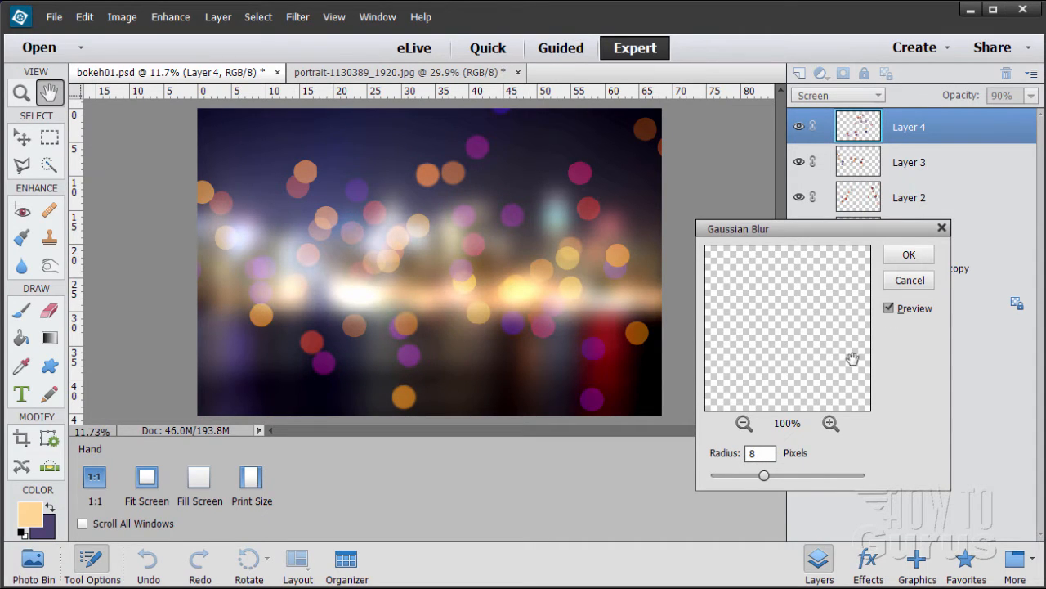
pyautogui.moveTo(855, 355); pyautogui.dragTo(832, 423)
pyautogui.click(743, 423)
pyautogui.click(743, 423)
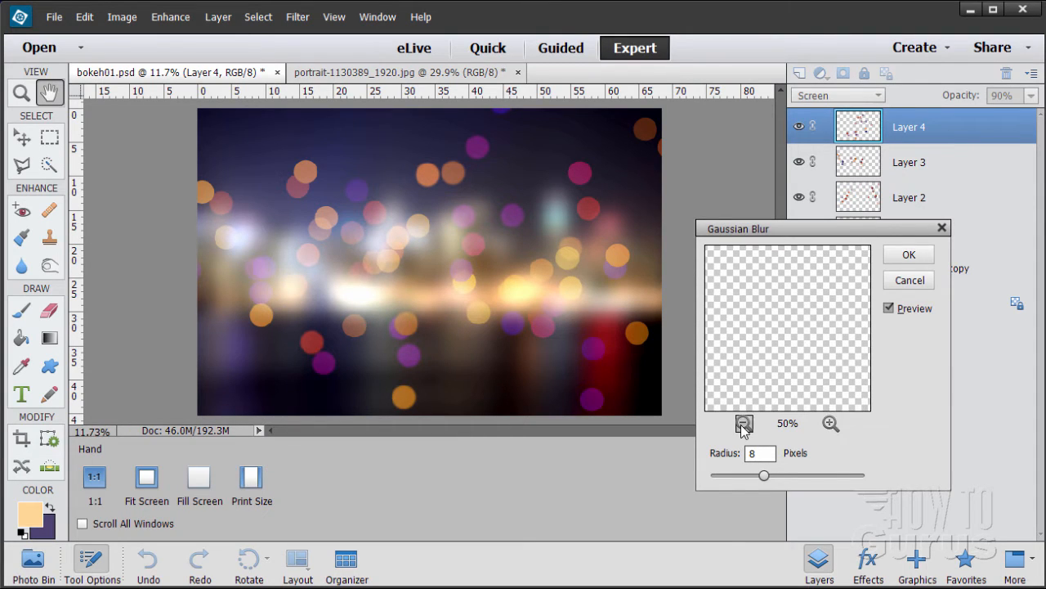
pyautogui.click(743, 423)
pyautogui.click(743, 424)
pyautogui.click(743, 423)
pyautogui.moveTo(775, 372); pyautogui.dragTo(821, 380)
pyautogui.click(831, 424)
pyautogui.click(831, 423)
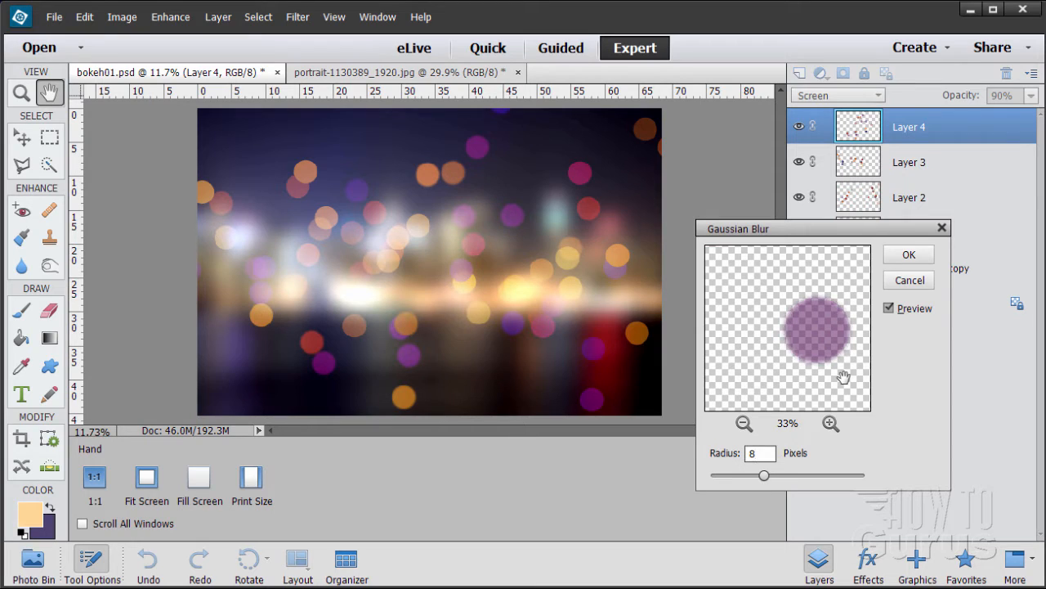
pyautogui.click(906, 255)
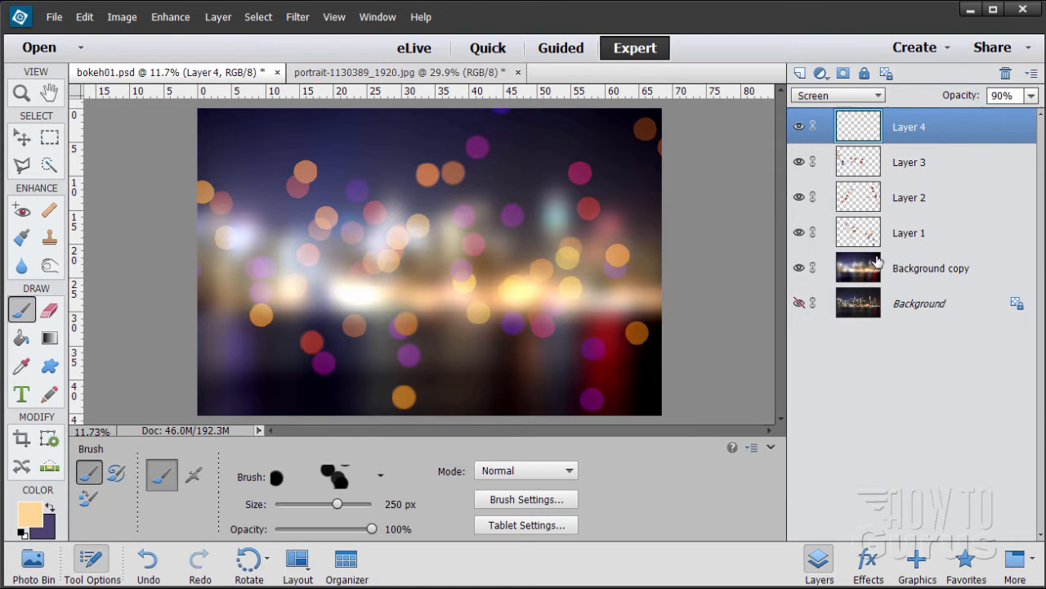
# Step: Repeat the same Gaussian Blur on Layer 3, Layer 2 and Layer 1
pyautogui.click(952, 165)
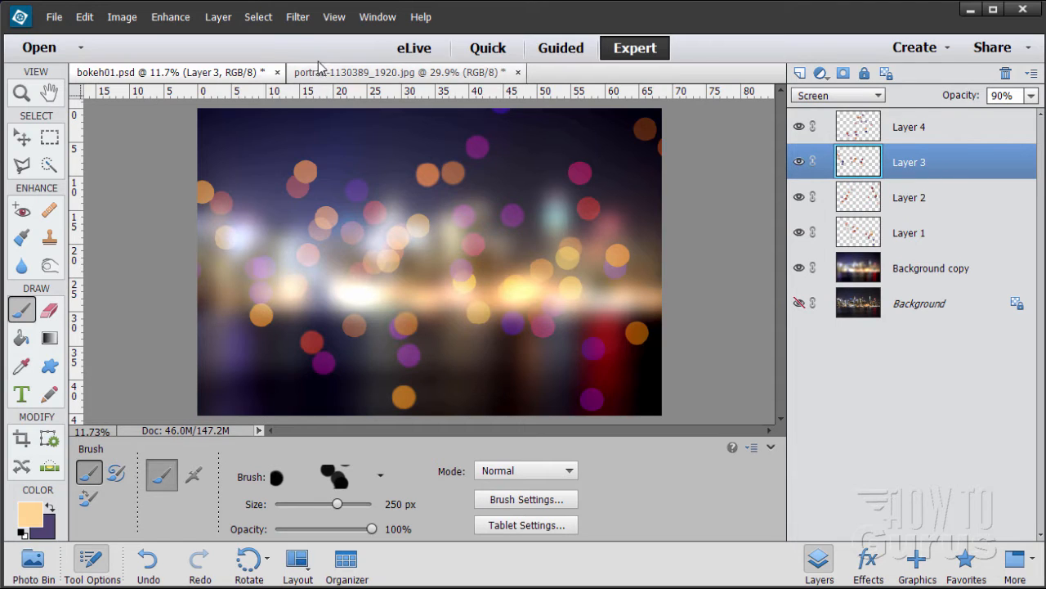
pyautogui.click(298, 16)
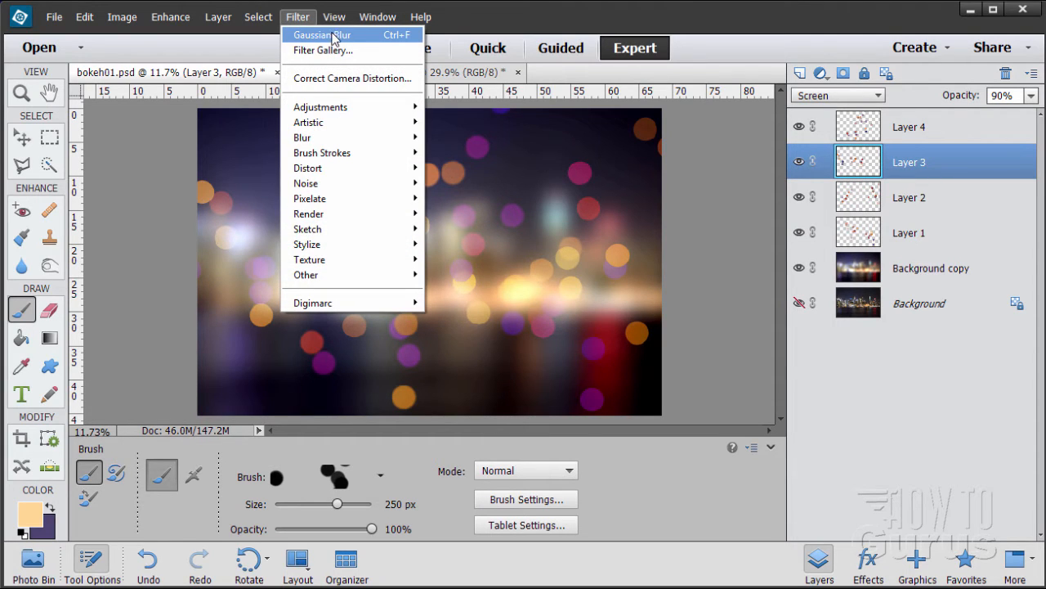
pyautogui.click(309, 39)
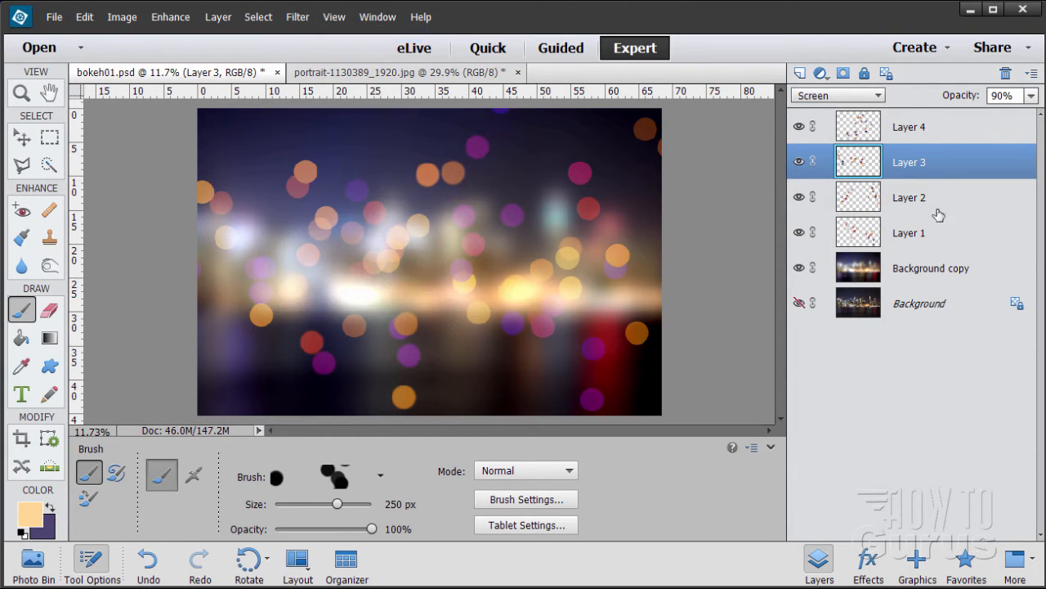
pyautogui.click(857, 197)
pyautogui.click(297, 16)
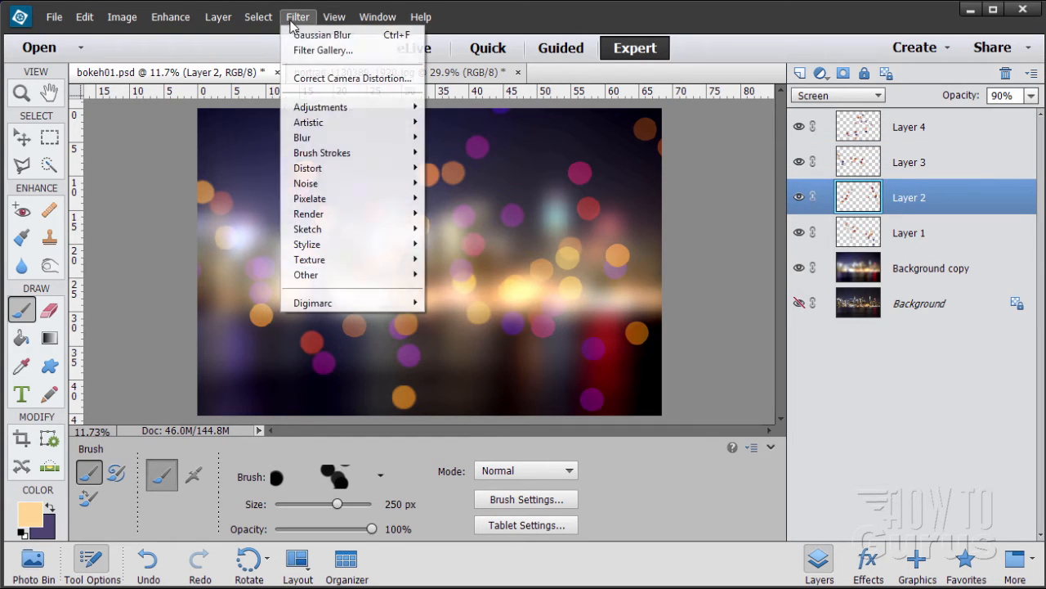
pyautogui.click(304, 36)
pyautogui.click(908, 234)
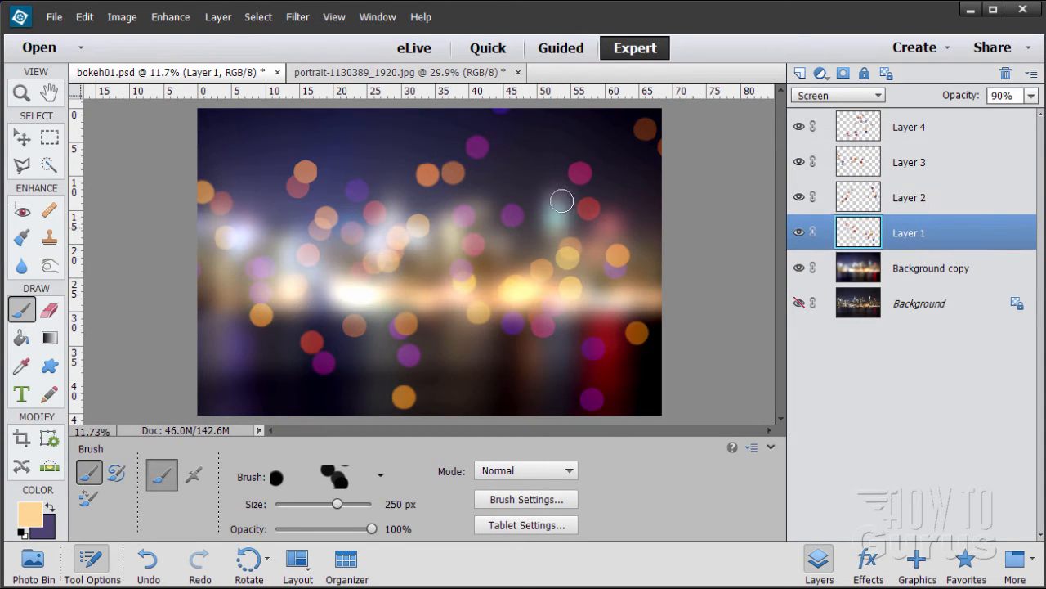
pyautogui.click(298, 19)
pyautogui.click(302, 35)
# Step: Stamp a merged copy of all visible layers onto a new layer above Layer 4
pyautogui.click(861, 285)
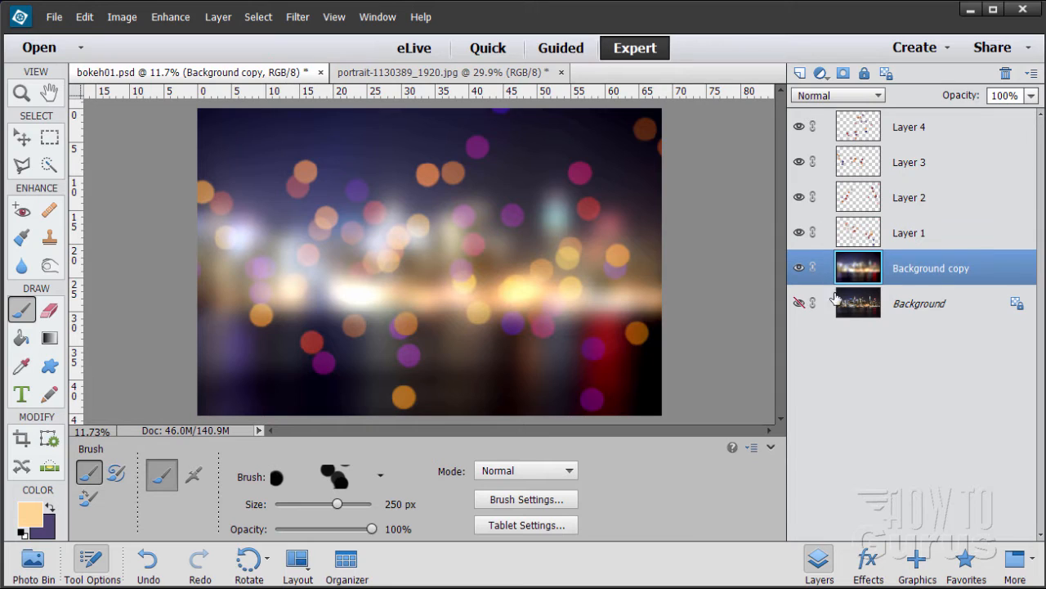
pyautogui.click(955, 128)
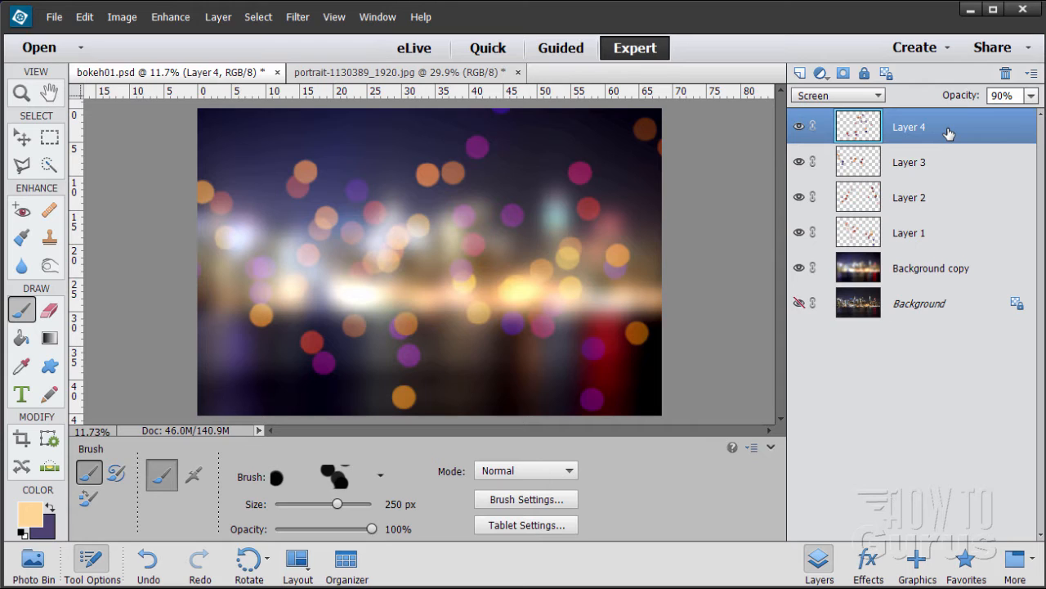
pyautogui.hotkey('ctrl', 'alt', 'shift', 'e')
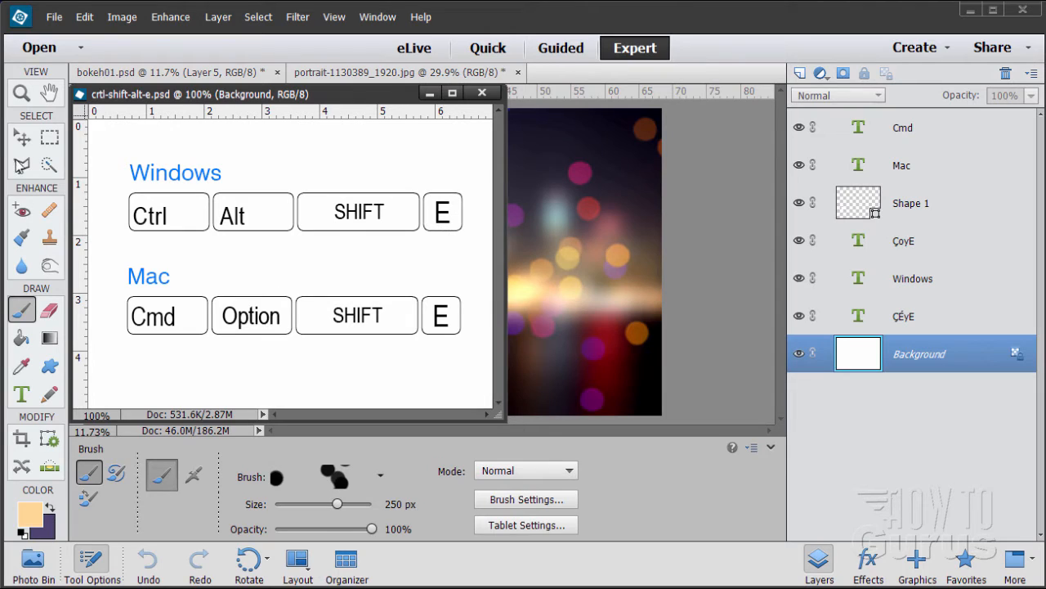
# Step: Close the crtl-shift-alt-e.psd reference document and copy Layer 5 from bokeh01.psd into portrait-1130389_1920.jpg
pyautogui.click(21, 137)
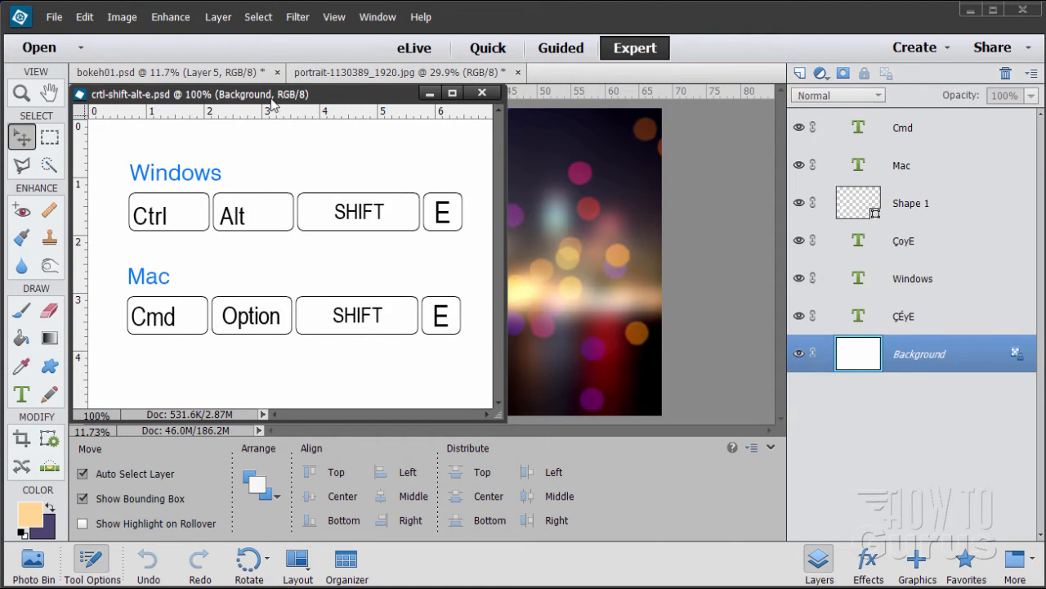
pyautogui.click(481, 92)
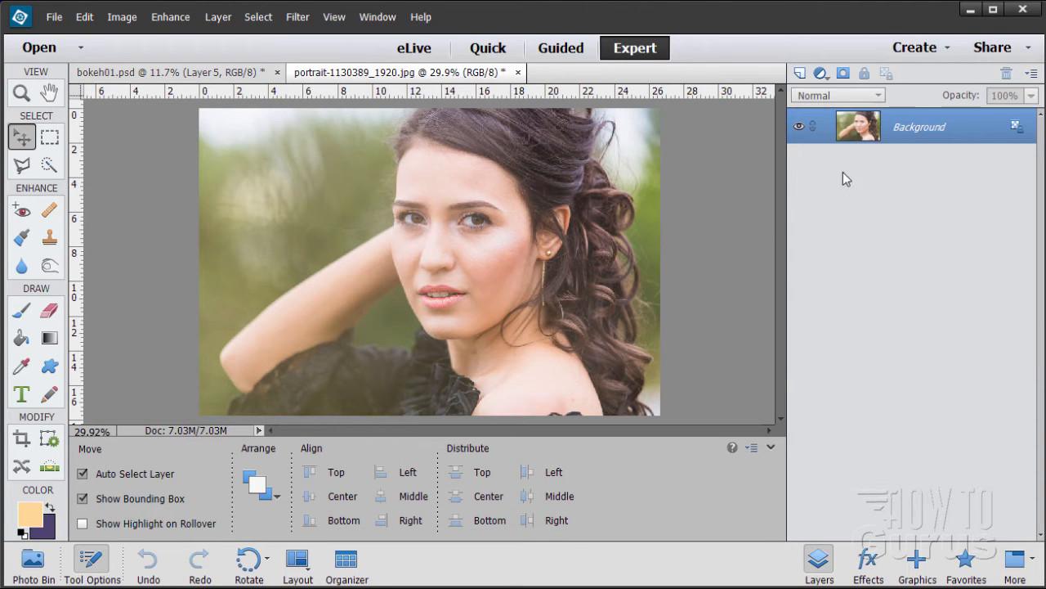
pyautogui.click(249, 73)
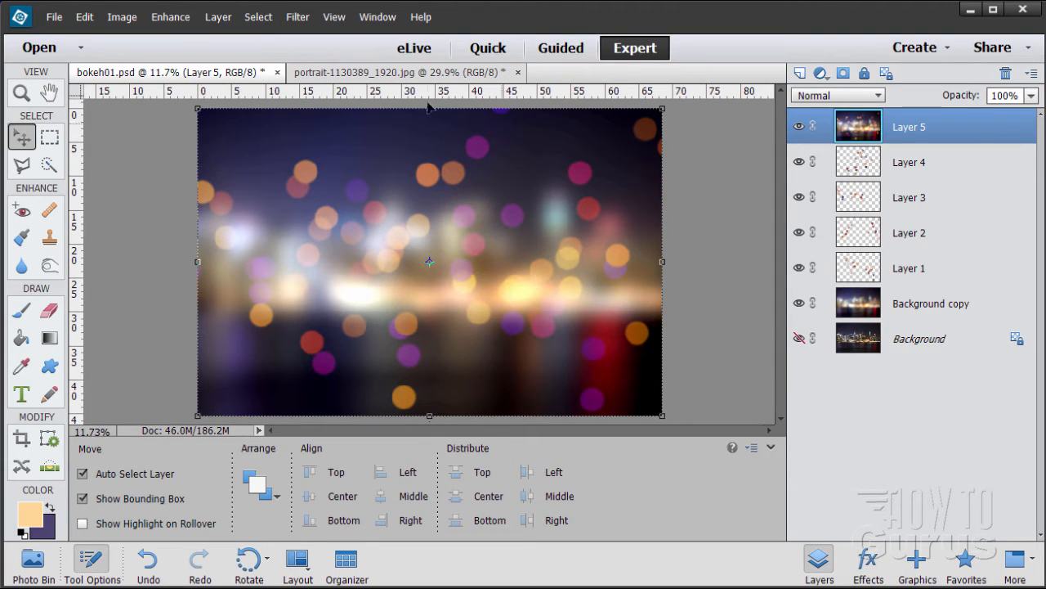
pyautogui.moveTo(177, 72); pyautogui.dragTo(715, 374)
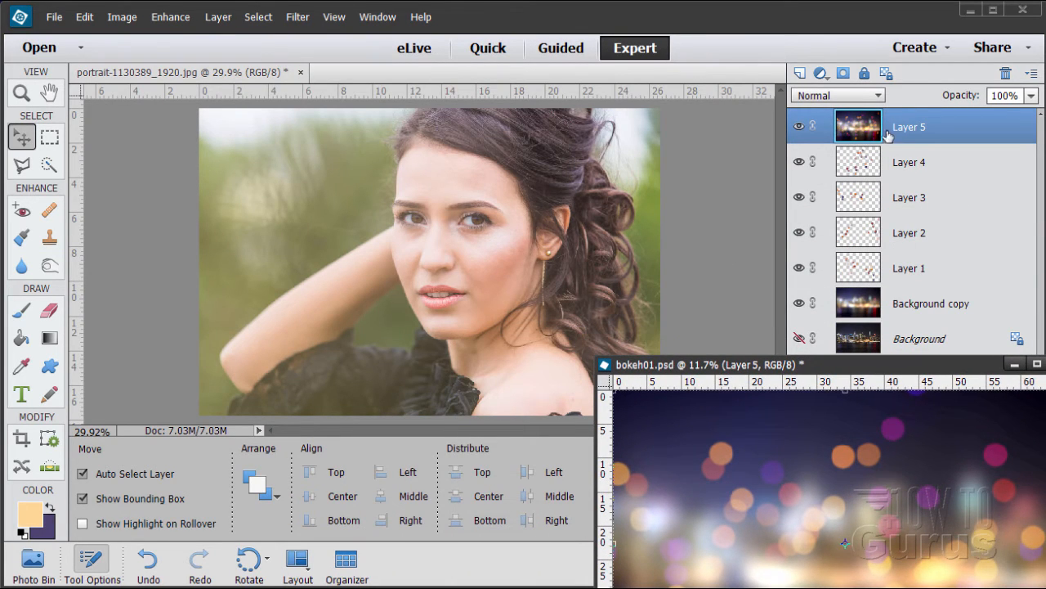
pyautogui.moveTo(860, 129); pyautogui.dragTo(388, 224)
# Step: Save bokeh01.psd and close it, leaving only the portrait document open
pyautogui.moveTo(918, 364); pyautogui.dragTo(895, 347)
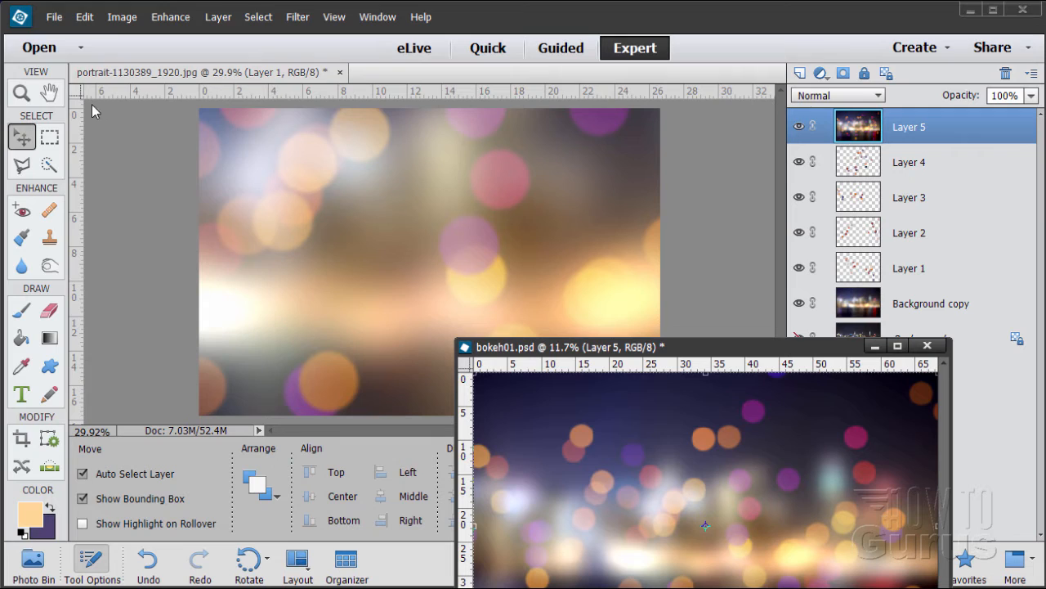
pyautogui.click(54, 17)
pyautogui.click(98, 149)
pyautogui.click(928, 345)
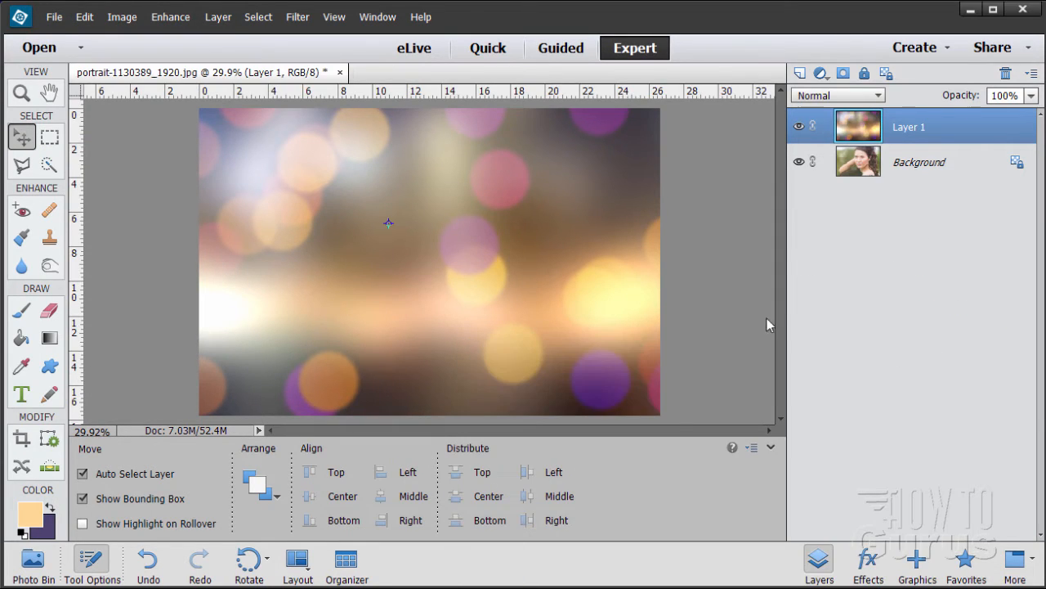
# Step: Scale Layer 1 proportionally to about 68% and position it so the bokeh lights fill the whole portrait canvas
pyautogui.moveTo(356, 243); pyautogui.dragTo(335, 221)
pyautogui.moveTo(231, 144); pyautogui.dragTo(497, 319)
pyautogui.moveTo(553, 373); pyautogui.dragTo(262, 183)
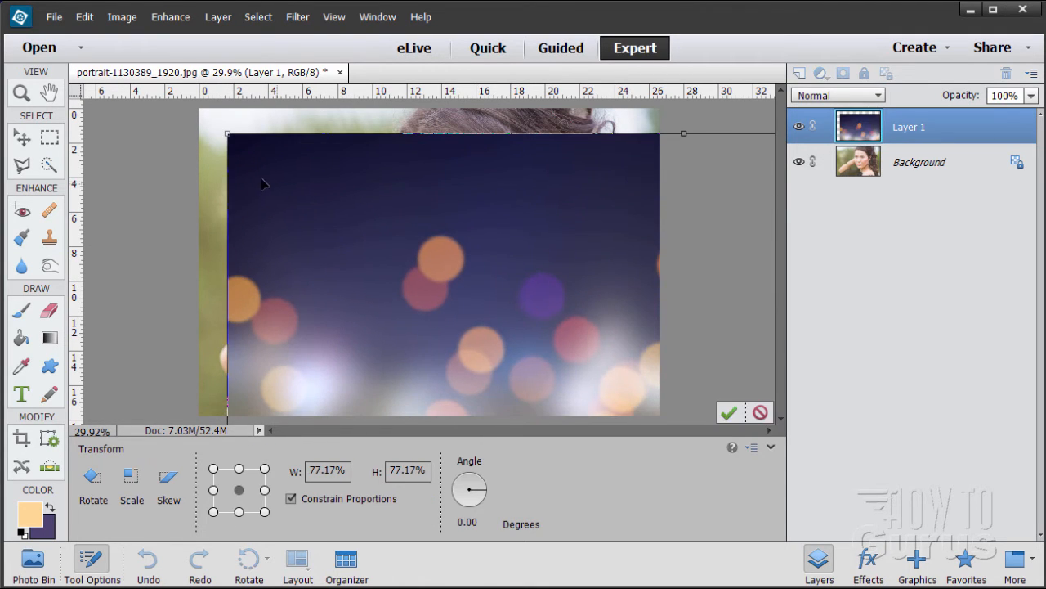
pyautogui.moveTo(233, 141); pyautogui.dragTo(332, 201)
pyautogui.moveTo(513, 346); pyautogui.dragTo(283, 136)
pyautogui.moveTo(350, 203)
pyautogui.mouseDown()
pyautogui.moveTo(393, 233)
pyautogui.moveTo(362, 206)
pyautogui.moveTo(352, 219)
pyautogui.mouseUp()
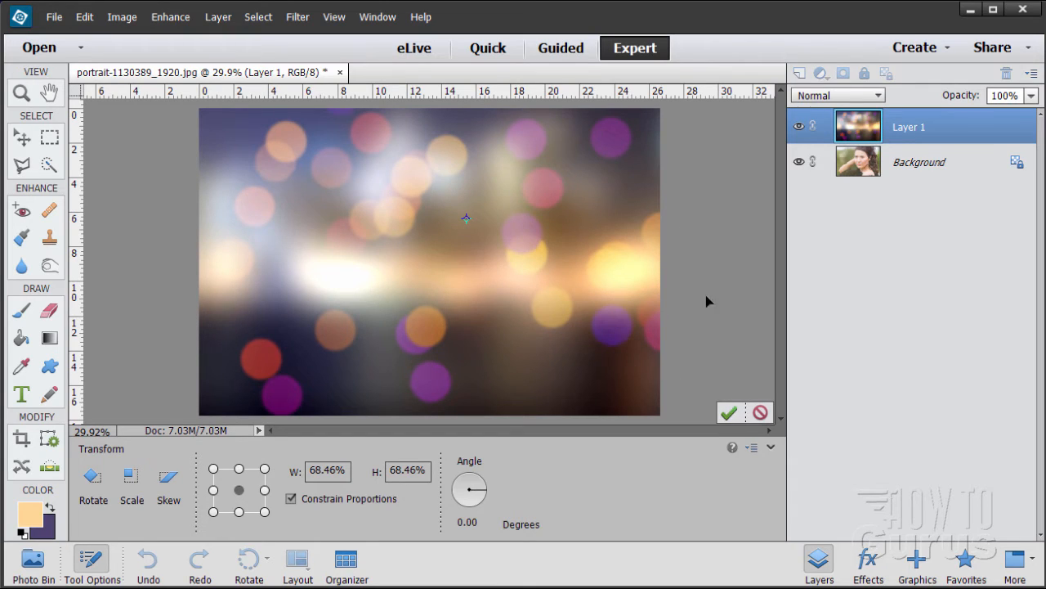
pyautogui.click(734, 415)
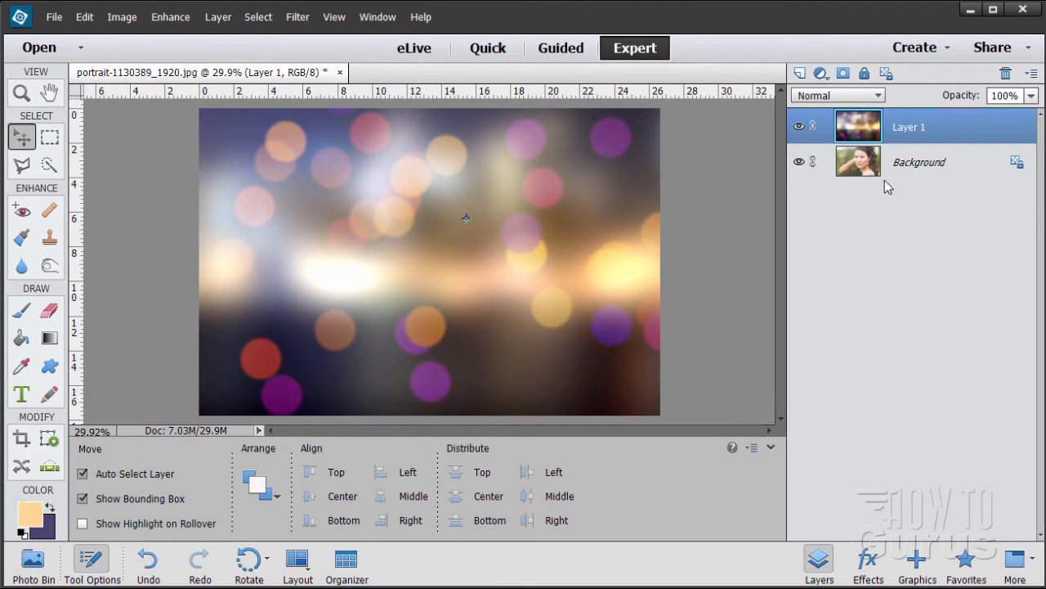
# Step: Duplicate the portrait's Background layer and hide the original
pyautogui.click(921, 162)
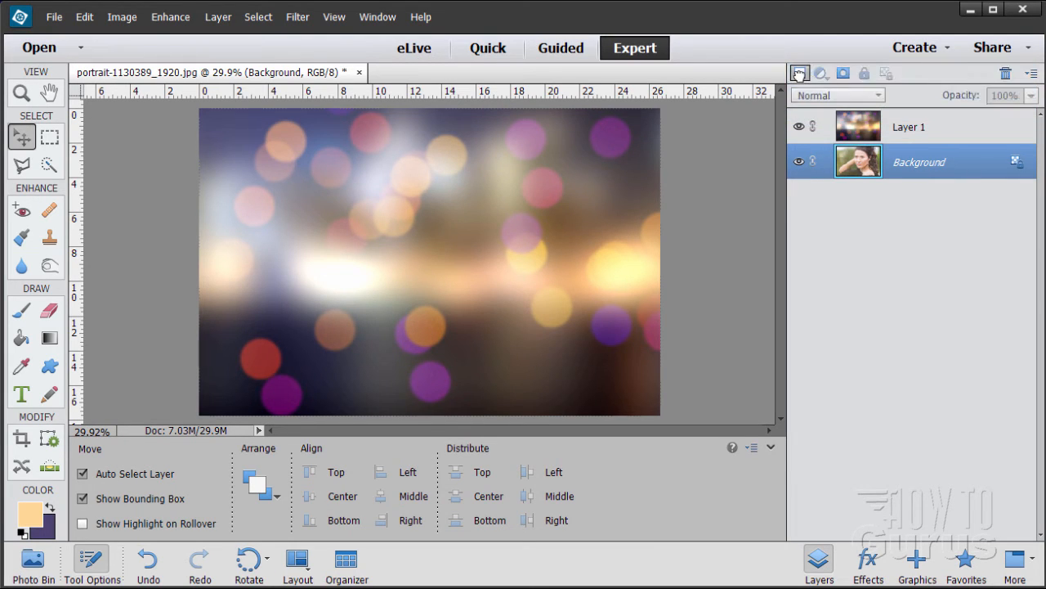
pyautogui.moveTo(799, 74); pyautogui.dragTo(799, 75)
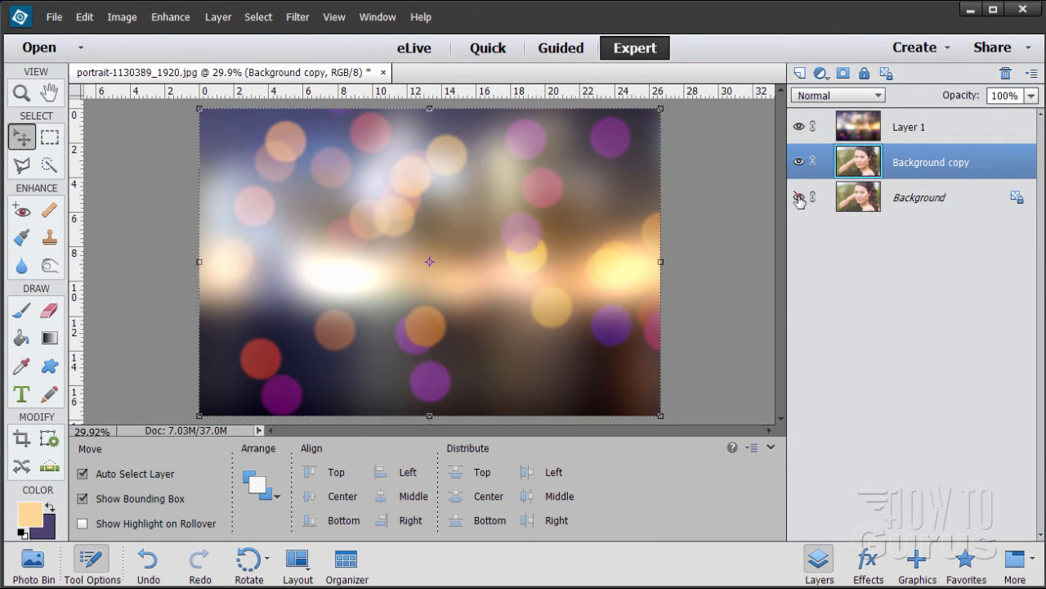
# Step: Rename Layer 1 as Bokeh and move it below the Background copy layer
pyautogui.click(881, 129)
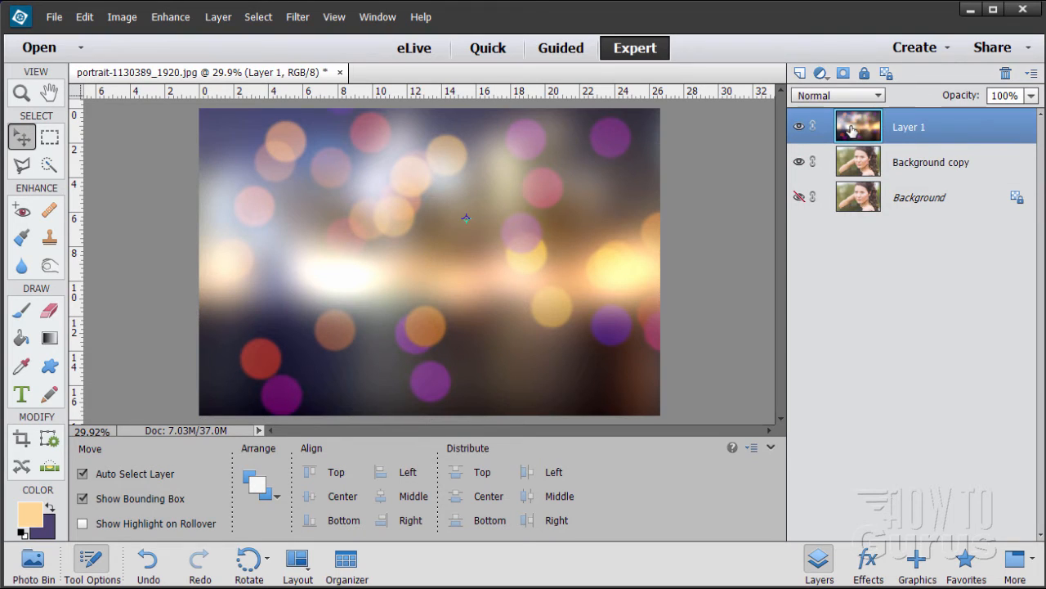
pyautogui.doubleClick(905, 129)
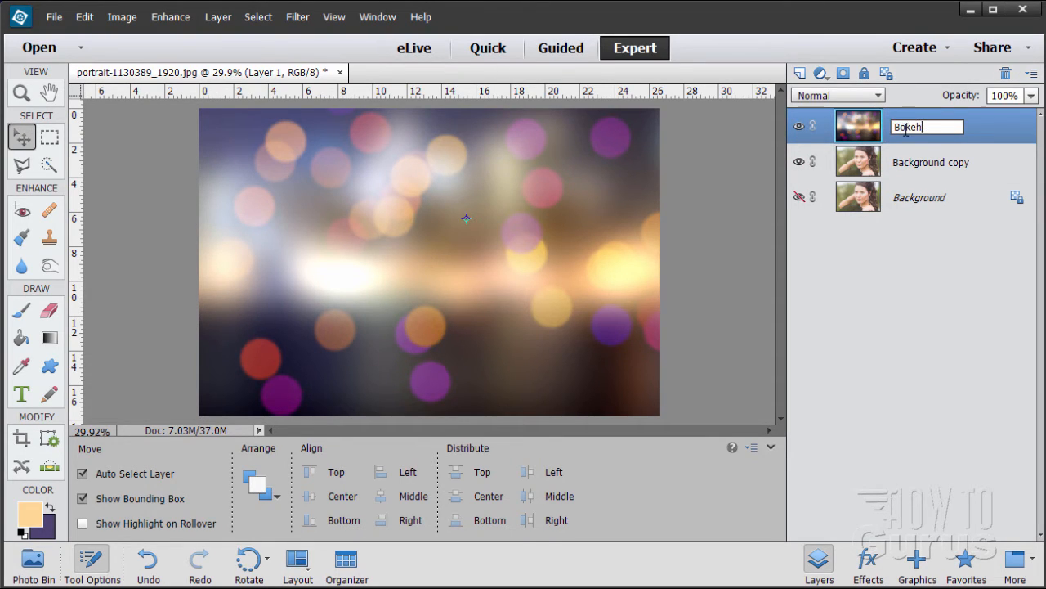
pyautogui.press('Return')
pyautogui.moveTo(861, 129); pyautogui.dragTo(814, 205)
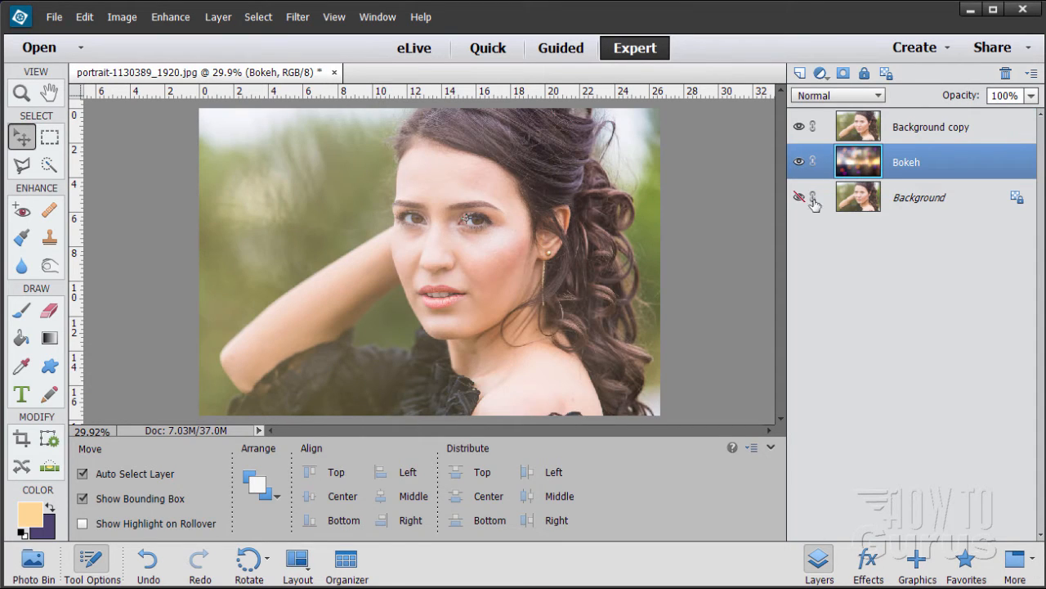
# Step: Toggle the Background copy layer's visibility to check the bokeh beneath it, and make Background copy the active layer
pyautogui.click(800, 127)
pyautogui.click(800, 127)
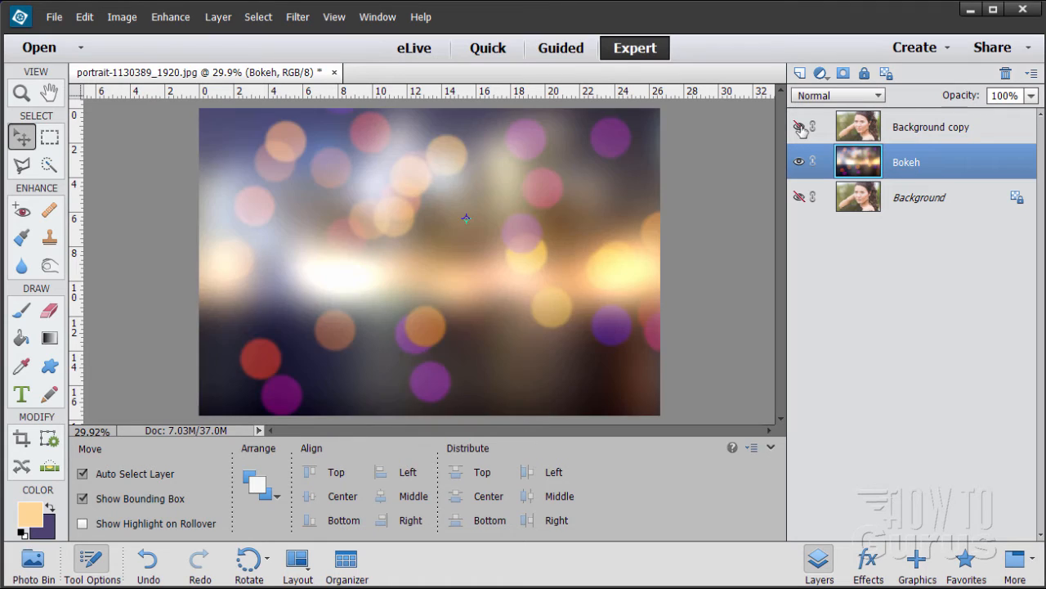
pyautogui.click(800, 126)
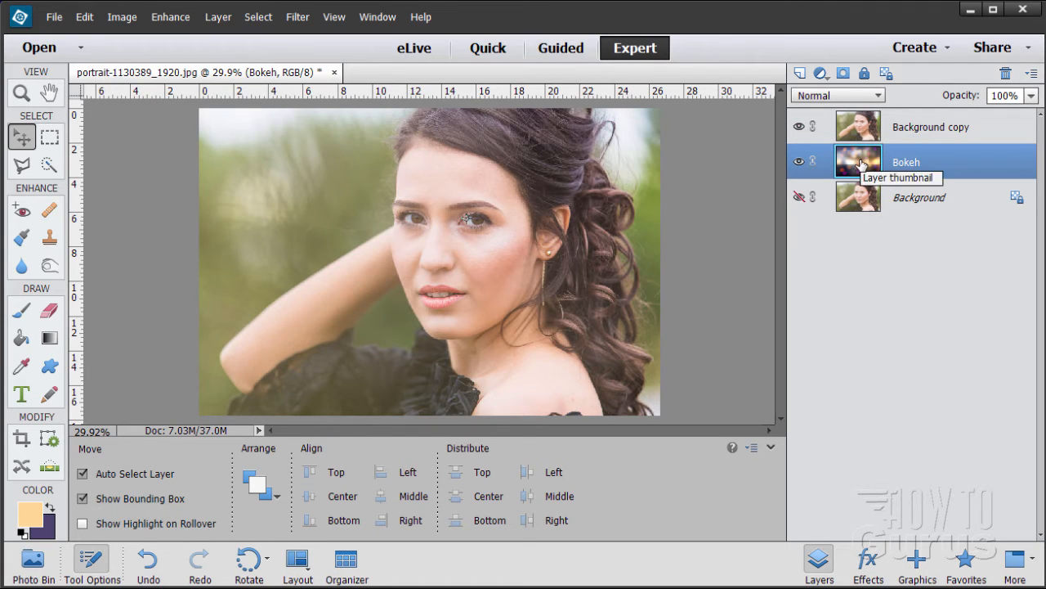
pyautogui.click(866, 138)
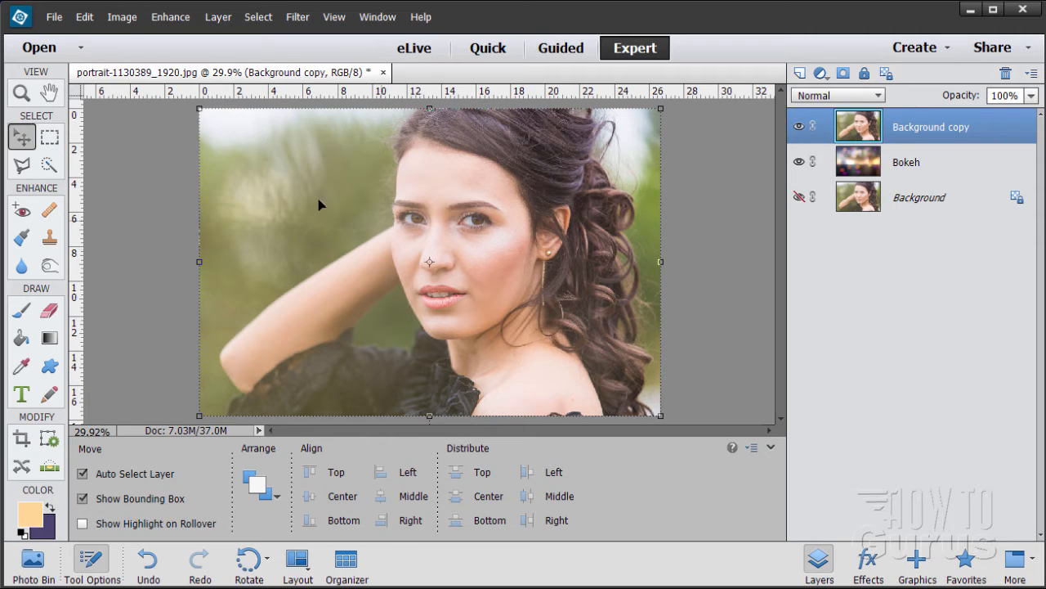
# Step: Zoom the portrait to 33.3% and float its document in a separate, enlarged window with empty space around the photo
pyautogui.click(22, 95)
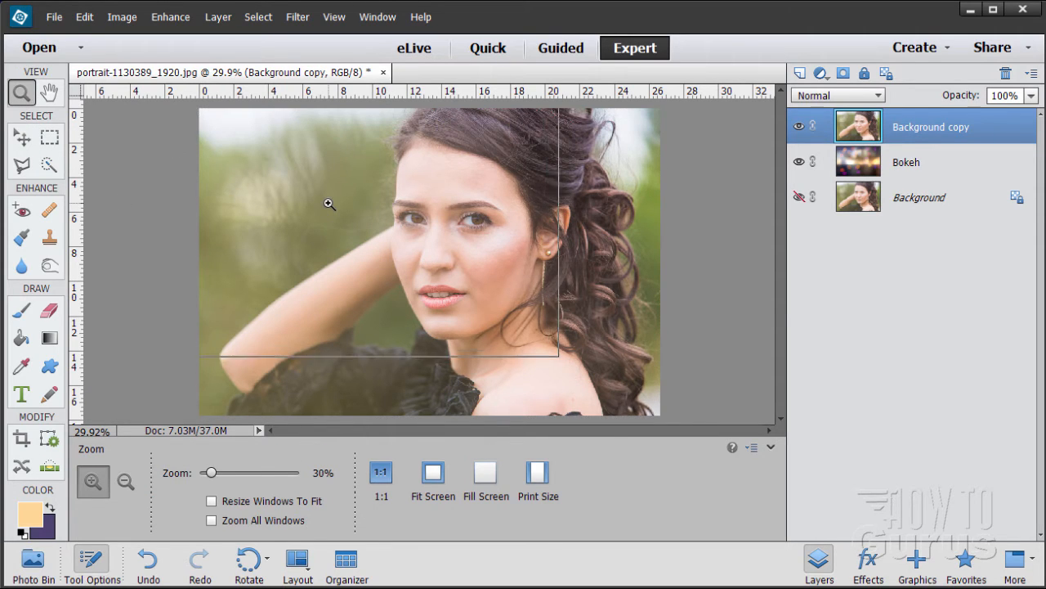
pyautogui.click(324, 204)
pyautogui.moveTo(237, 86); pyautogui.dragTo(408, 28)
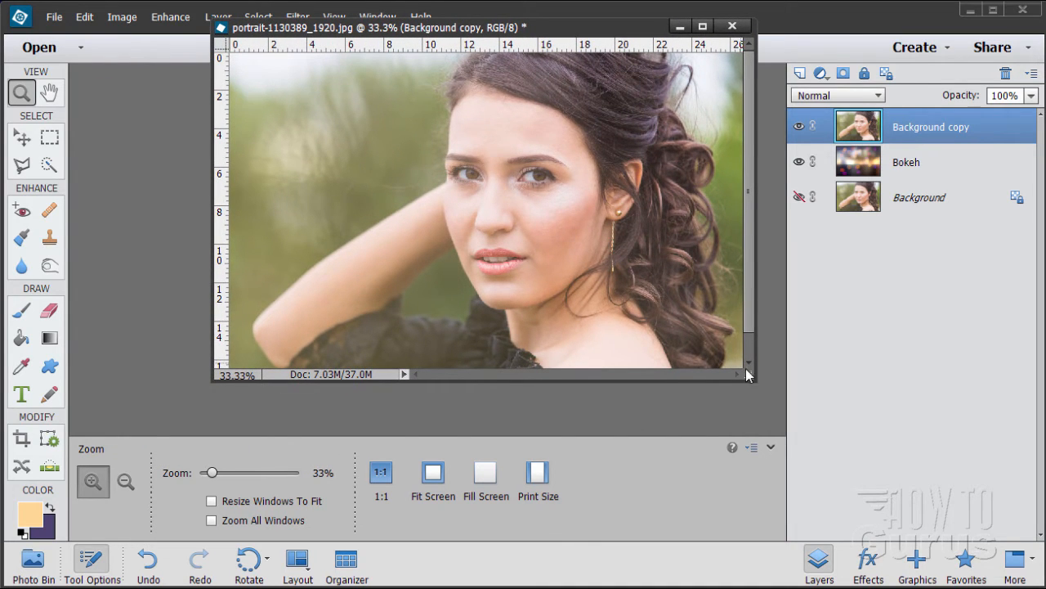
pyautogui.moveTo(761, 398); pyautogui.dragTo(927, 587)
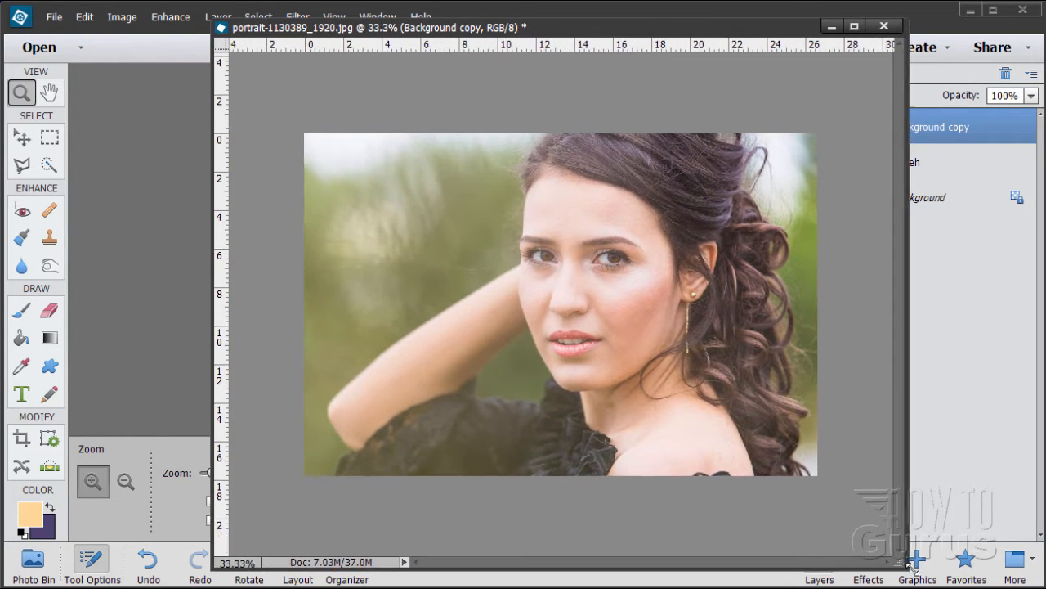
pyautogui.moveTo(564, 33); pyautogui.dragTo(616, 34)
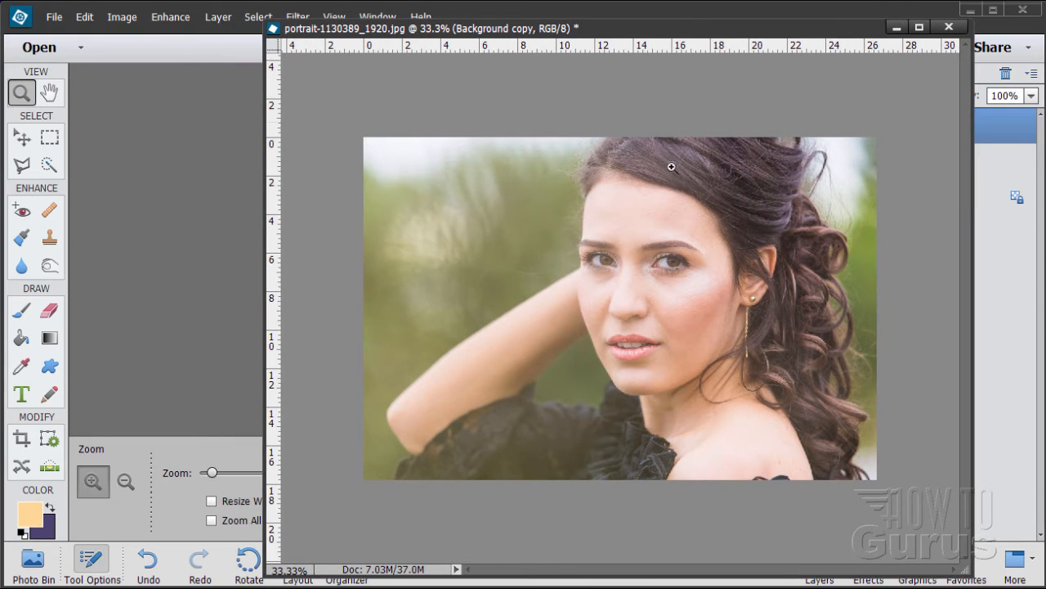
# Step: Check the floating document and window docking options in the General preferences, and return to the Zoom tool
pyautogui.click(85, 17)
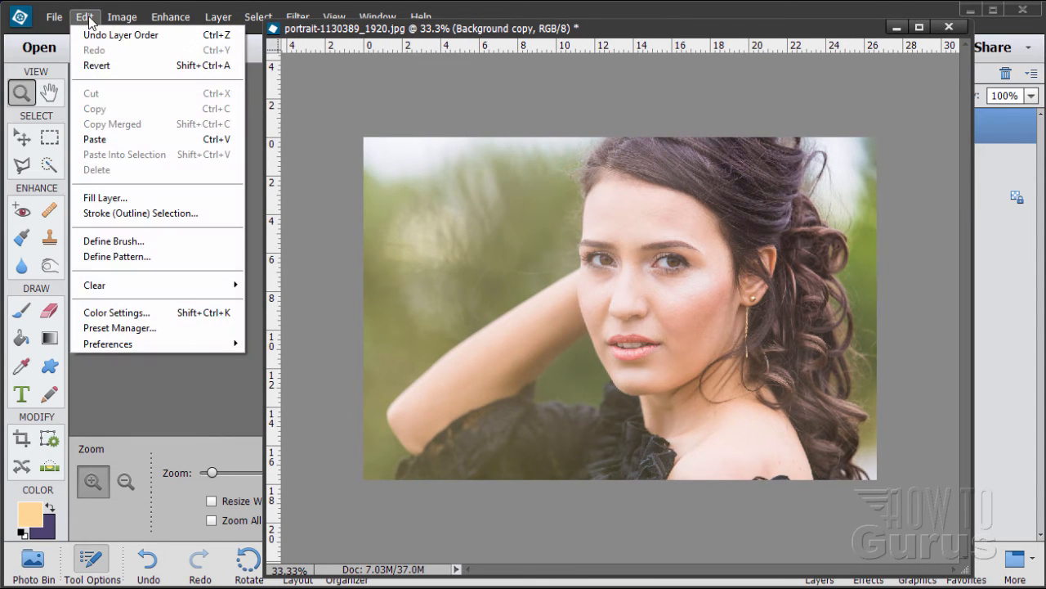
pyautogui.moveTo(133, 348)
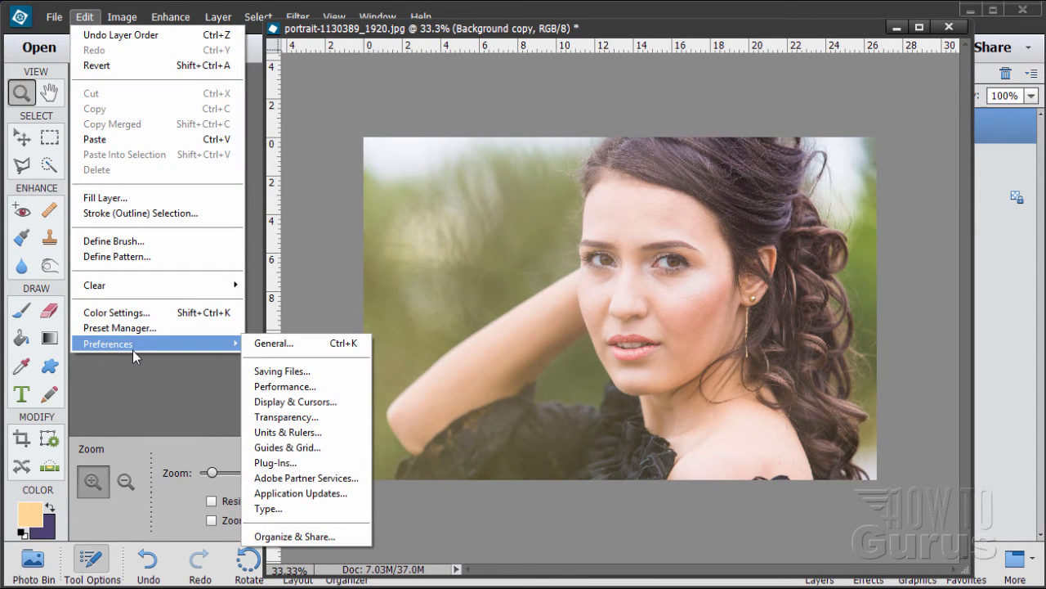
pyautogui.click(262, 344)
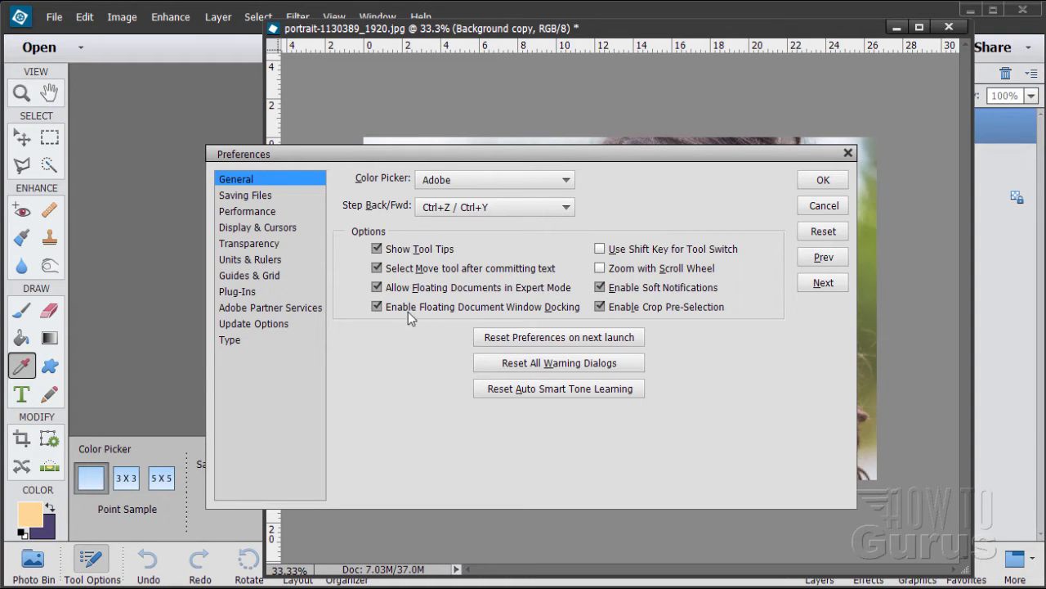
pyautogui.click(819, 179)
pyautogui.press('z')
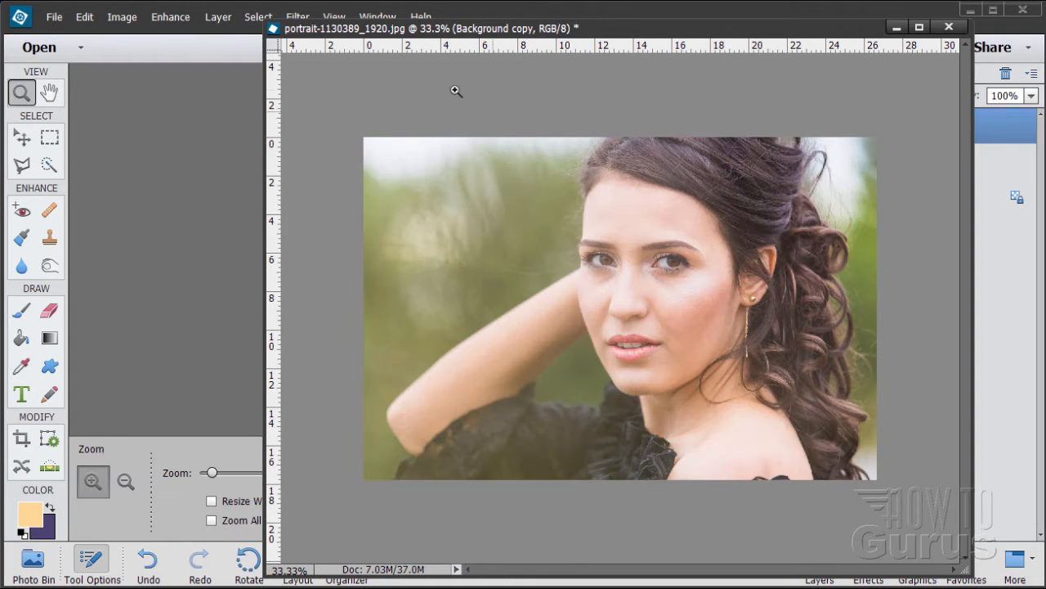
# Step: Dock the portrait window and float it again, zooming in to 50% and back out to 33.3%
pyautogui.moveTo(384, 37); pyautogui.dragTo(308, 114)
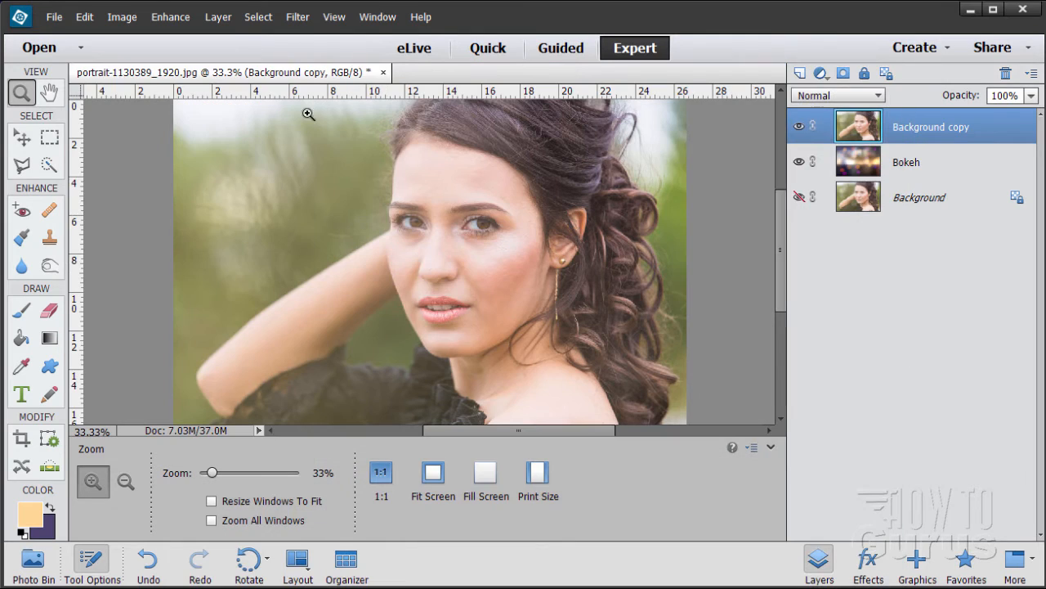
pyautogui.moveTo(219, 78); pyautogui.dragTo(429, 24)
pyautogui.click(612, 283)
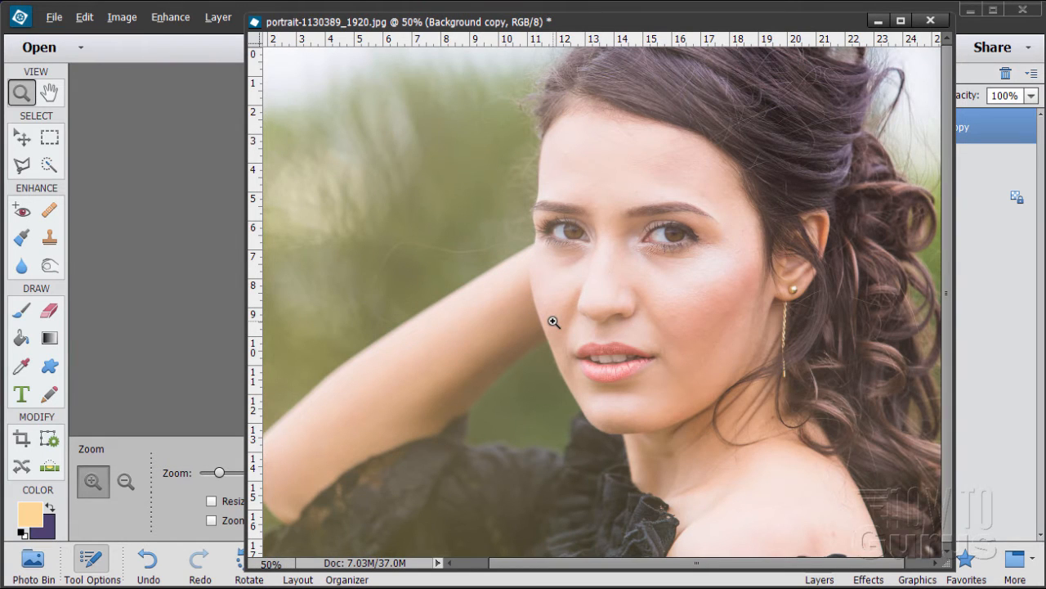
pyautogui.keyDown('alt'); pyautogui.click(553, 322); pyautogui.keyUp('alt')
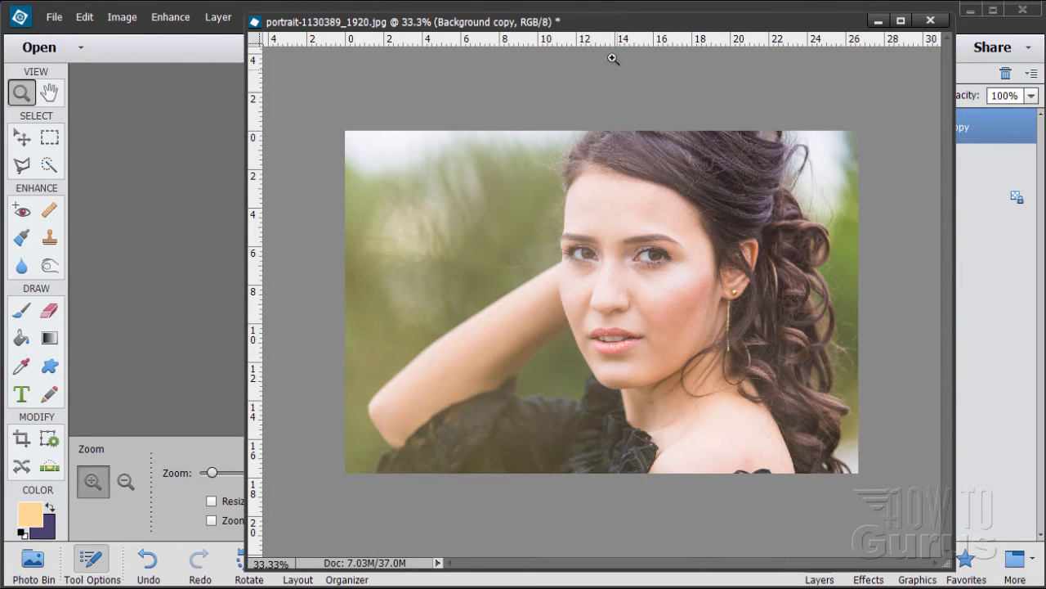
pyautogui.moveTo(604, 29); pyautogui.dragTo(502, 28)
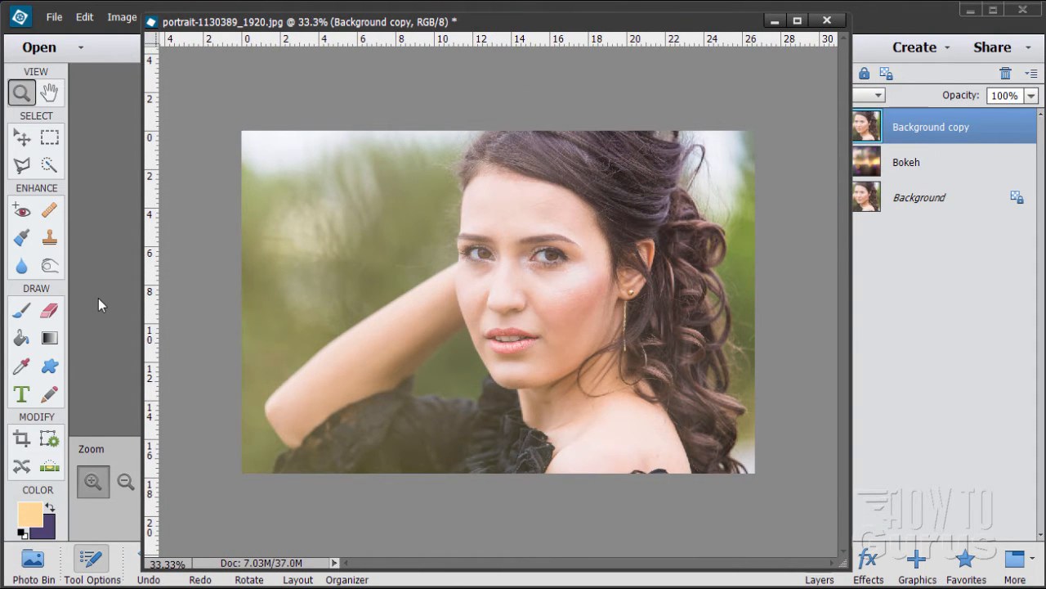
# Step: Select the woman's raised arm and black sleeve on the Background copy layer with the Quick Selection tool
pyautogui.click(49, 164)
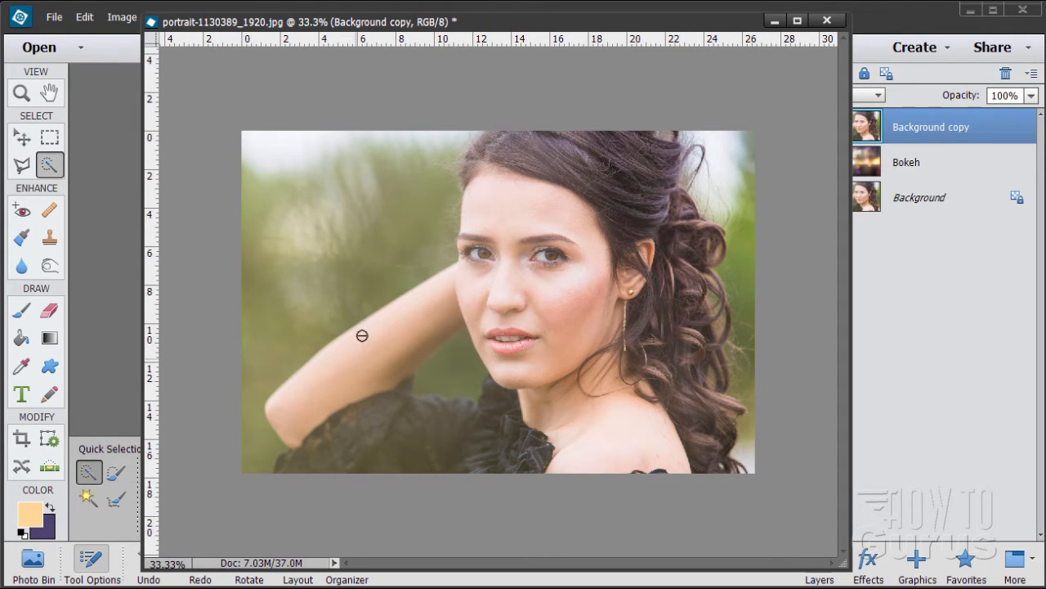
pyautogui.moveTo(472, 33); pyautogui.dragTo(521, 31)
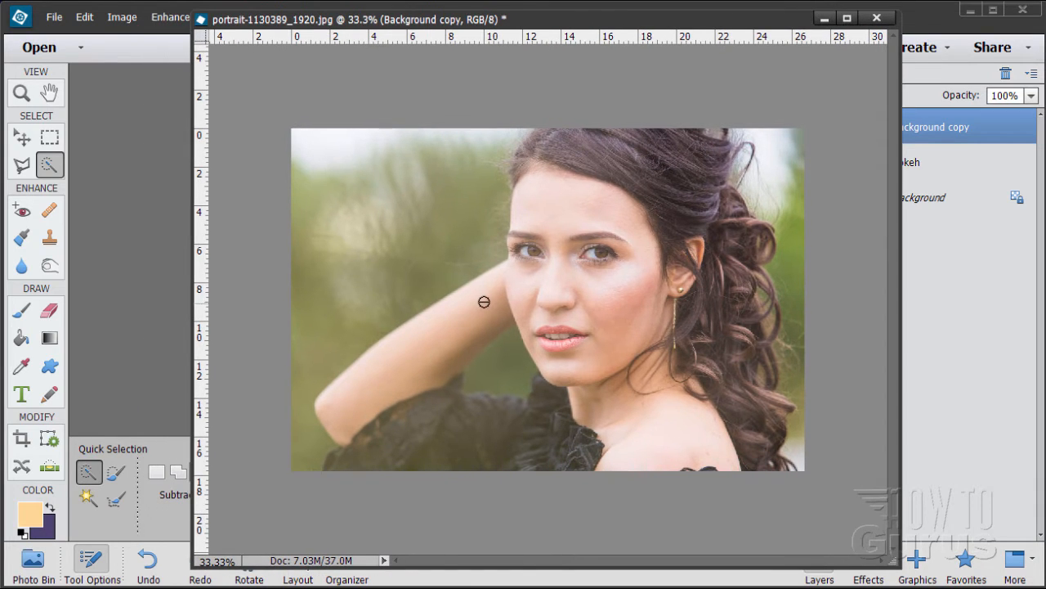
pyautogui.moveTo(475, 295); pyautogui.dragTo(378, 363)
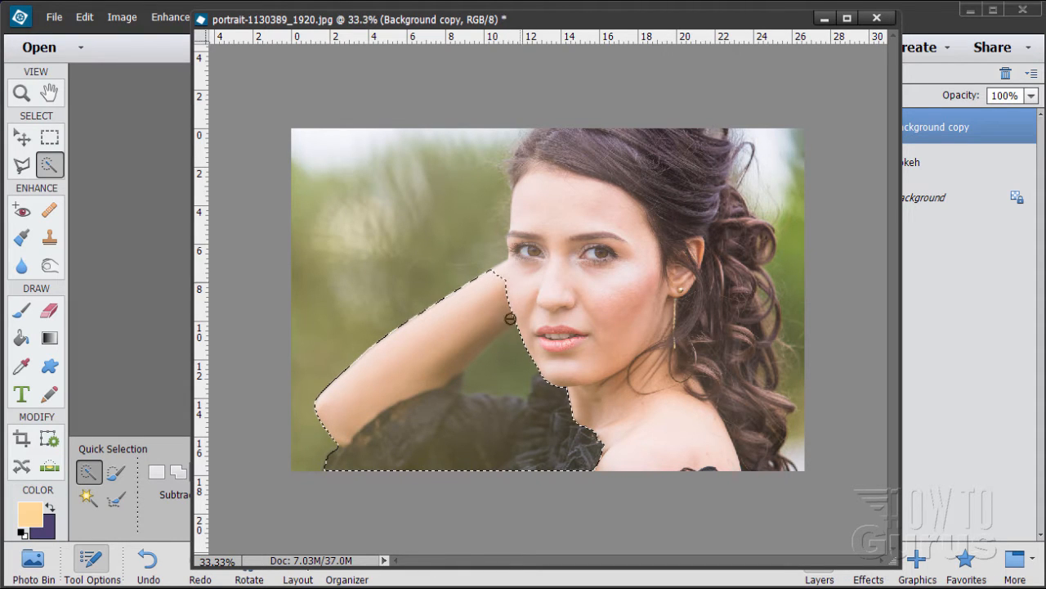
# Step: Set Quick Selection to Add and extend the selection over the woman's face, hair, curls, neck and shoulder
pyautogui.moveTo(339, 20); pyautogui.dragTo(466, 20)
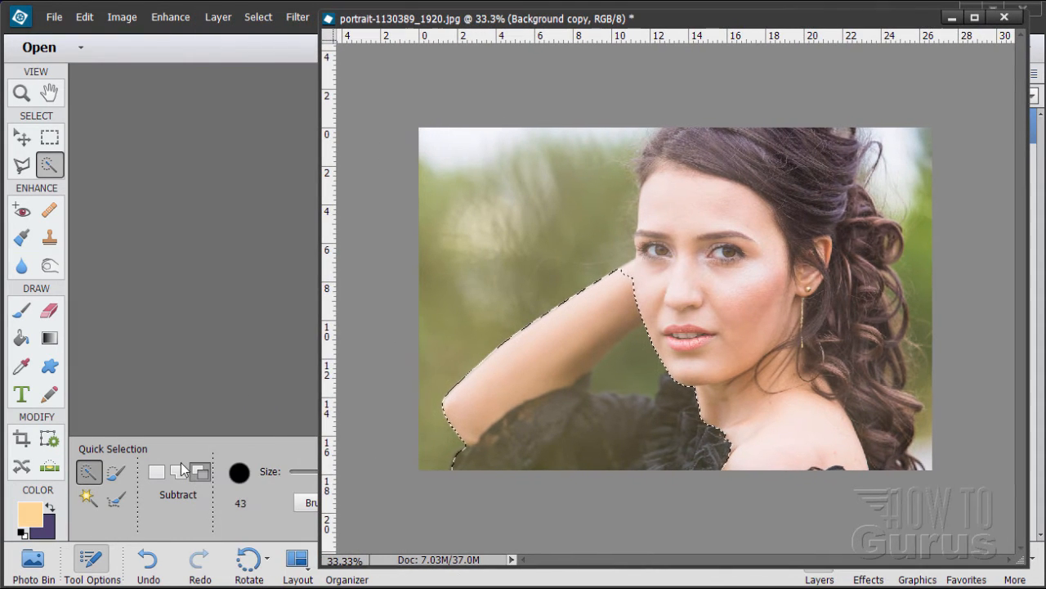
pyautogui.click(181, 471)
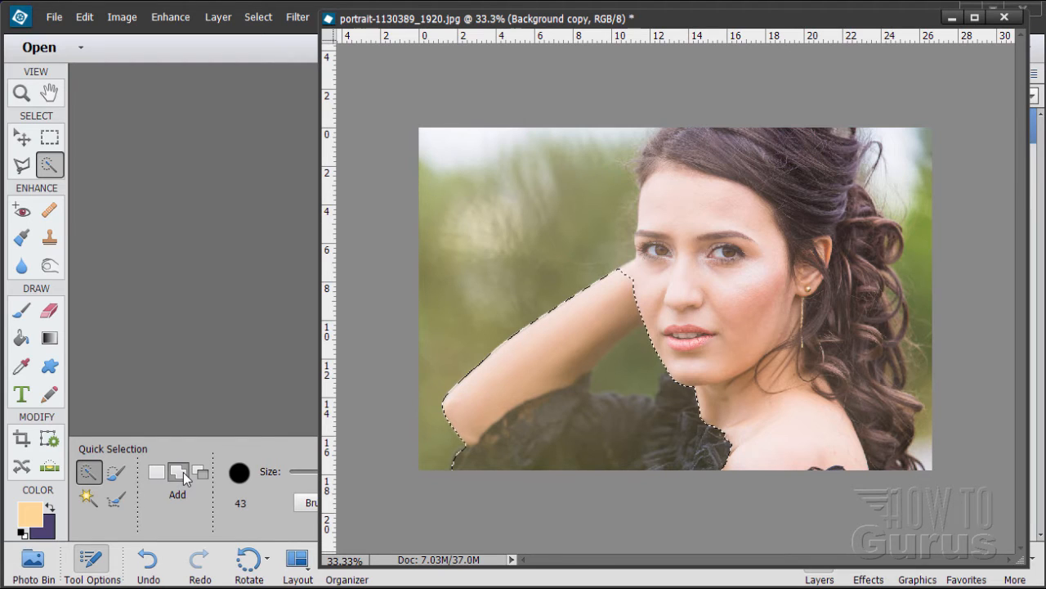
pyautogui.moveTo(582, 23); pyautogui.dragTo(351, 27)
pyautogui.moveTo(468, 206)
pyautogui.mouseDown()
pyautogui.moveTo(444, 280)
pyautogui.moveTo(480, 288)
pyautogui.moveTo(498, 265)
pyautogui.moveTo(490, 244)
pyautogui.moveTo(477, 267)
pyautogui.mouseUp()
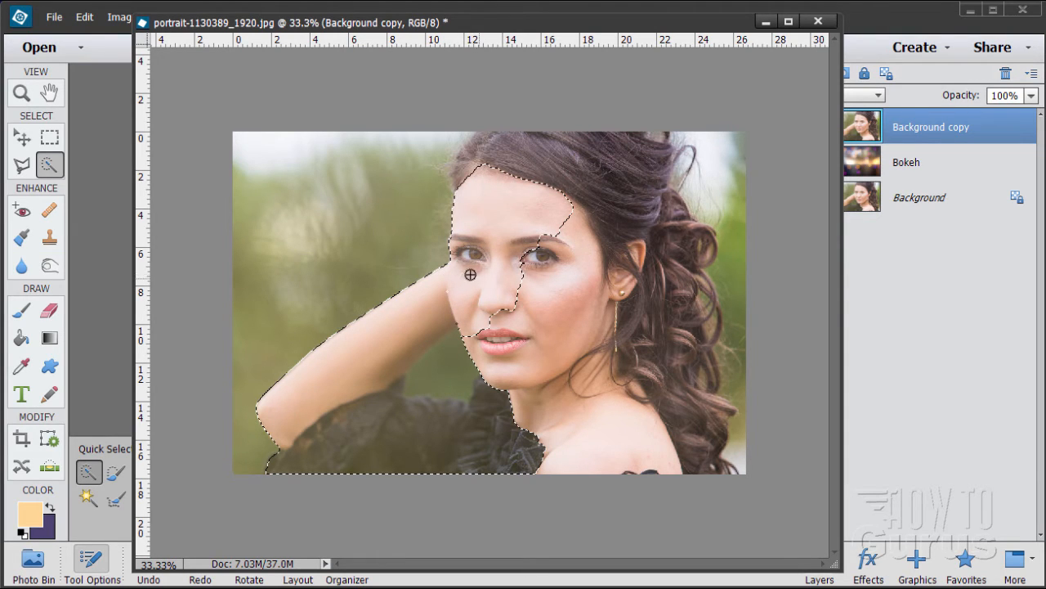
pyautogui.moveTo(465, 196)
pyautogui.mouseDown()
pyautogui.moveTo(470, 157)
pyautogui.moveTo(549, 140)
pyautogui.moveTo(592, 141)
pyautogui.moveTo(647, 166)
pyautogui.mouseUp()
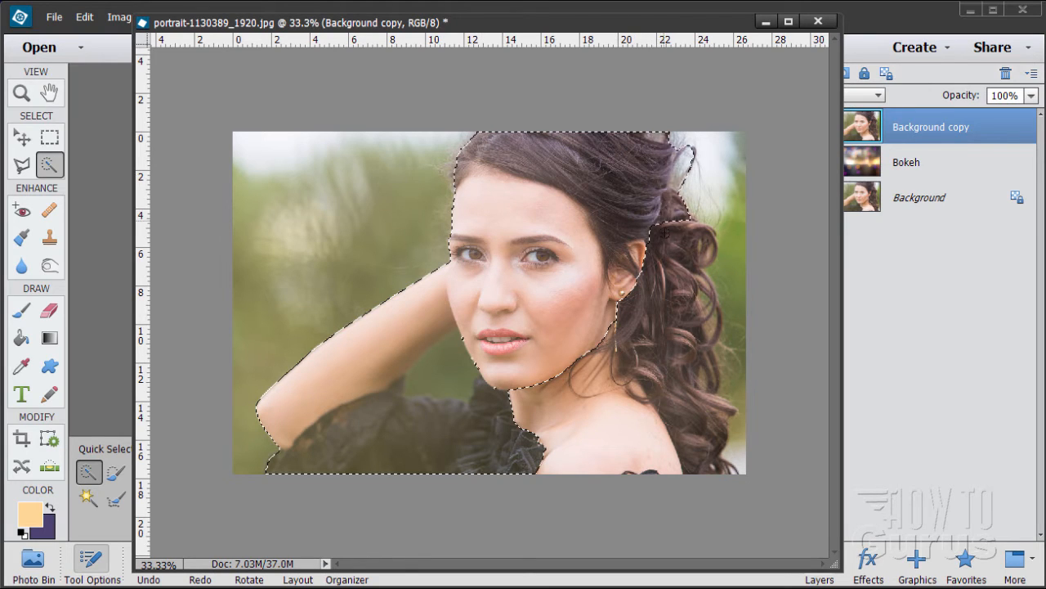
pyautogui.moveTo(666, 233); pyautogui.dragTo(631, 421)
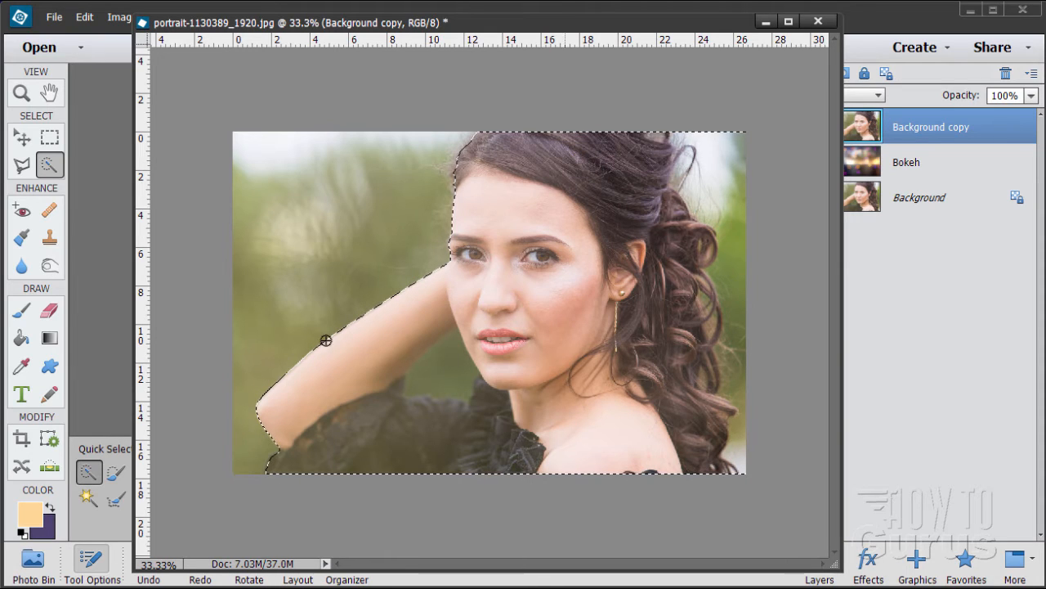
# Step: Set Quick Selection to Subtract and remove the green gap between the arm, chin and sleeve from the selection
pyautogui.moveTo(133, 318); pyautogui.dragTo(286, 316)
pyautogui.moveTo(603, 567); pyautogui.dragTo(596, 420)
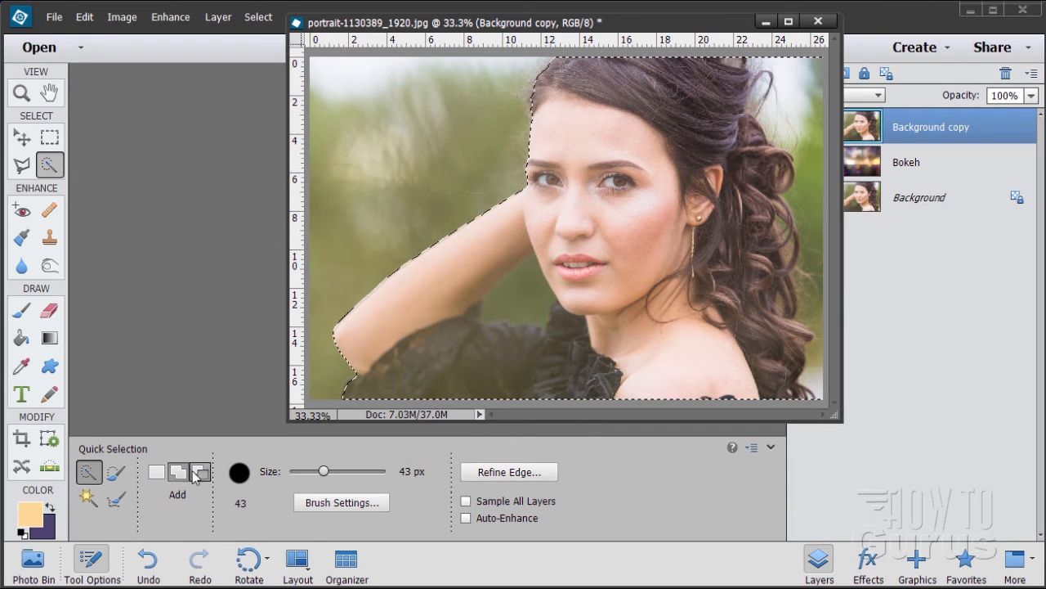
pyautogui.click(200, 473)
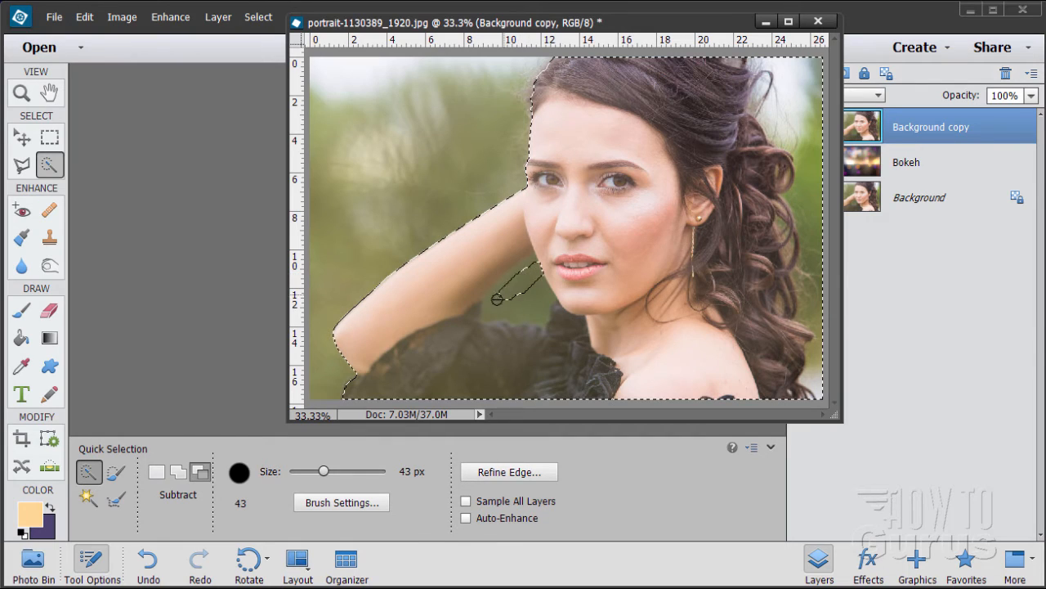
pyautogui.moveTo(498, 300); pyautogui.dragTo(486, 316)
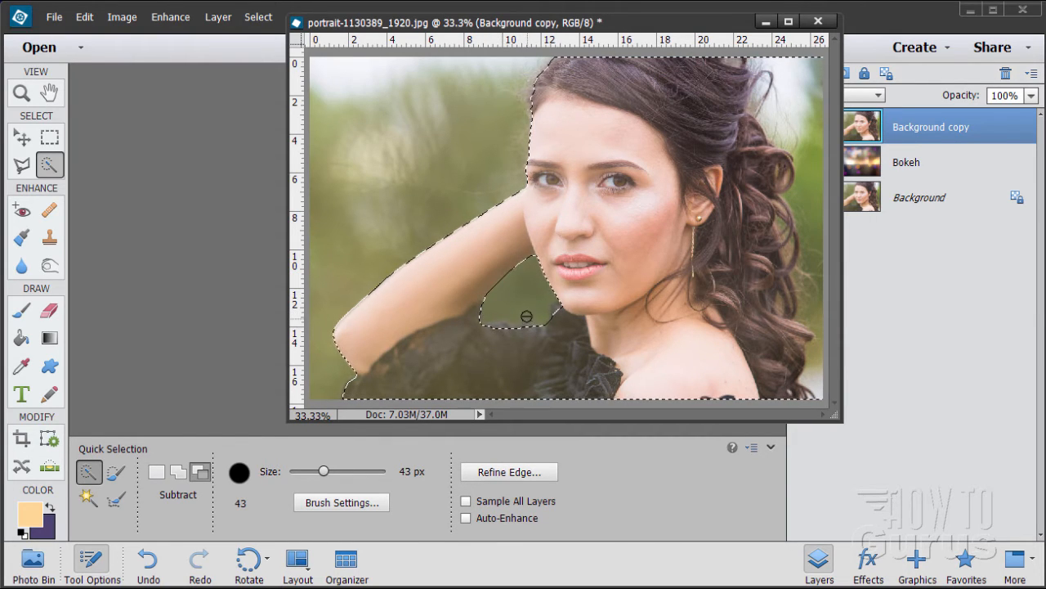
# Step: Subtract the background beside the woman's updo and curls, along the photo's right edge, from the selection
pyautogui.moveTo(689, 24); pyautogui.dragTo(563, 32)
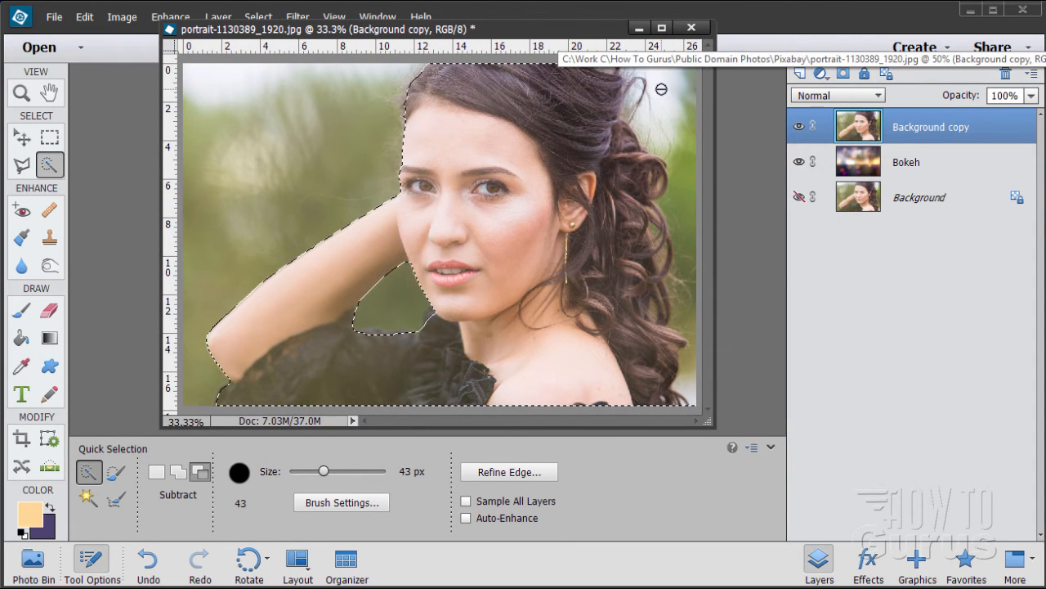
pyautogui.moveTo(661, 86); pyautogui.dragTo(670, 96)
pyautogui.moveTo(687, 172); pyautogui.dragTo(690, 276)
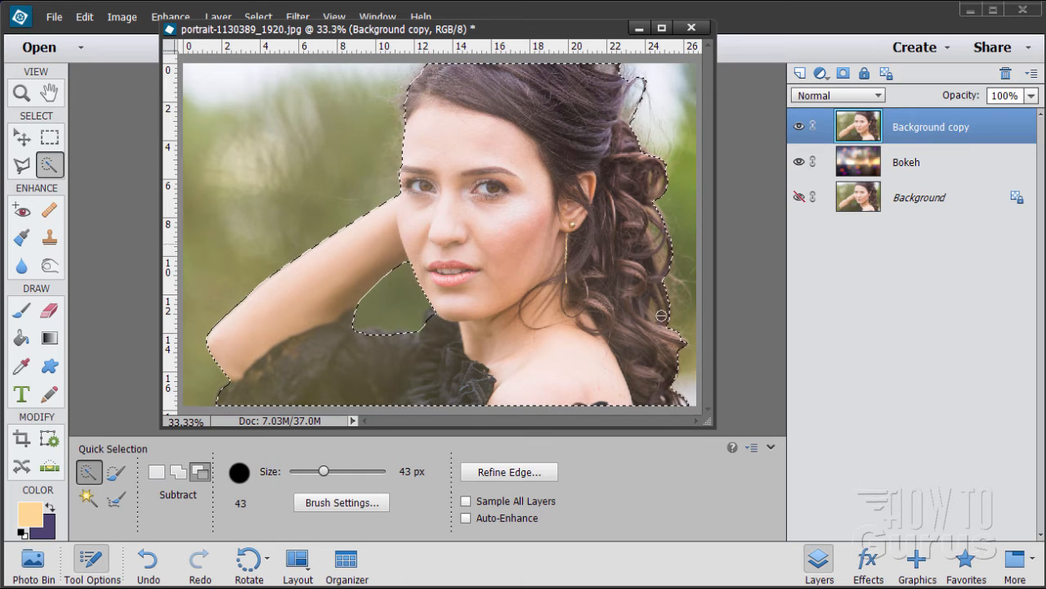
# Step: Enlarge the floating portrait window to show the whole photo and open Refine Edge for the woman's selection
pyautogui.moveTo(720, 433); pyautogui.dragTo(919, 577)
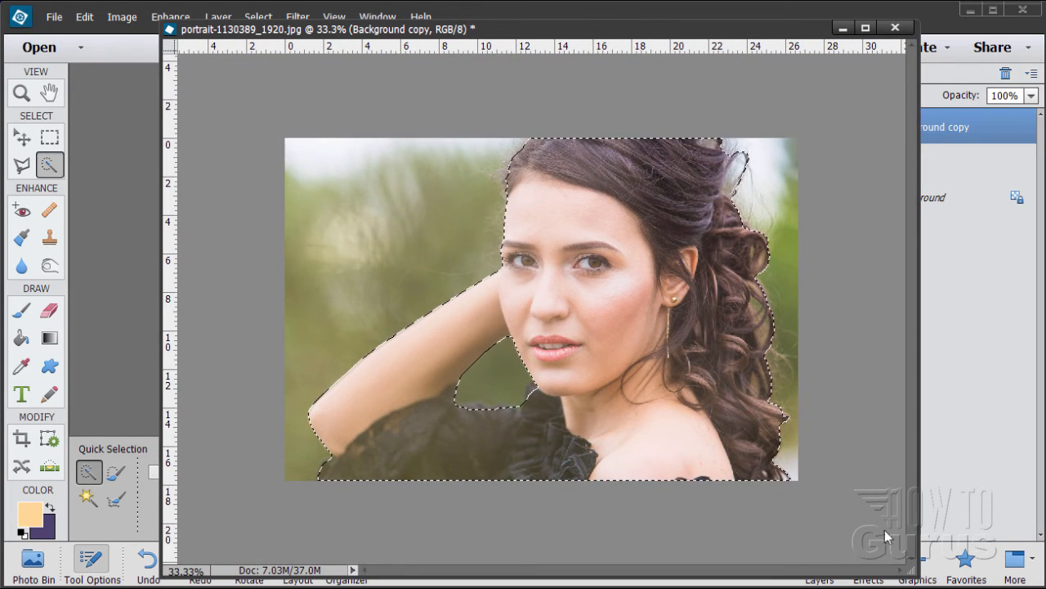
pyautogui.moveTo(582, 29); pyautogui.dragTo(603, 33)
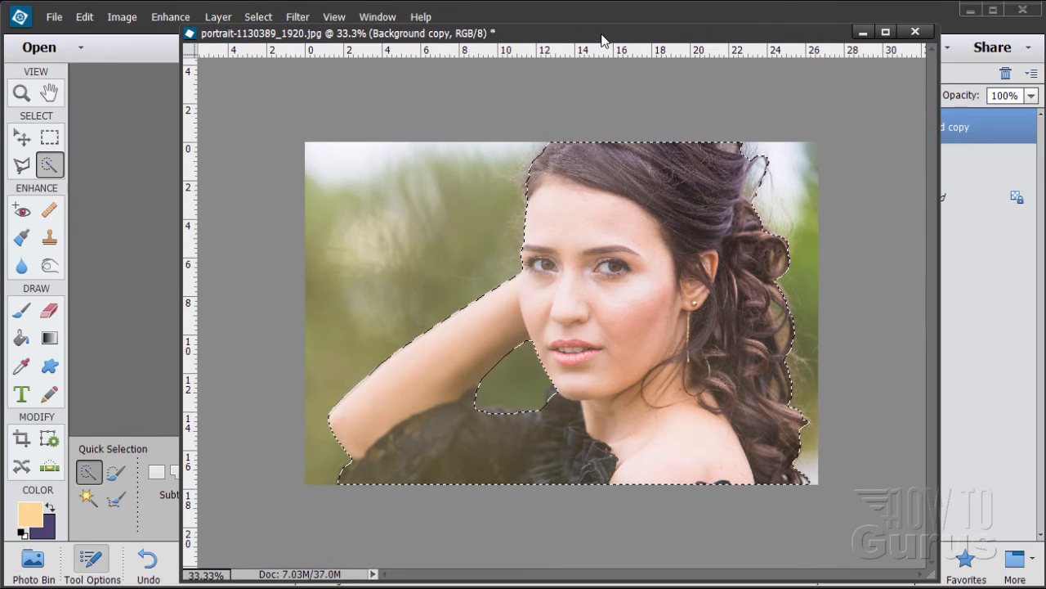
pyautogui.click(257, 17)
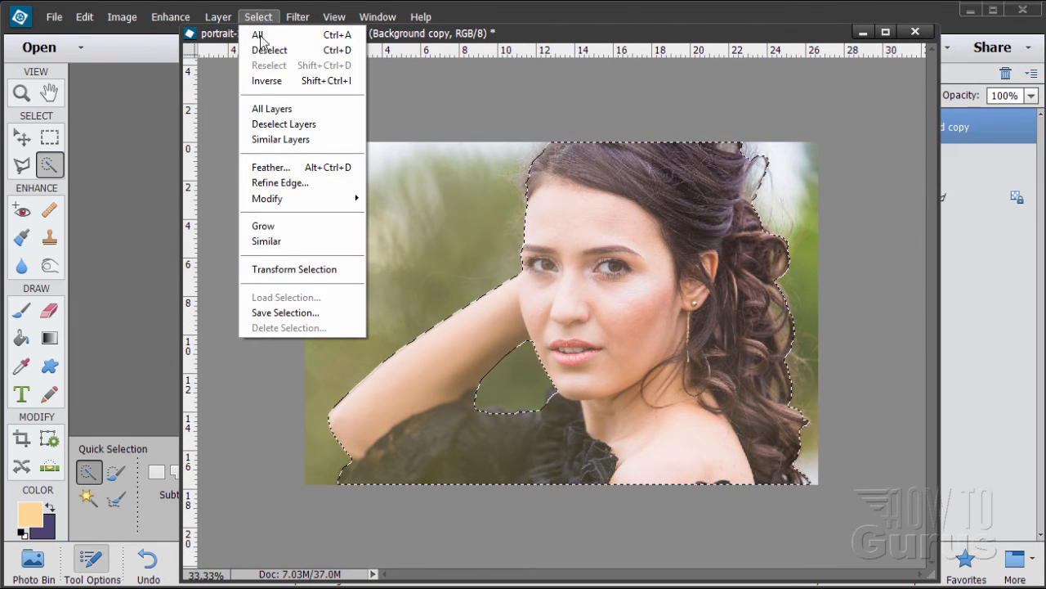
pyautogui.click(280, 185)
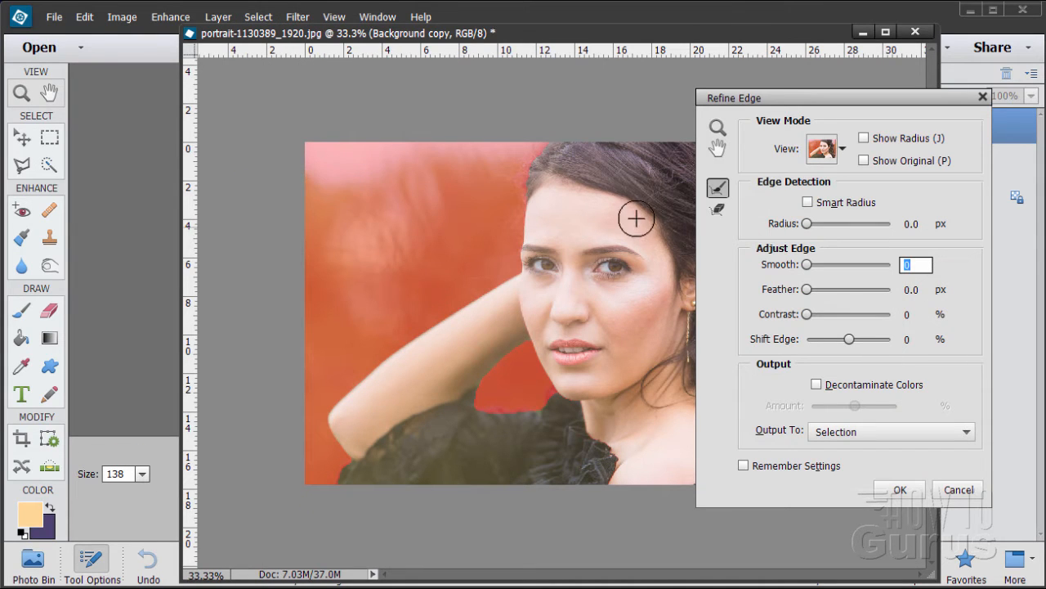
# Step: Refine the selection edge along the woman's forehead hairline and updo and down the outer curls to the shoulder
pyautogui.moveTo(638, 38); pyautogui.dragTo(621, 40)
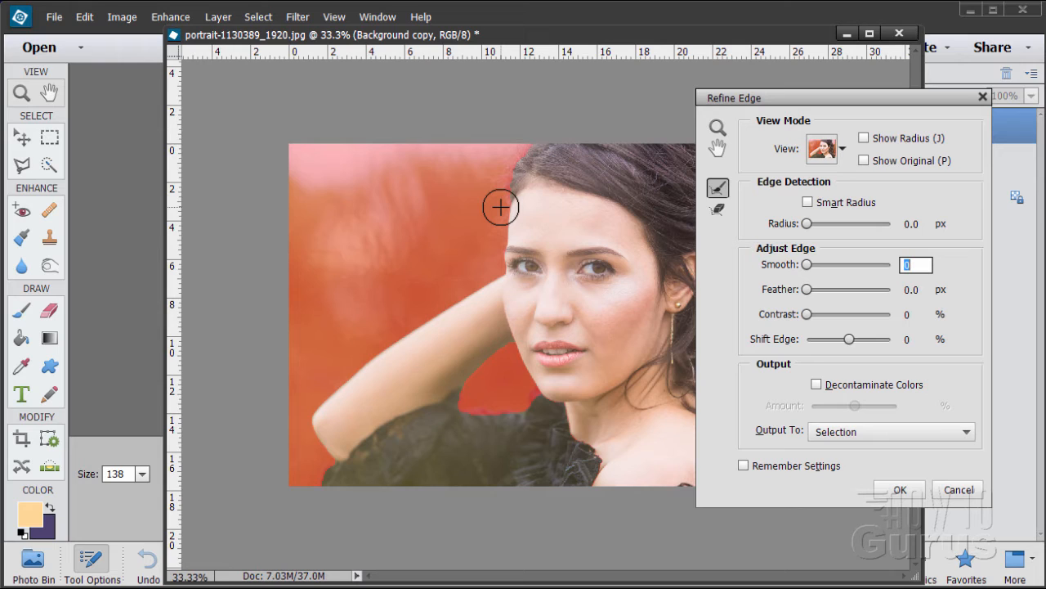
pyautogui.moveTo(500, 207)
pyautogui.mouseDown()
pyautogui.moveTo(500, 173)
pyautogui.moveTo(538, 131)
pyautogui.mouseUp()
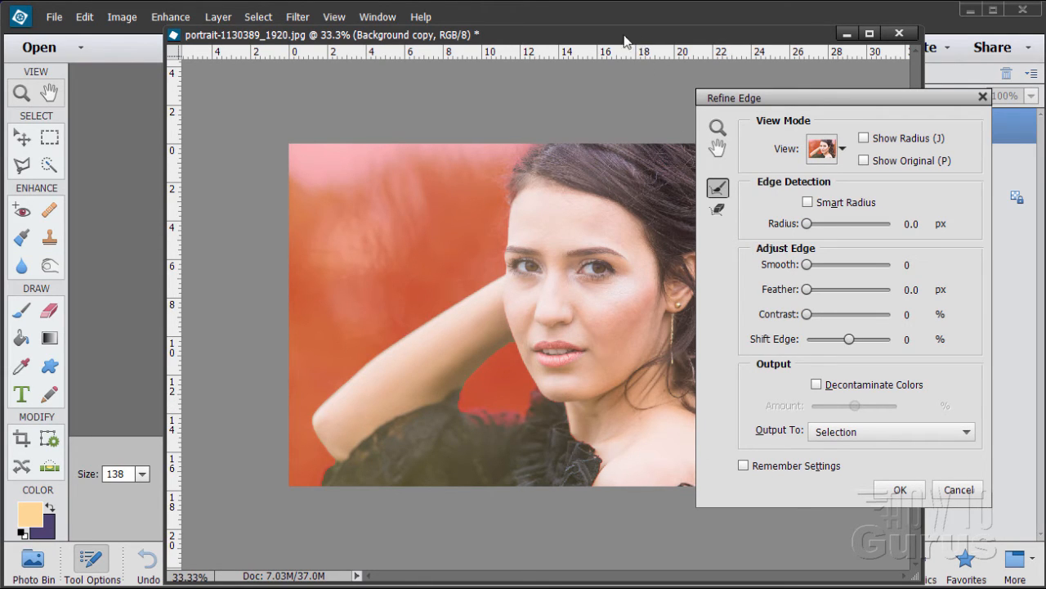
pyautogui.moveTo(626, 41); pyautogui.dragTo(415, 38)
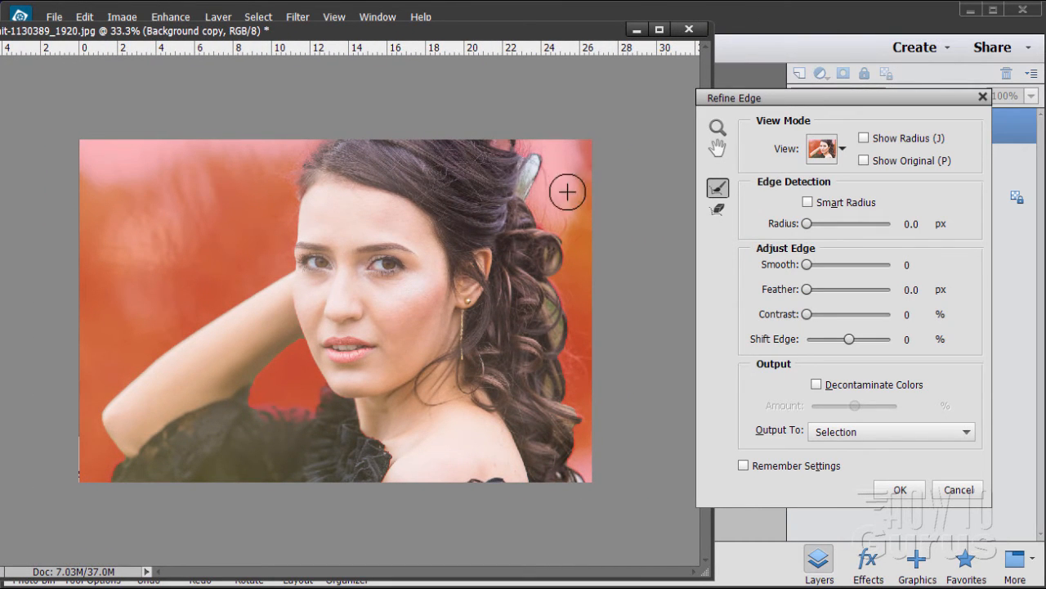
pyautogui.moveTo(567, 192)
pyautogui.mouseDown()
pyautogui.moveTo(536, 166)
pyautogui.moveTo(528, 183)
pyautogui.moveTo(552, 235)
pyautogui.moveTo(563, 326)
pyautogui.moveTo(555, 383)
pyautogui.moveTo(577, 407)
pyautogui.moveTo(579, 482)
pyautogui.moveTo(650, 467)
pyautogui.mouseUp()
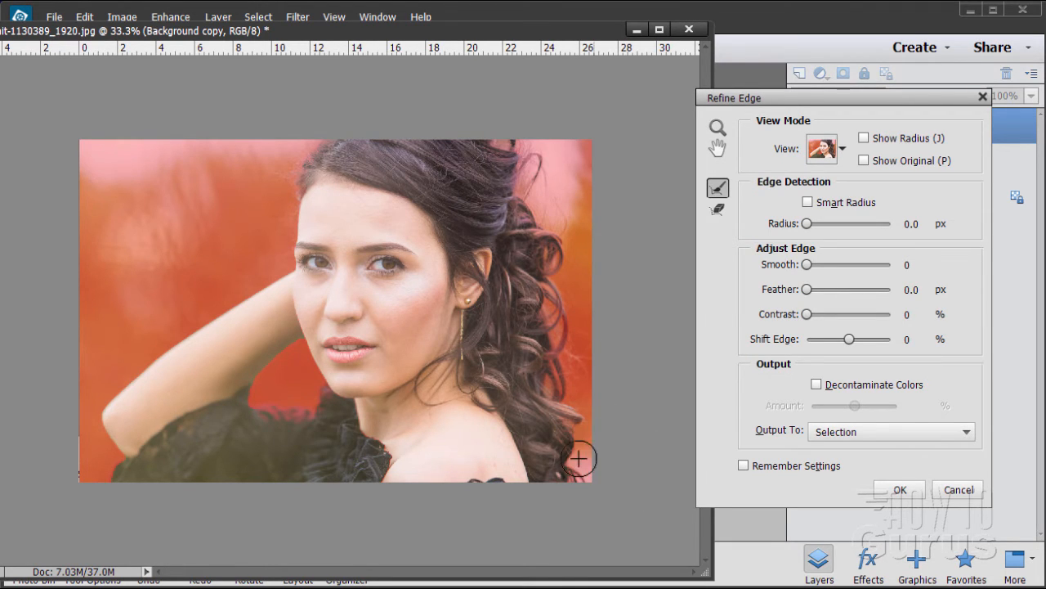
pyautogui.moveTo(427, 36); pyautogui.dragTo(477, 31)
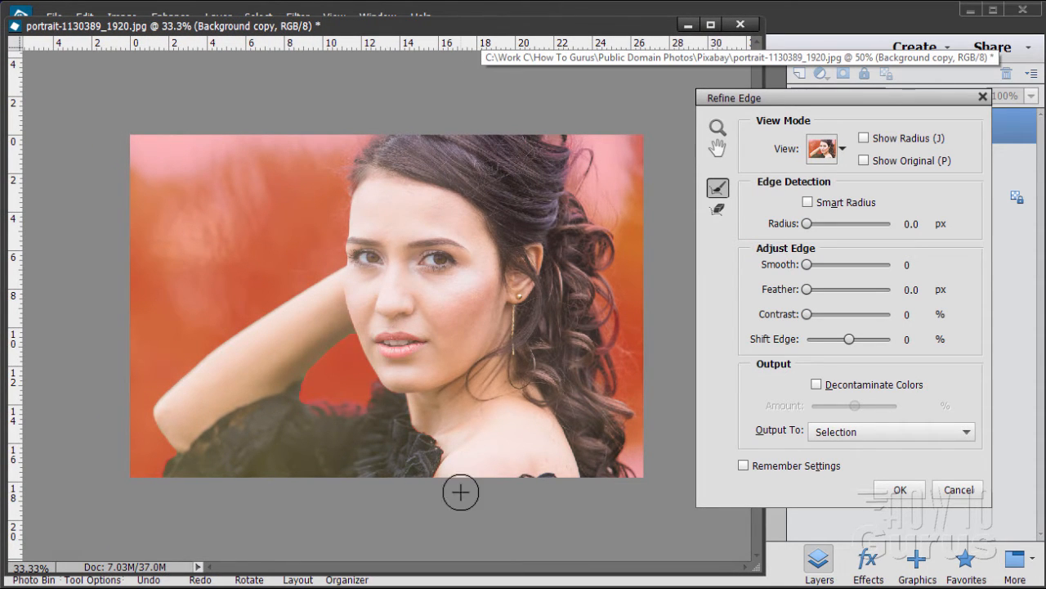
# Step: Output the refined selection as New Layer with Layer Mask and apply Refine Edge
pyautogui.click(830, 433)
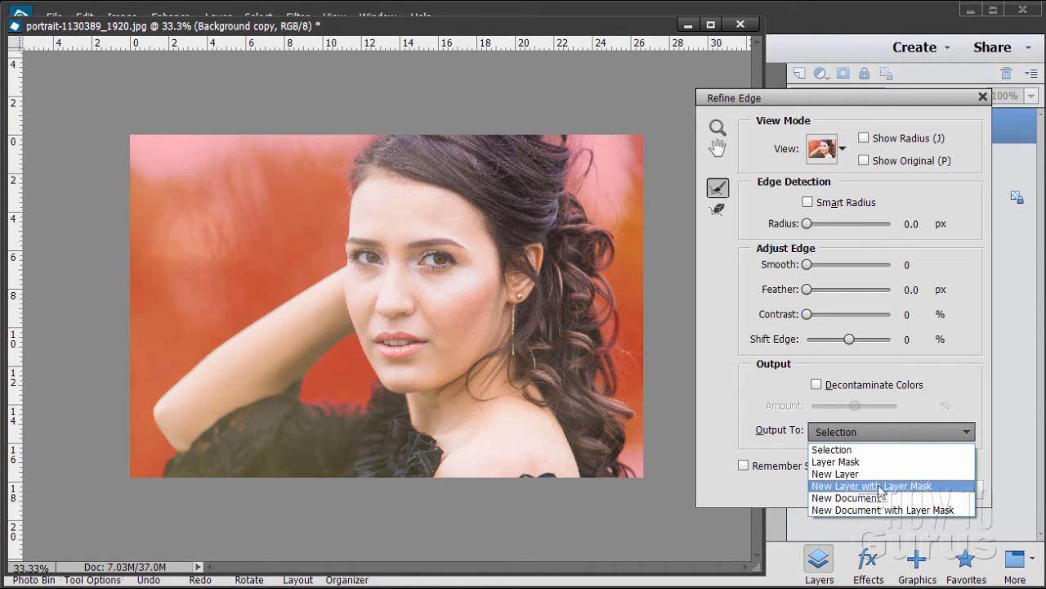
pyautogui.click(863, 487)
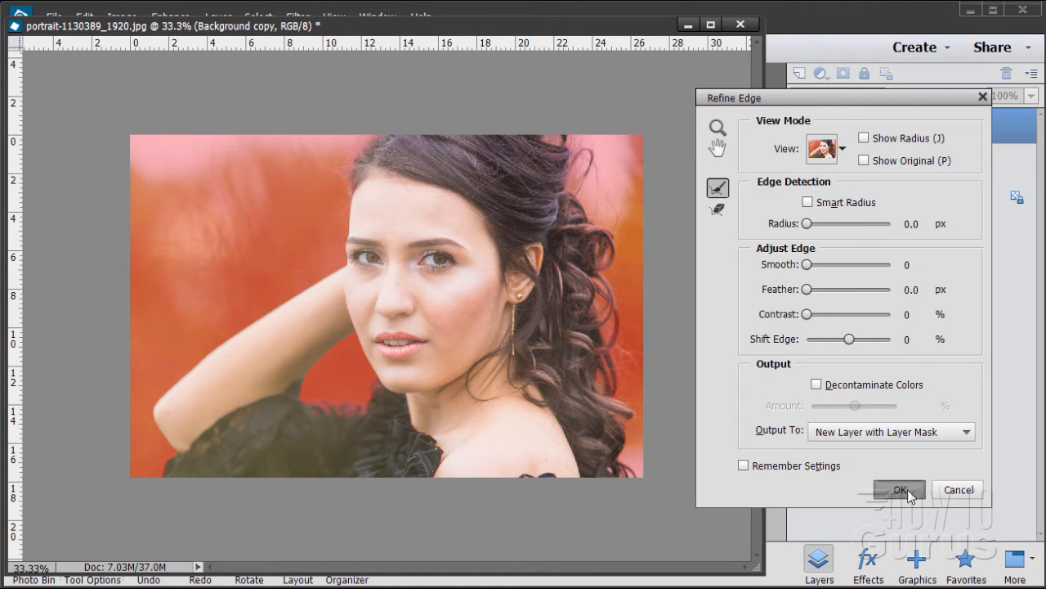
pyautogui.click(898, 489)
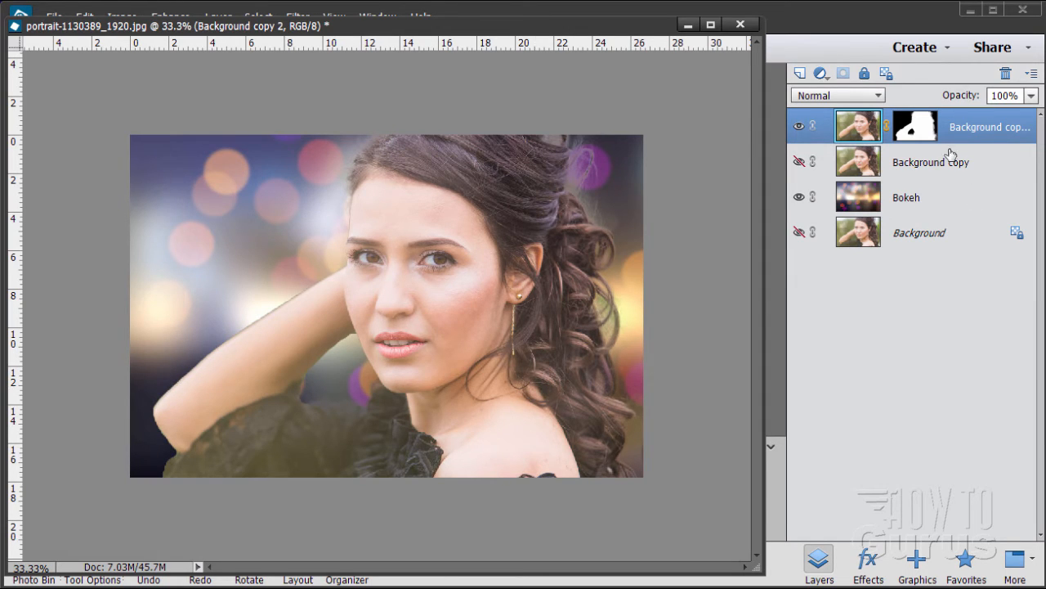
# Step: Target the top layer's mask and shrink the floating portrait window to fit closely around the photo
pyautogui.click(933, 132)
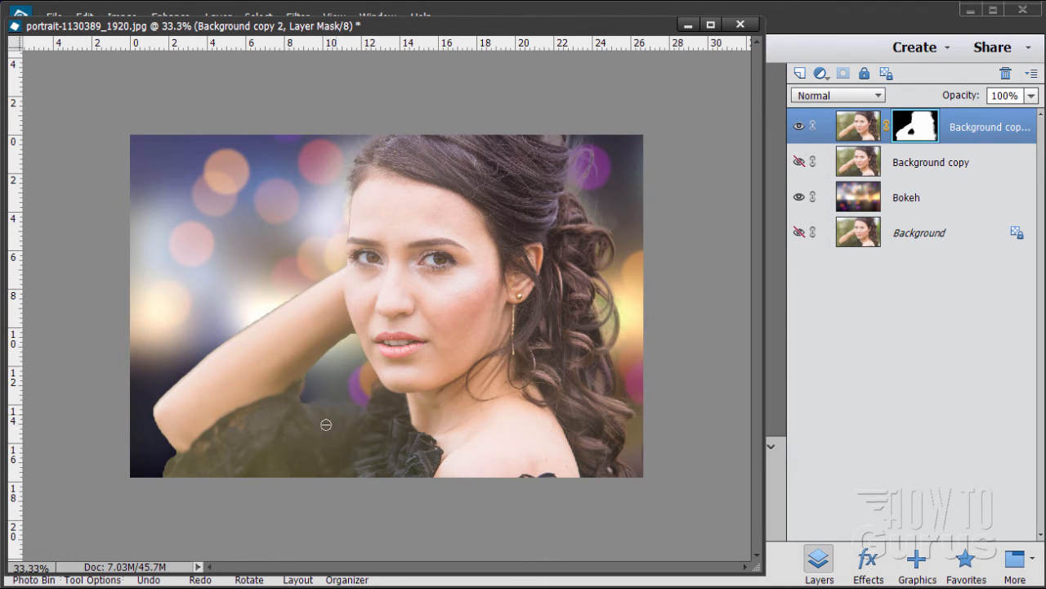
pyautogui.moveTo(429, 25); pyautogui.dragTo(512, 19)
pyautogui.moveTo(834, 561); pyautogui.dragTo(656, 410)
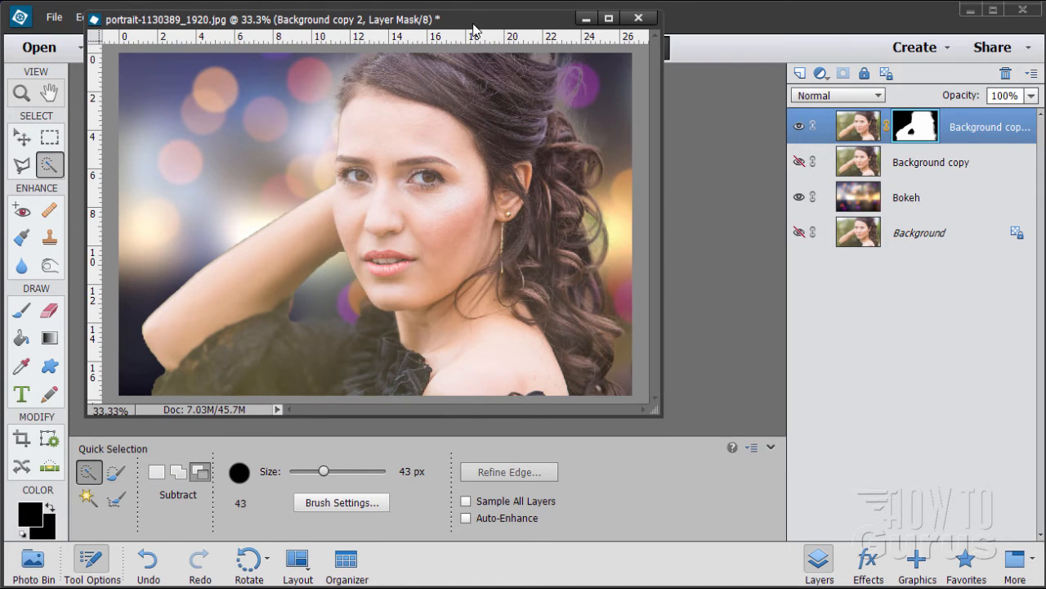
pyautogui.moveTo(473, 29); pyautogui.dragTo(553, 42)
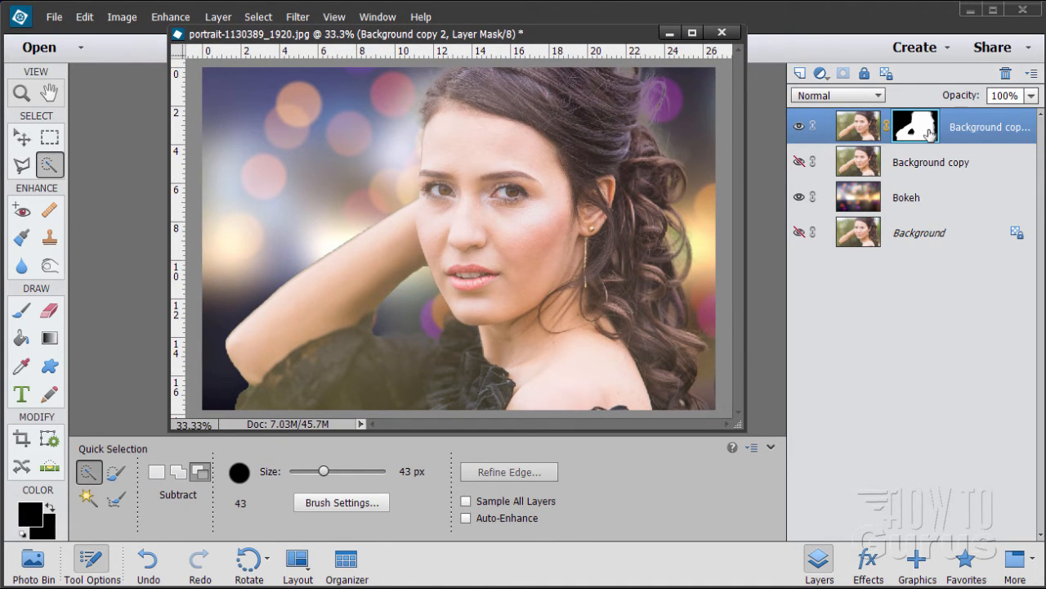
# Step: Paint over the woman's dark sleeve on the layer mask with a soft 83 px Brush in white at 100% opacity
pyautogui.click(22, 534)
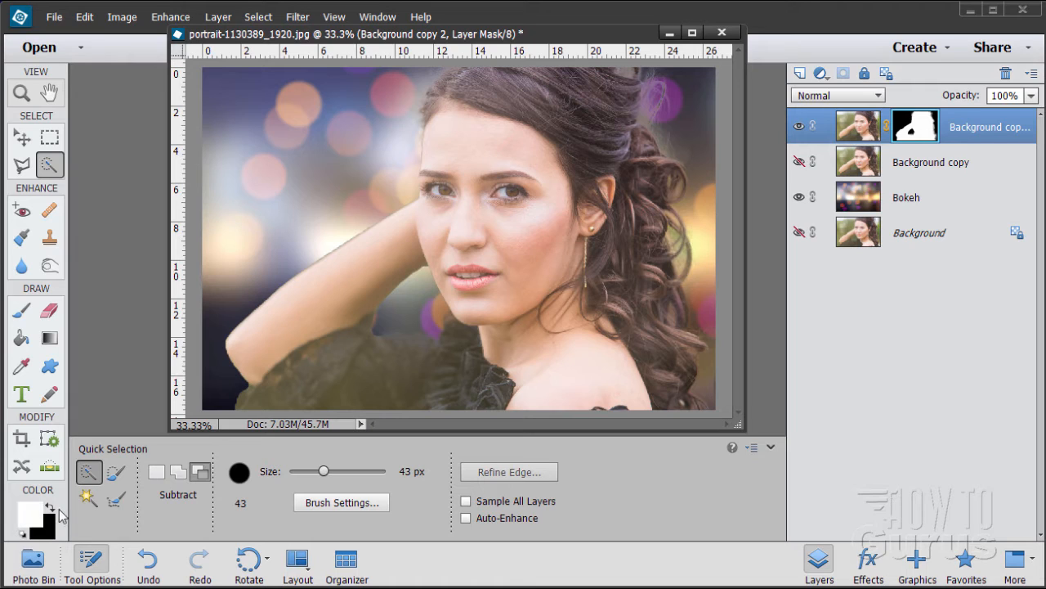
pyautogui.click(49, 508)
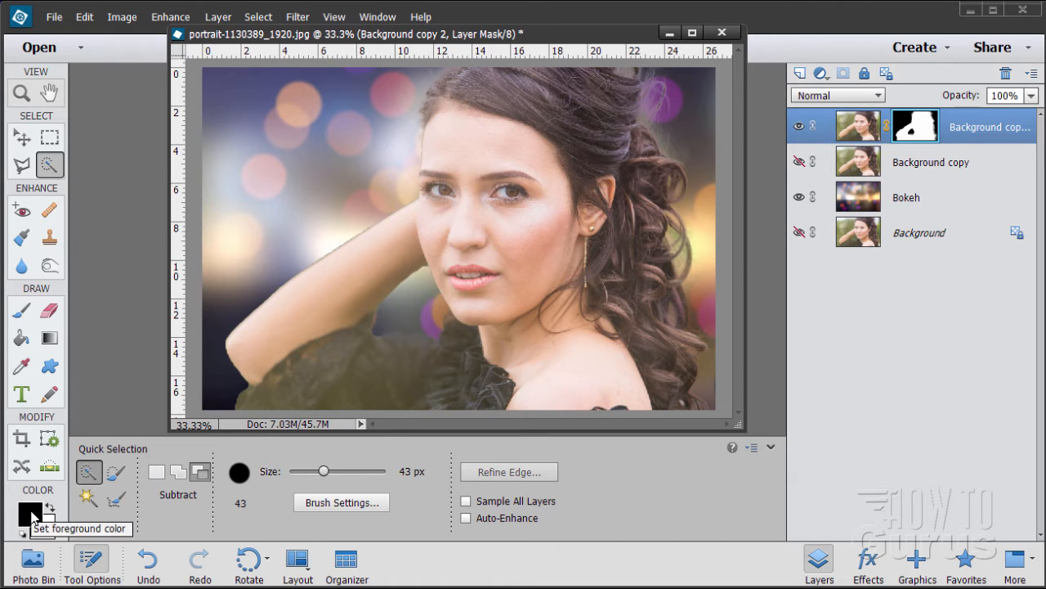
pyautogui.click(21, 309)
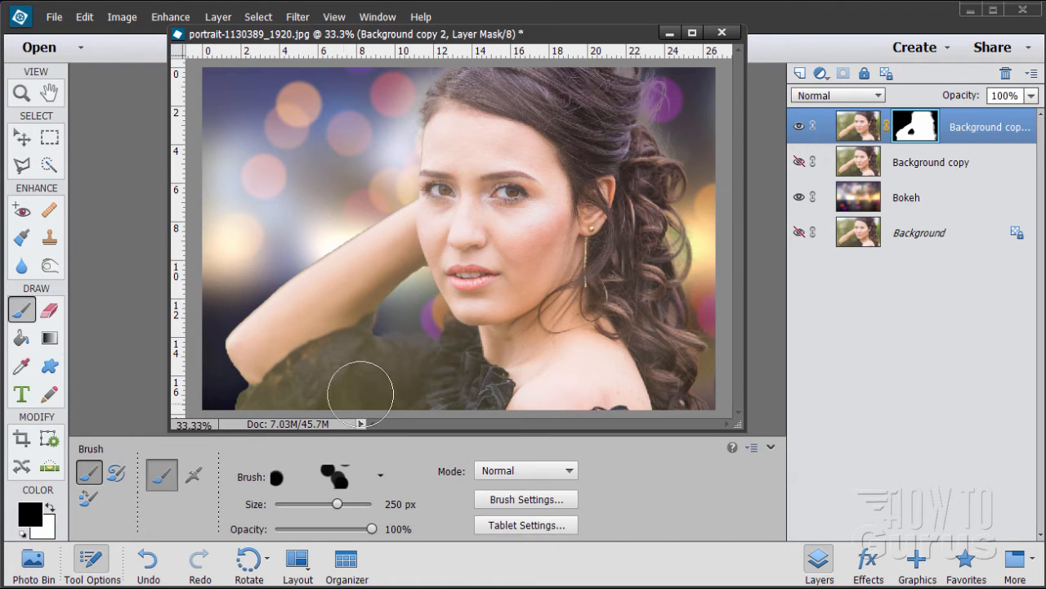
pyautogui.click(380, 475)
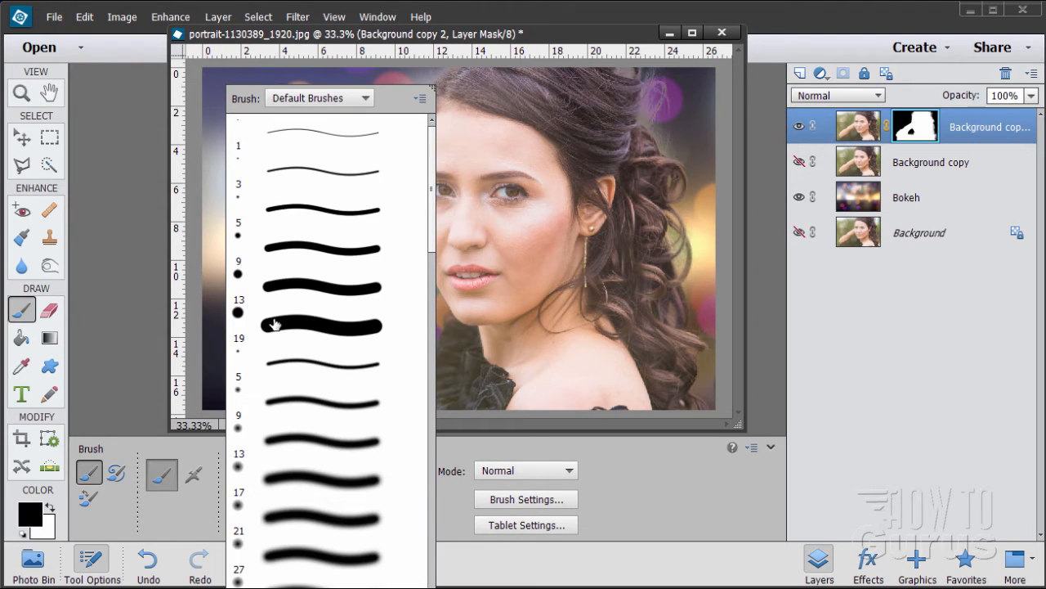
pyautogui.click(292, 556)
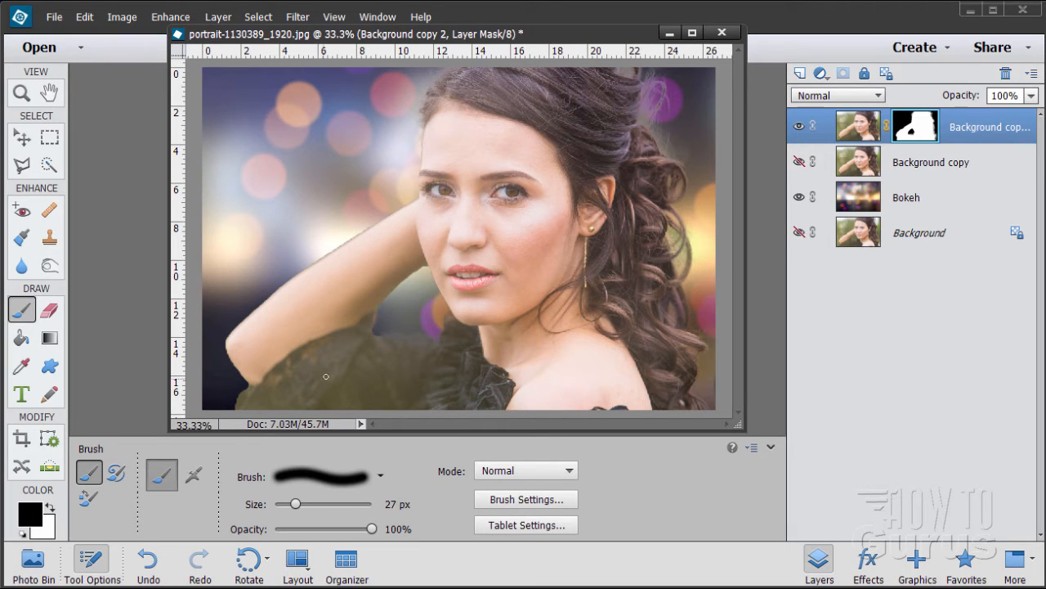
pyautogui.moveTo(295, 504); pyautogui.dragTo(327, 504)
pyautogui.click(49, 507)
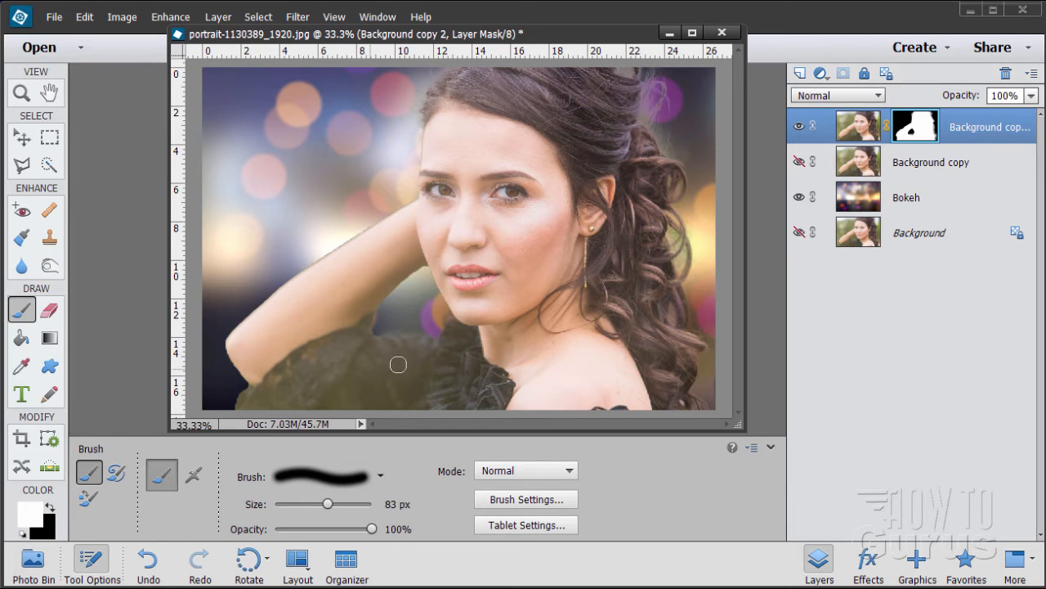
pyautogui.moveTo(432, 377); pyautogui.dragTo(410, 376)
# Step: Duplicate the masked portrait layer and hide the original masked layer beneath the duplicate
pyautogui.click(22, 136)
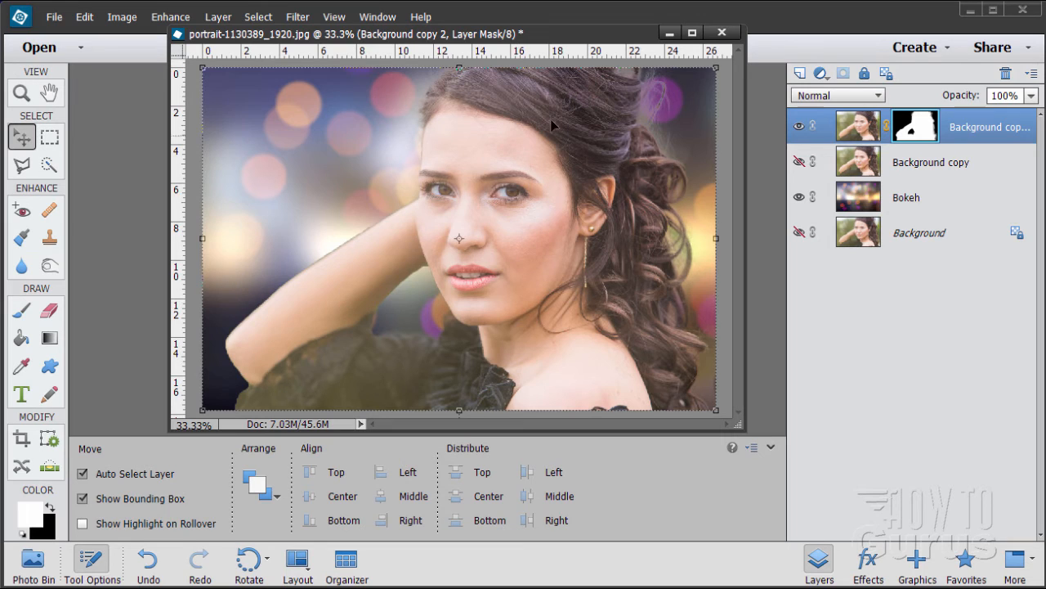
pyautogui.moveTo(538, 49); pyautogui.dragTo(505, 106)
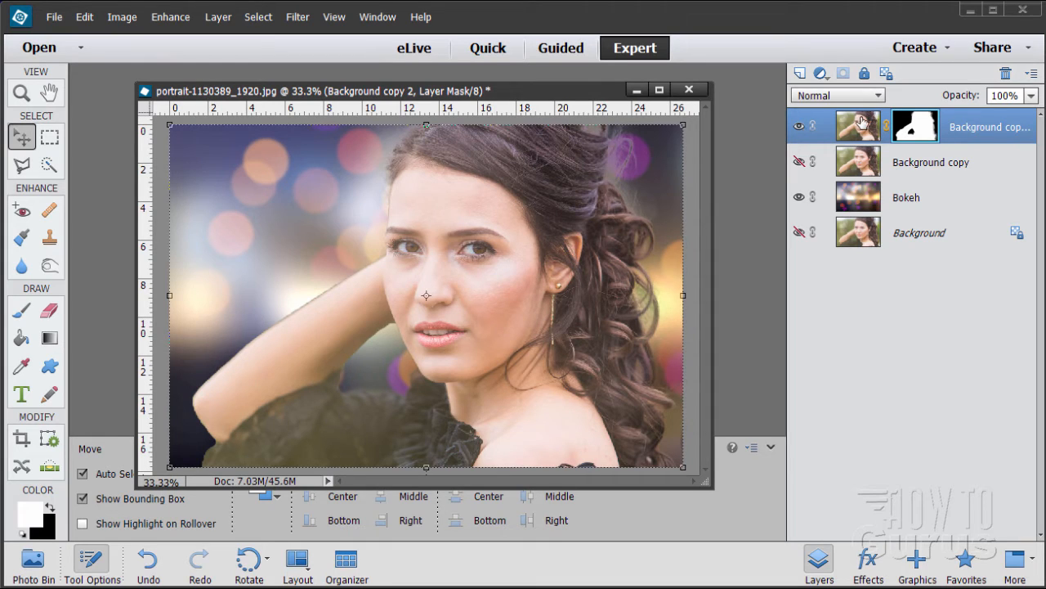
pyautogui.moveTo(861, 122); pyautogui.dragTo(799, 72)
pyautogui.click(799, 161)
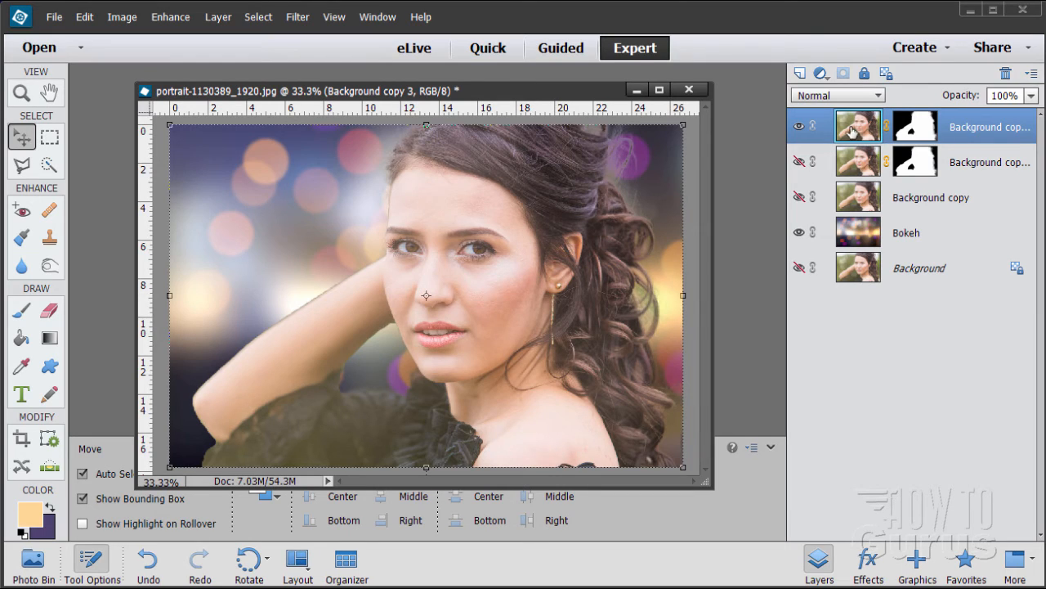
# Step: Apply Levels to the top layer's image rather than its mask, with shadow input 58 and highlight input 246, and fine-tune the midtones
pyautogui.click(925, 140)
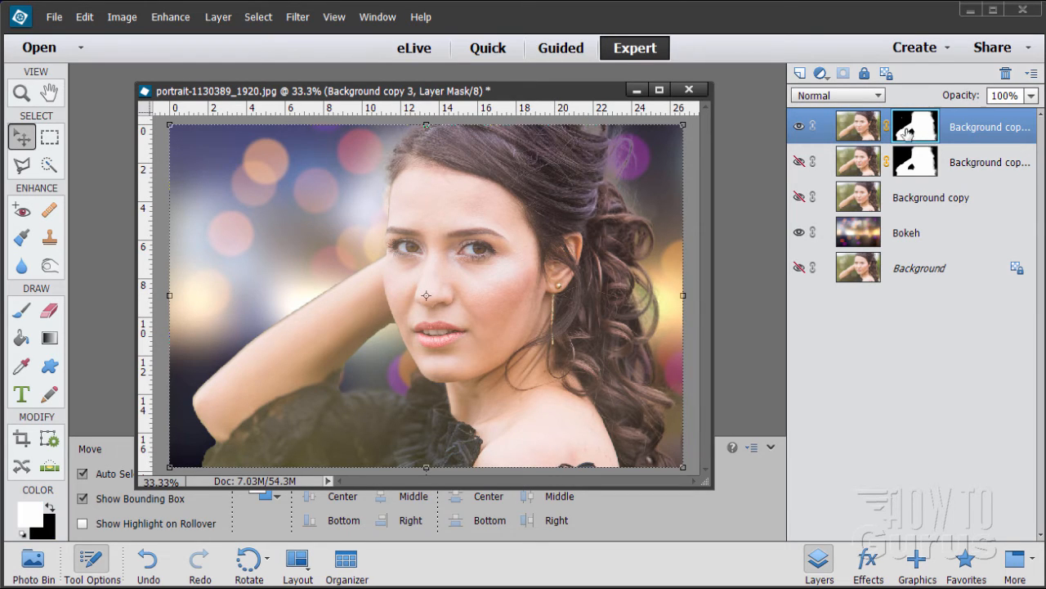
pyautogui.click(860, 137)
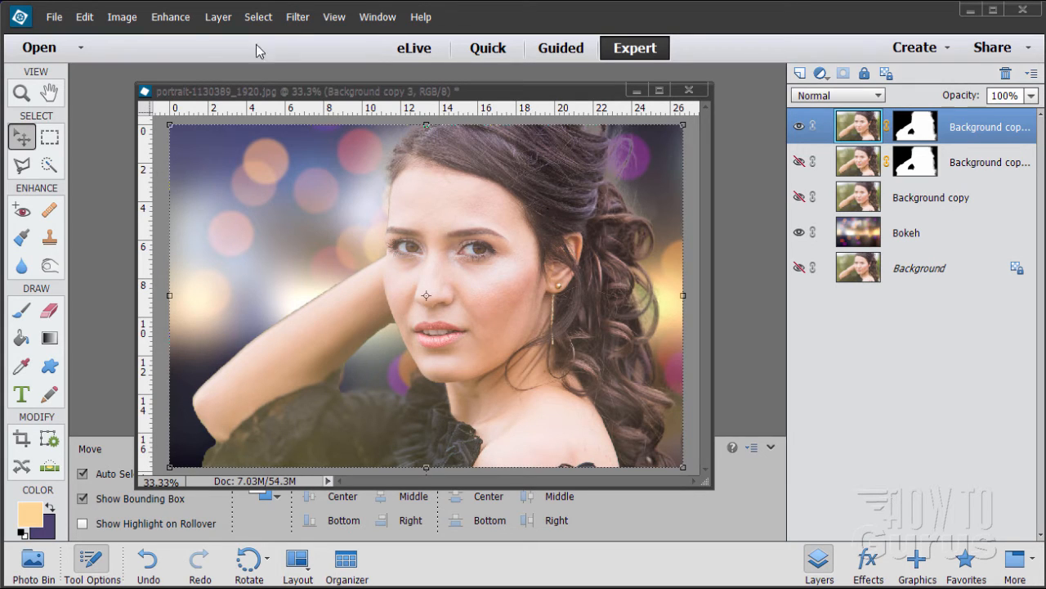
pyautogui.click(173, 20)
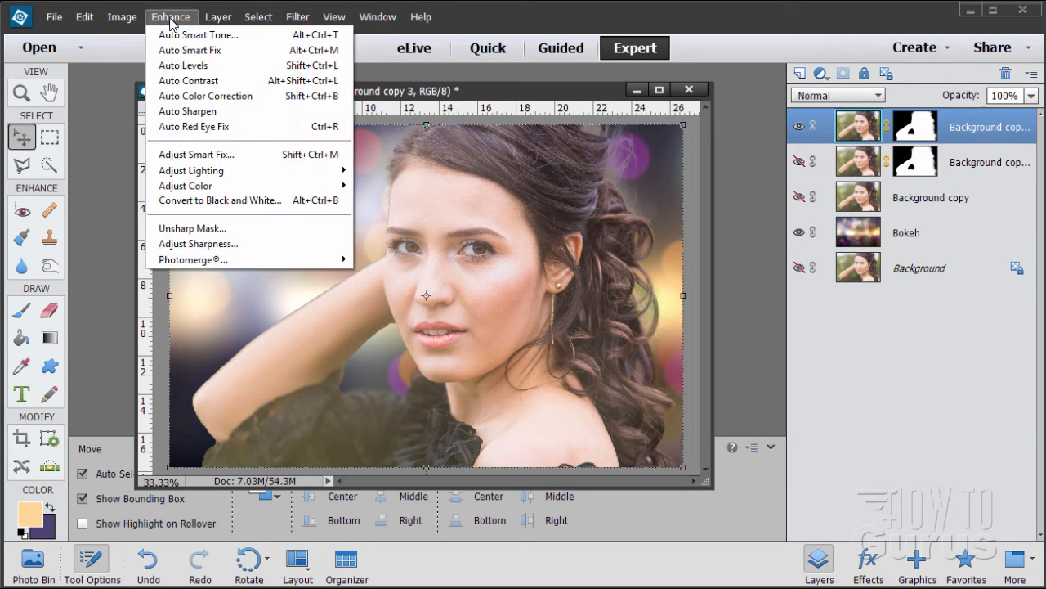
pyautogui.moveTo(203, 173)
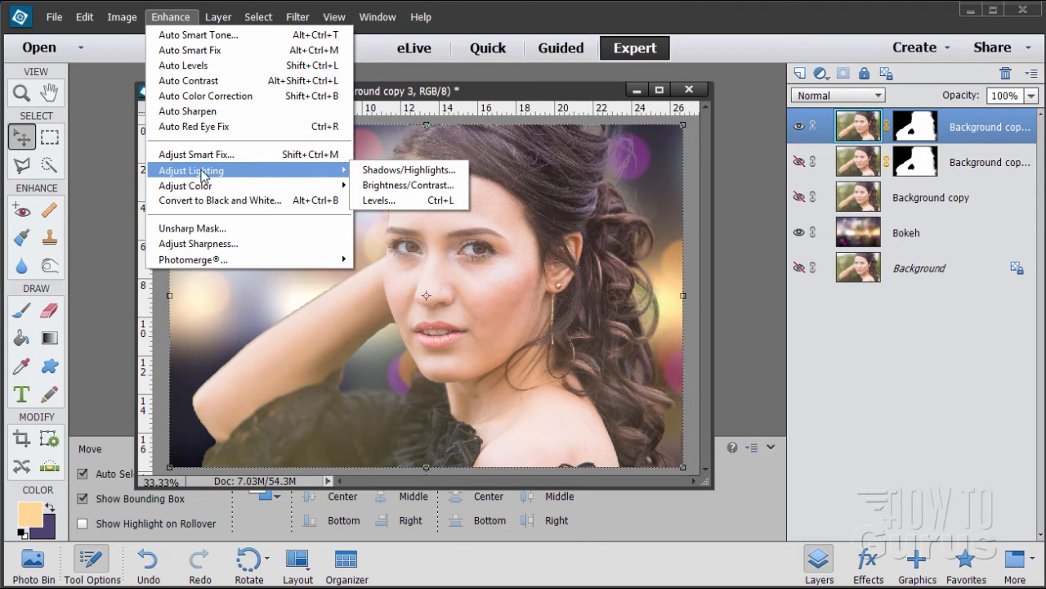
pyautogui.click(378, 200)
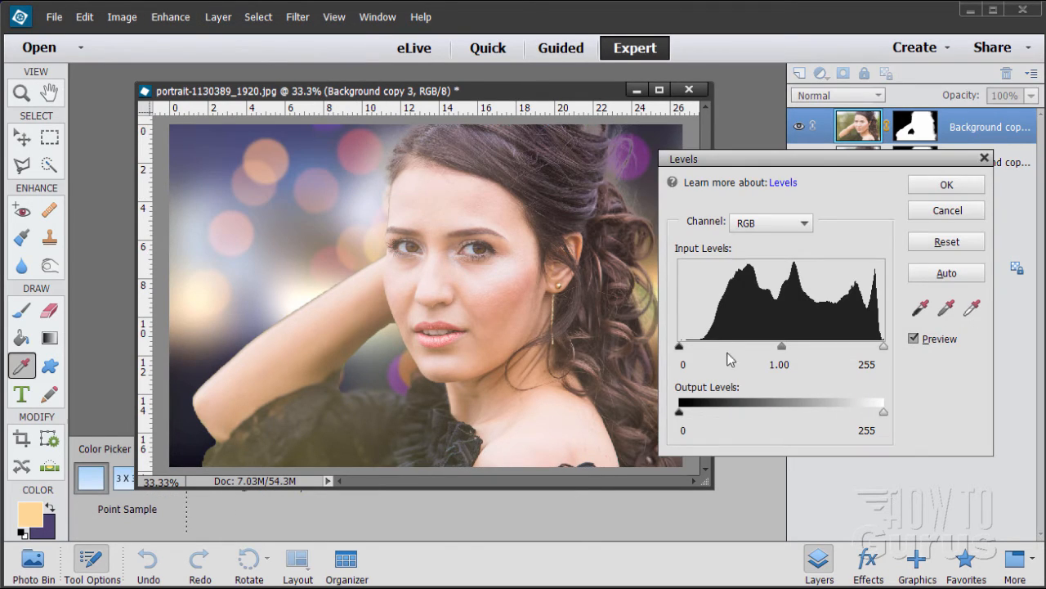
pyautogui.moveTo(682, 346); pyautogui.dragTo(727, 350)
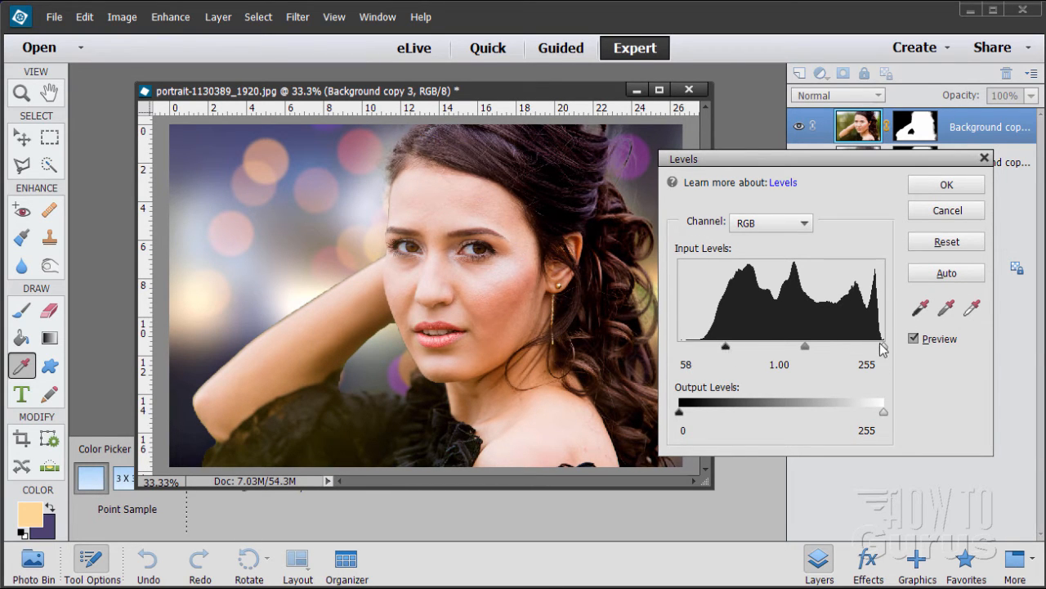
pyautogui.moveTo(882, 345); pyautogui.dragTo(877, 351)
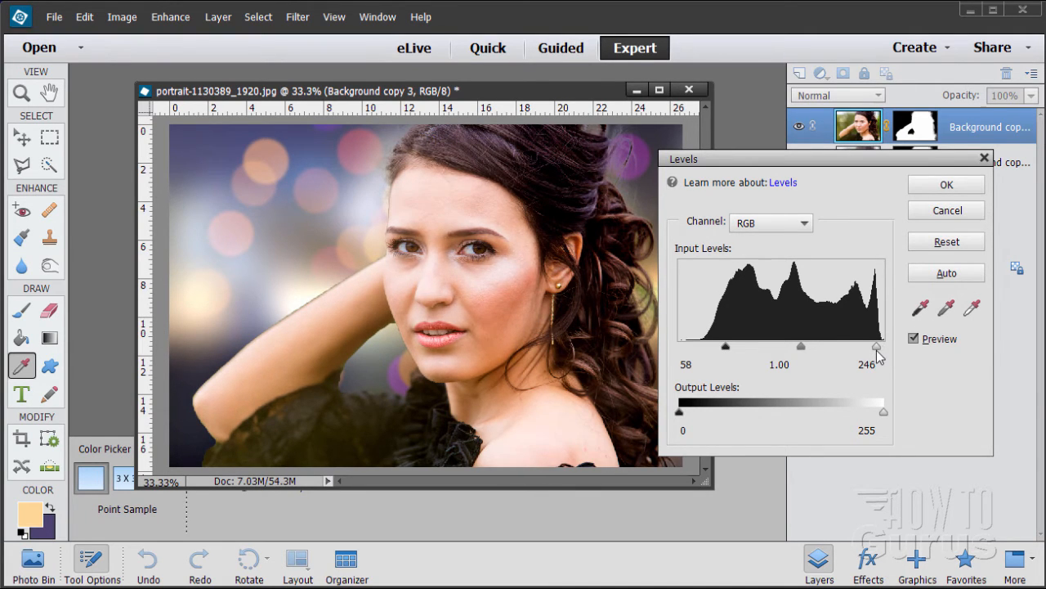
pyautogui.moveTo(801, 347)
pyautogui.mouseDown()
pyautogui.moveTo(788, 348)
pyautogui.moveTo(801, 347)
pyautogui.mouseUp()
pyautogui.moveTo(804, 350)
pyautogui.mouseDown()
pyautogui.moveTo(813, 352)
pyautogui.moveTo(804, 353)
pyautogui.mouseUp()
pyautogui.click(936, 186)
pyautogui.press('v')
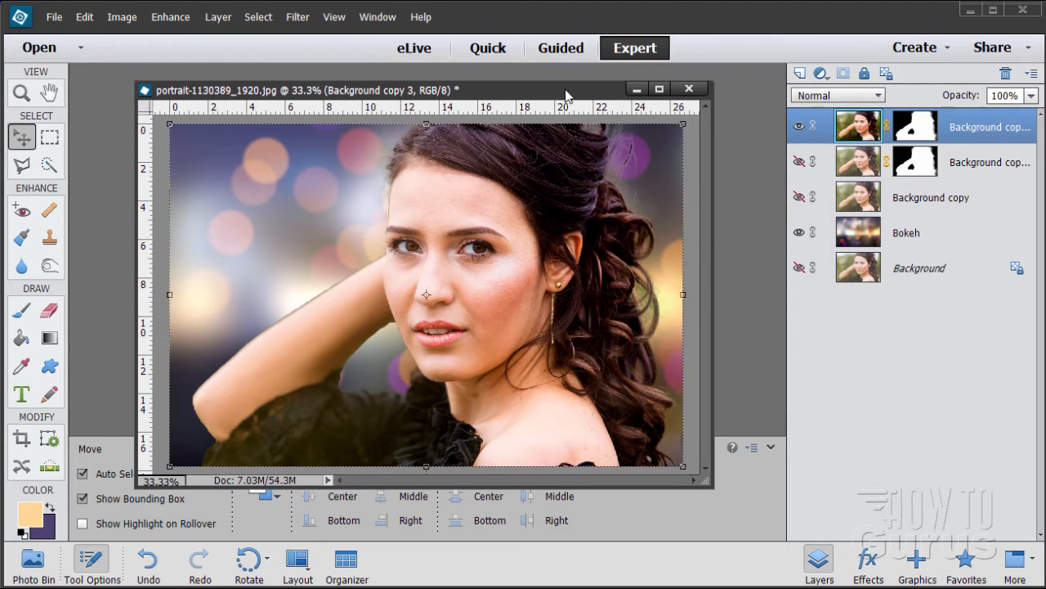
# Step: Add a Hue/Saturation adjustment layer clipped to the top portrait layer and move its settings clear of the woman's face
pyautogui.moveTo(564, 92); pyautogui.dragTo(578, 88)
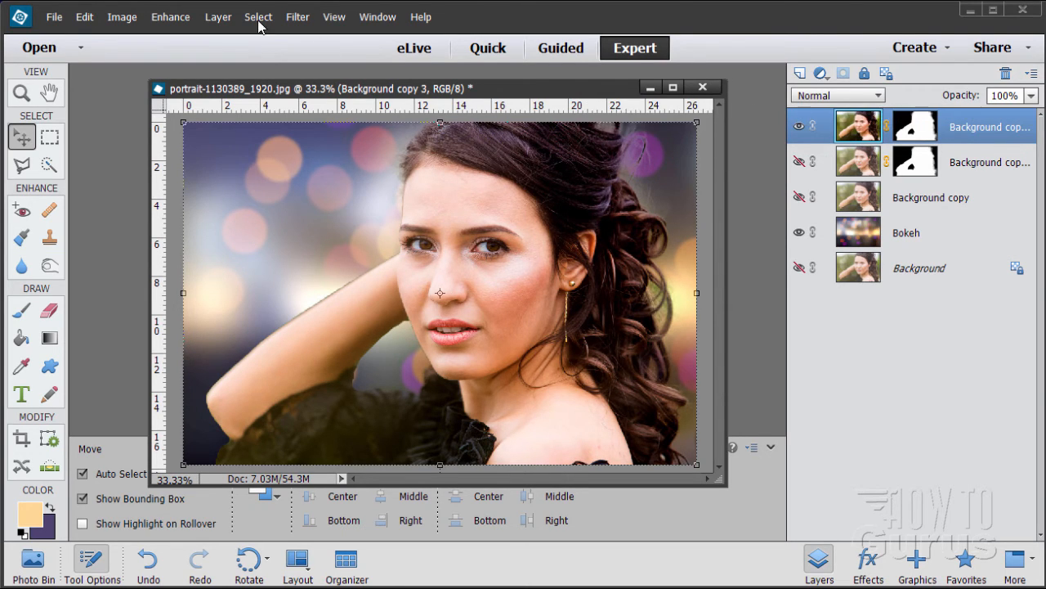
pyautogui.click(221, 17)
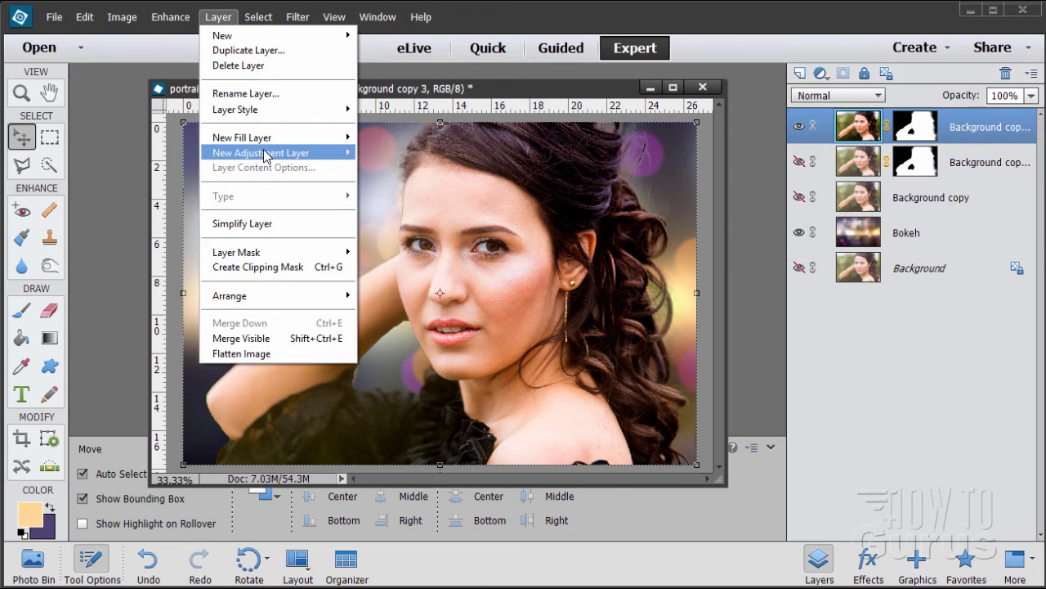
pyautogui.moveTo(264, 152)
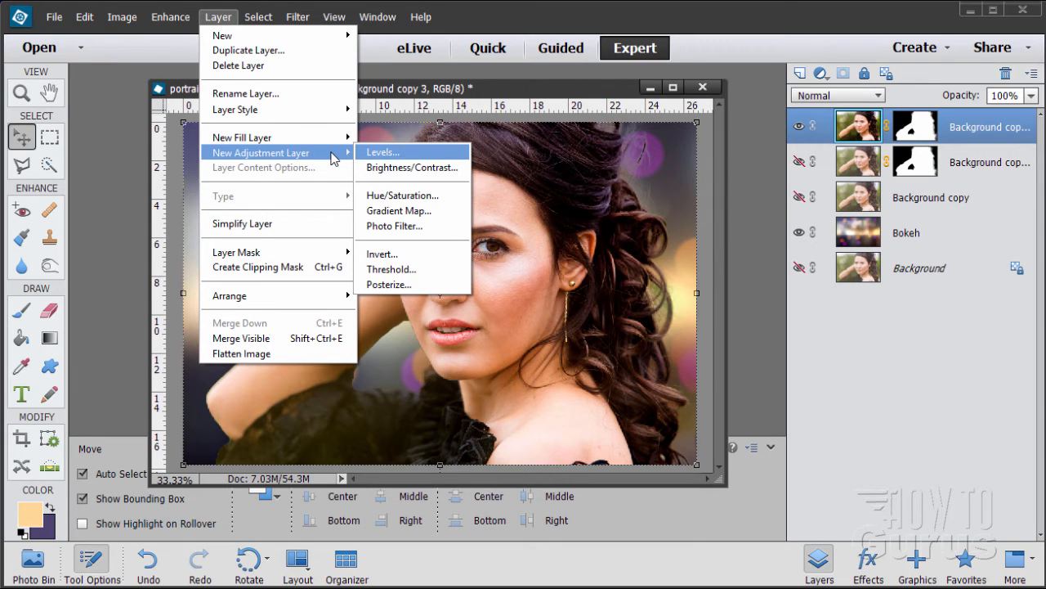
pyautogui.click(387, 196)
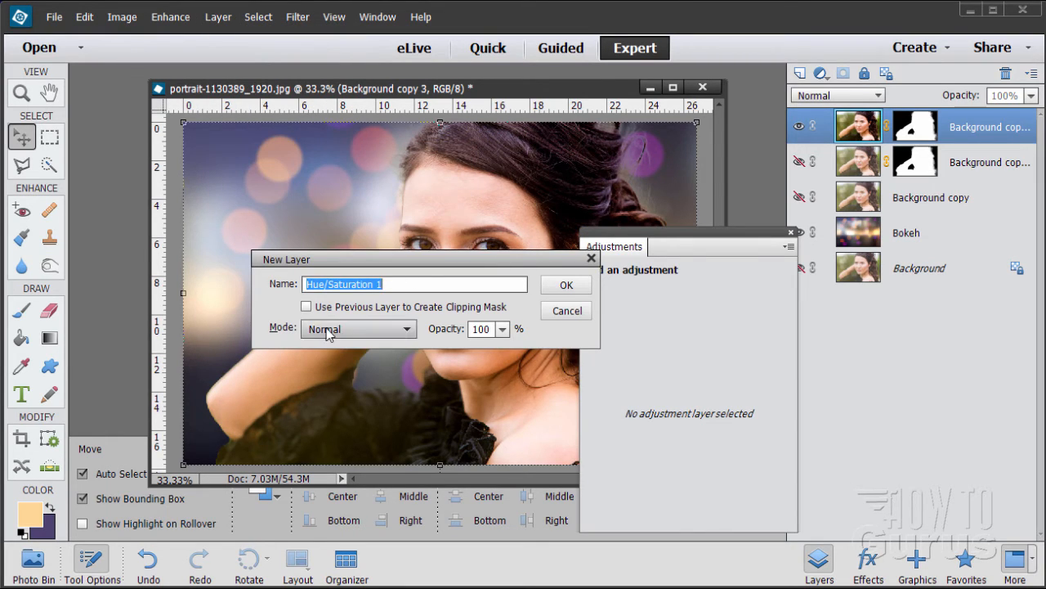
pyautogui.click(306, 307)
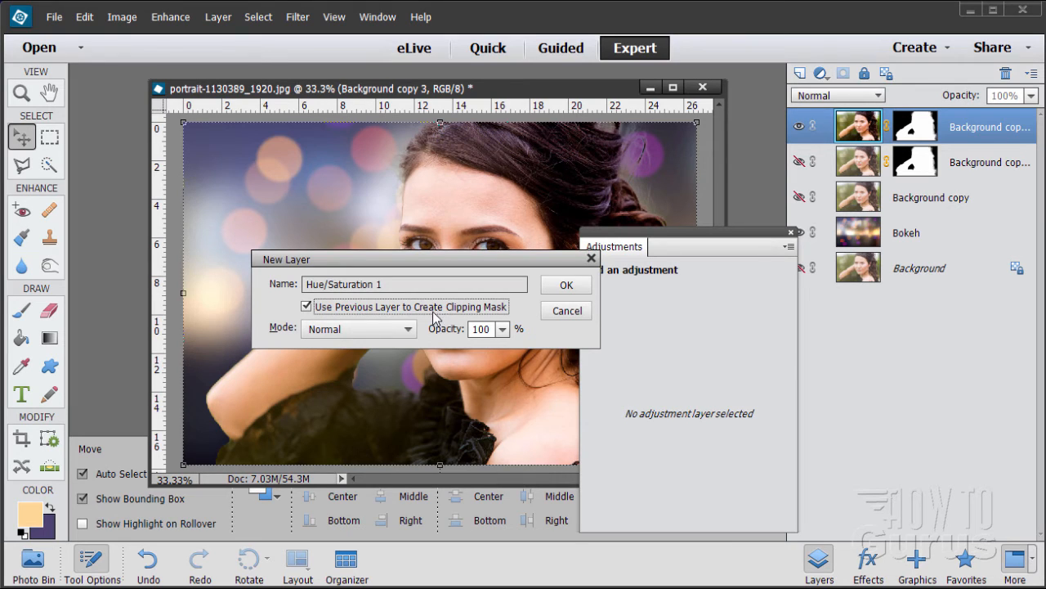
pyautogui.click(565, 286)
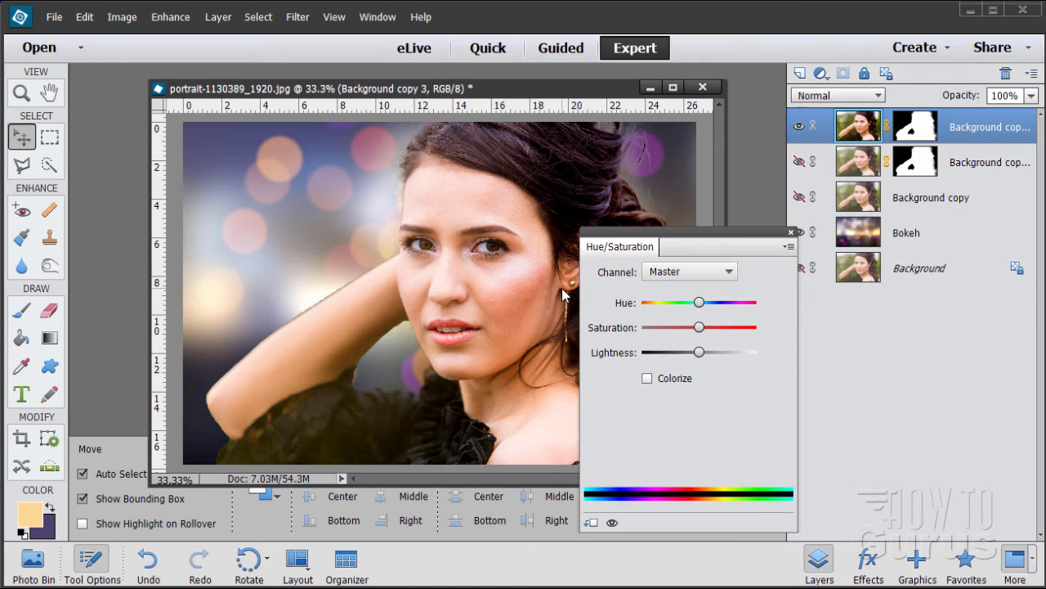
pyautogui.moveTo(617, 245); pyautogui.dragTo(722, 263)
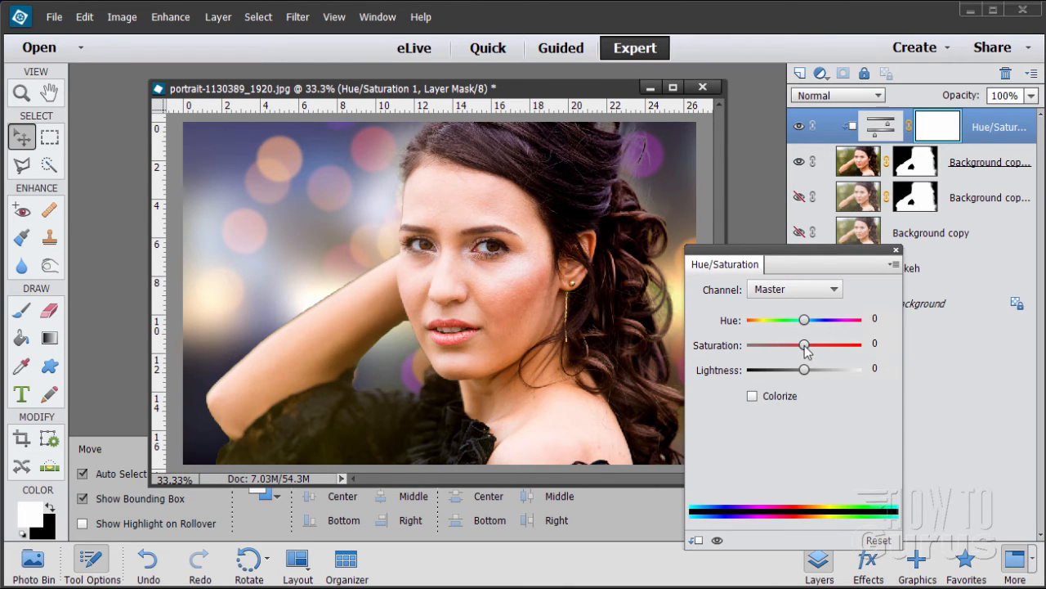
# Step: Set the clipped Hue/Saturation adjustment to saturation +22 and lightness -4
pyautogui.moveTo(804, 373)
pyautogui.mouseDown()
pyautogui.moveTo(793, 372)
pyautogui.moveTo(806, 345)
pyautogui.moveTo(817, 349)
pyautogui.moveTo(800, 372)
pyautogui.moveTo(820, 348)
pyautogui.moveTo(803, 373)
pyautogui.mouseUp()
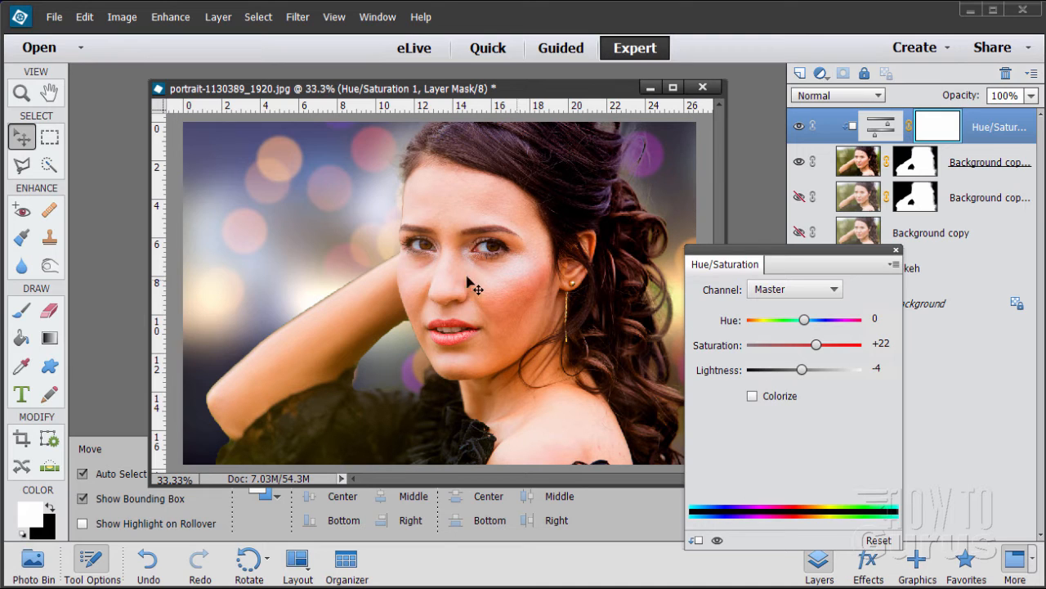
pyautogui.click(897, 252)
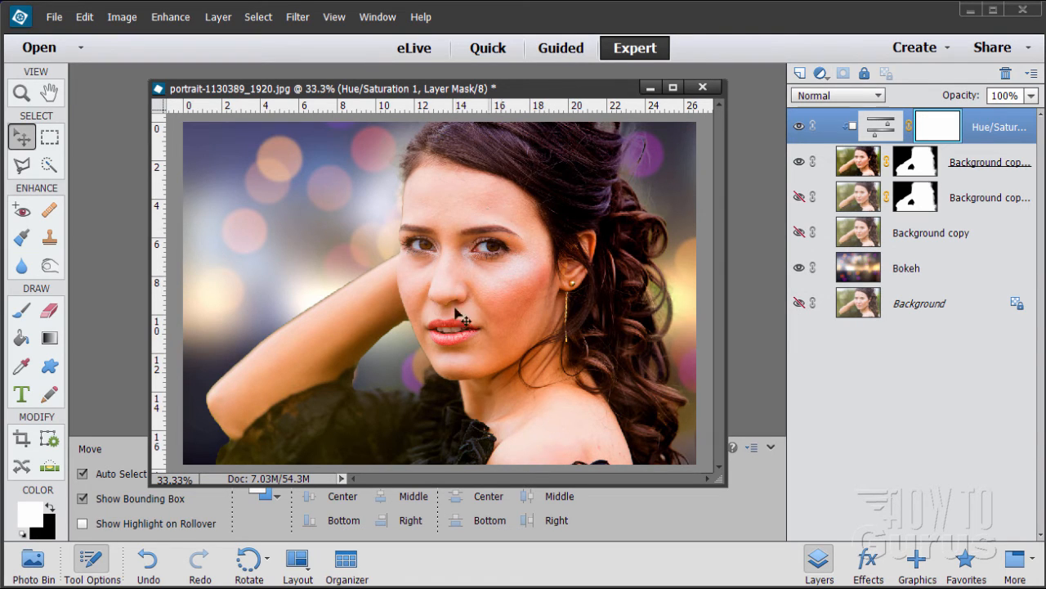
# Step: Add a Photo Filter adjustment layer clipped to the portrait below it, in Normal mode at 100% opacity
pyautogui.click(218, 17)
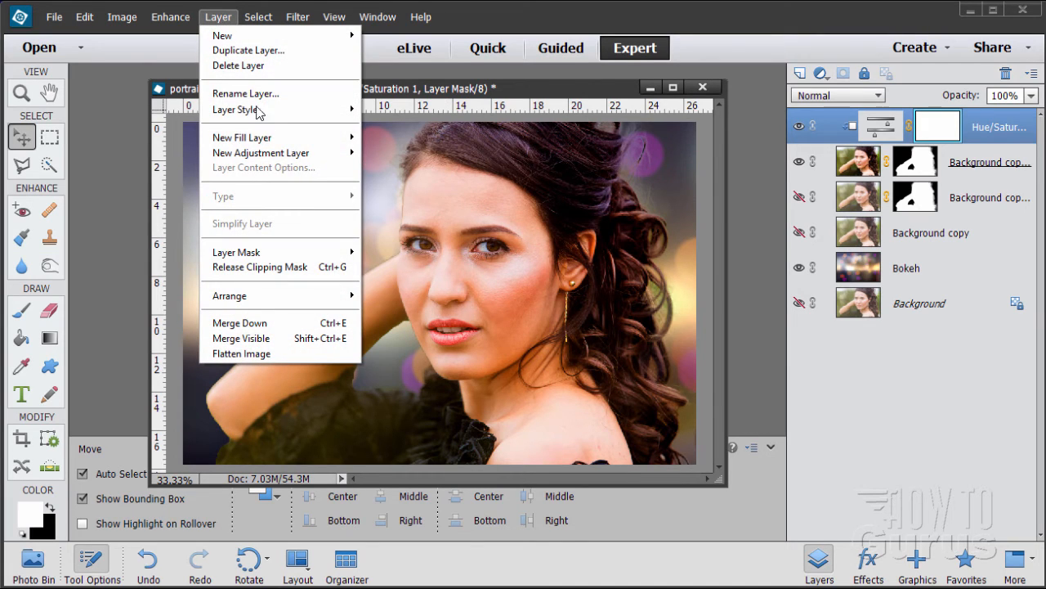
pyautogui.moveTo(272, 157)
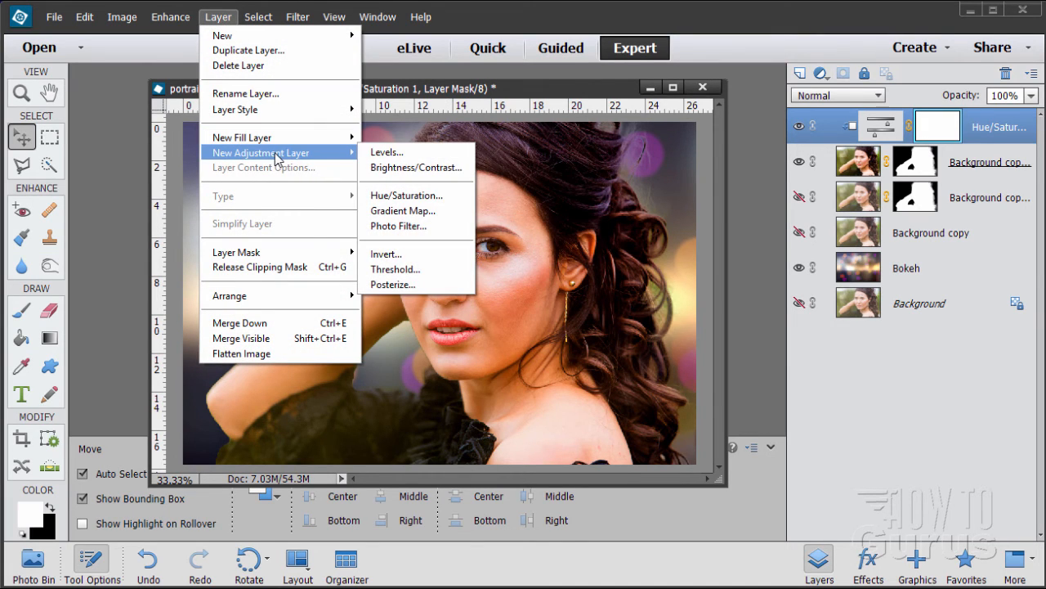
pyautogui.click(398, 227)
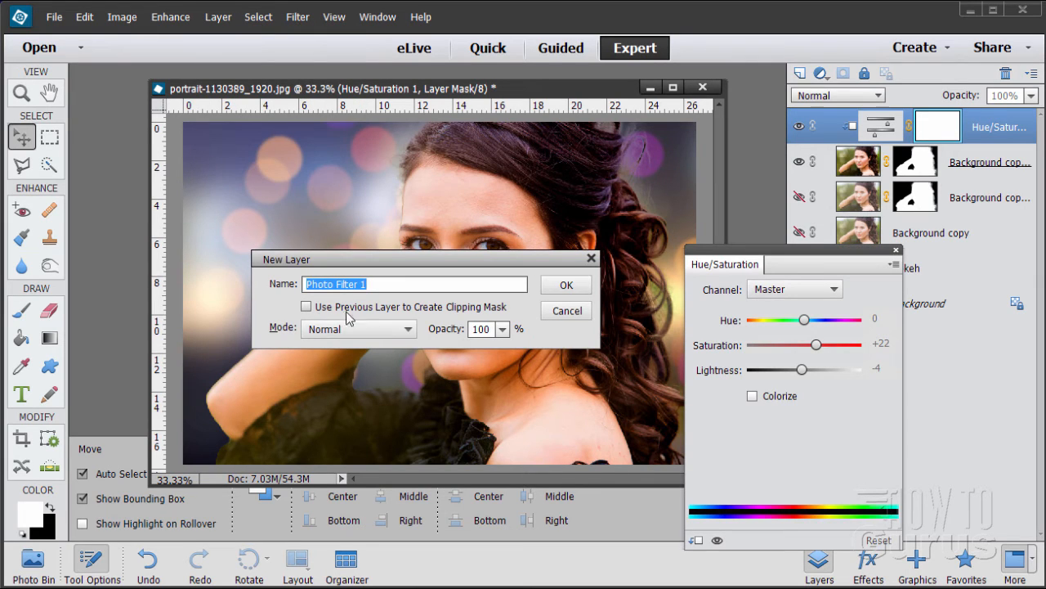
pyautogui.click(307, 307)
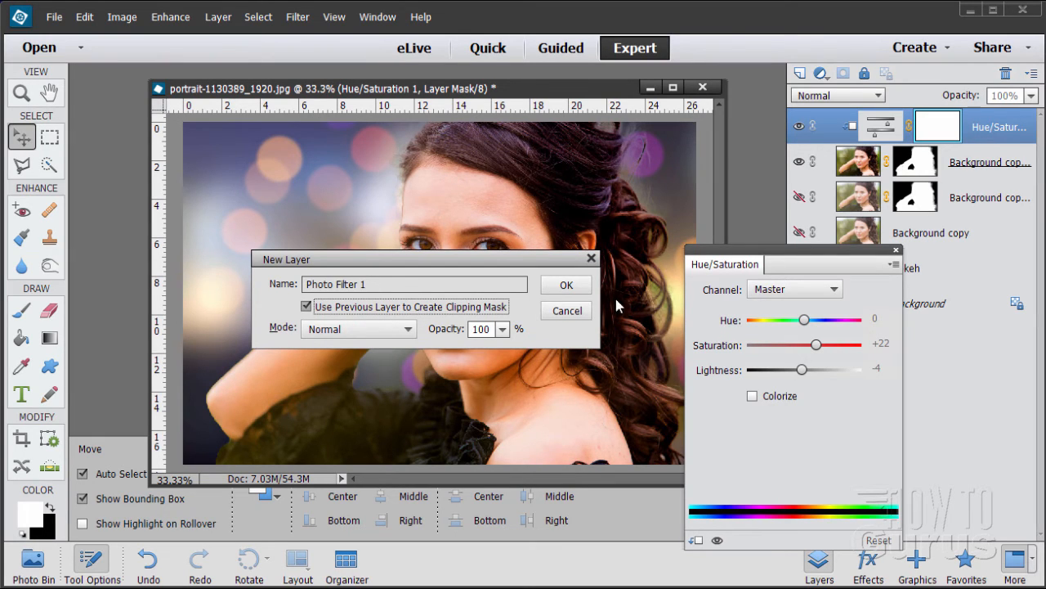
pyautogui.click(567, 285)
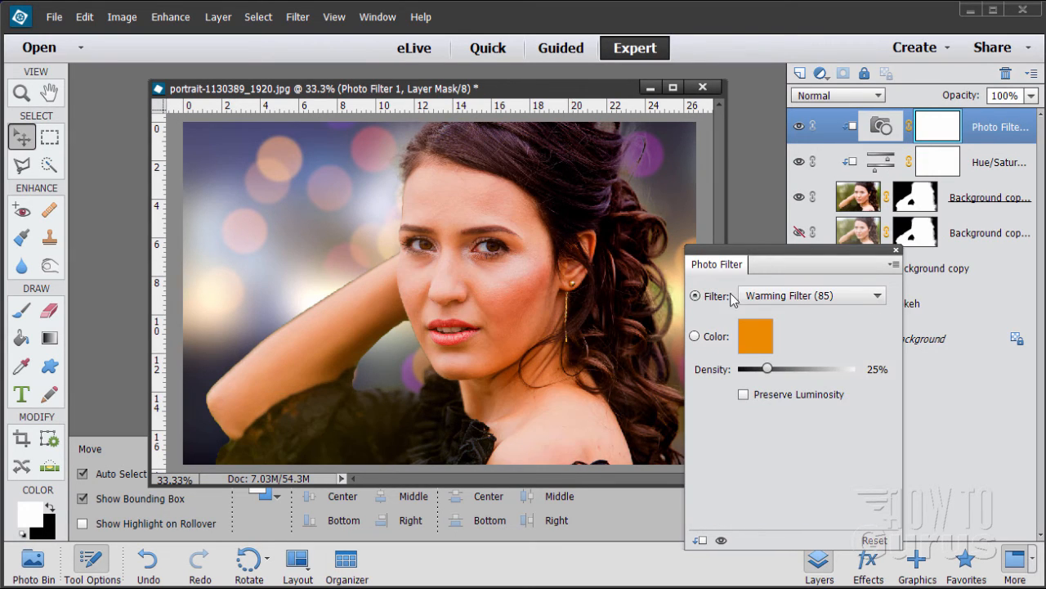
# Step: Set the photo filter to Cooling Filter (82) at 20% density, leaving Preserve Luminosity off after comparing it
pyautogui.click(793, 297)
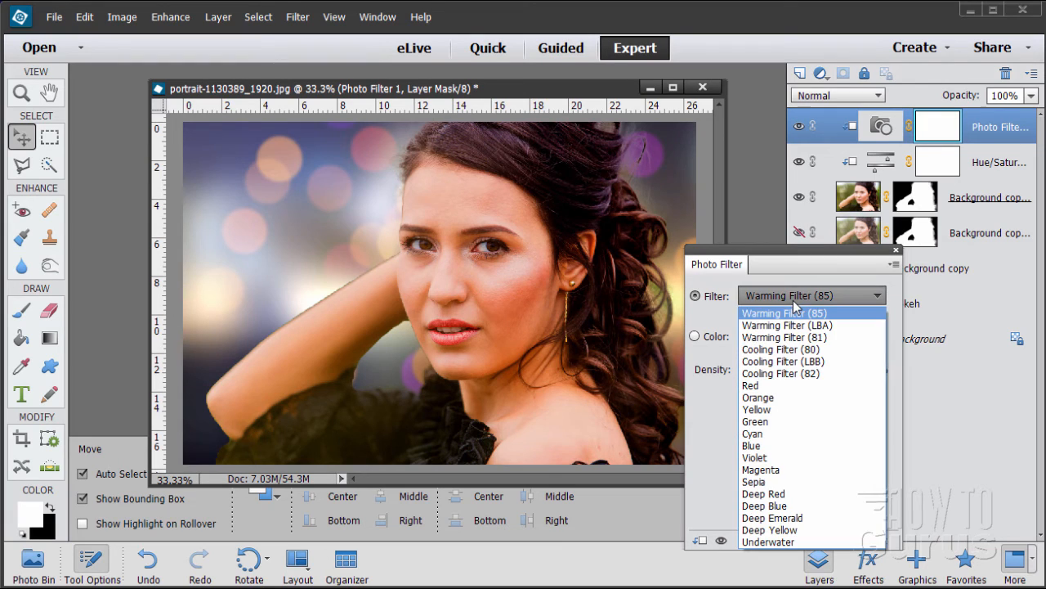
pyautogui.click(774, 374)
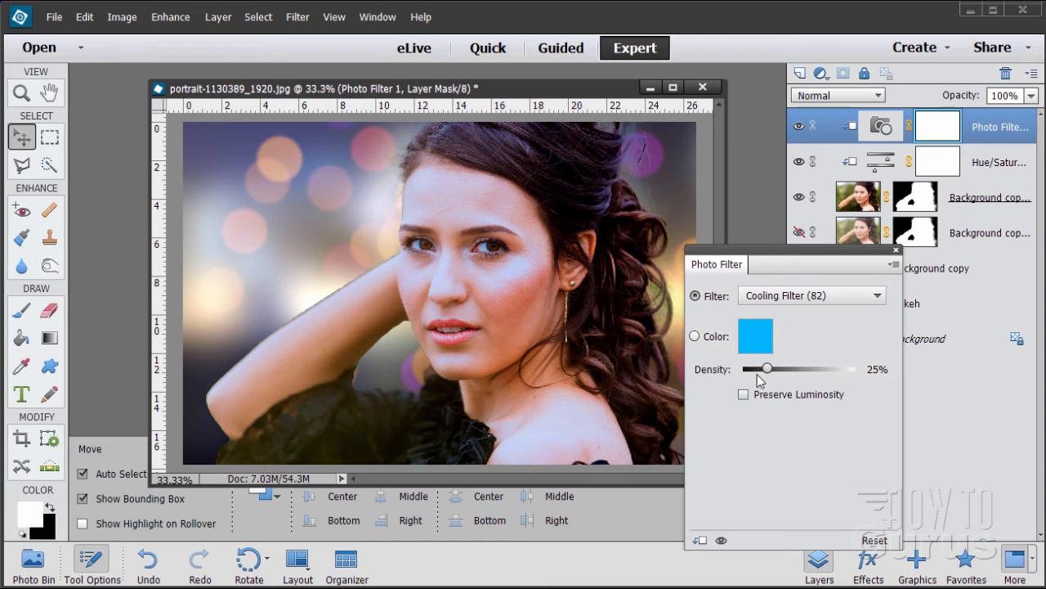
pyautogui.moveTo(768, 375); pyautogui.dragTo(763, 372)
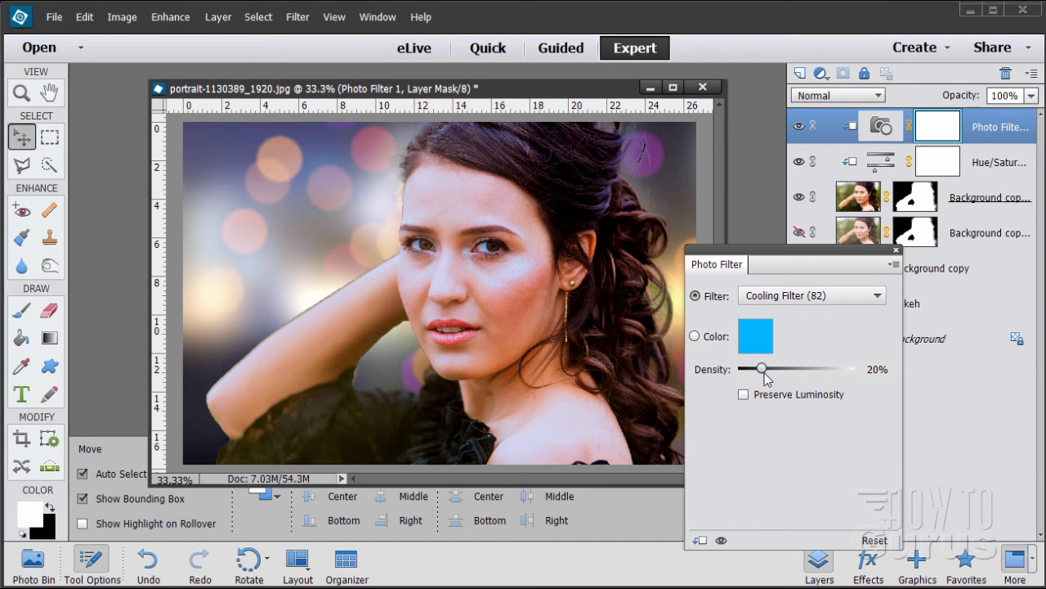
pyautogui.click(744, 395)
pyautogui.click(744, 395)
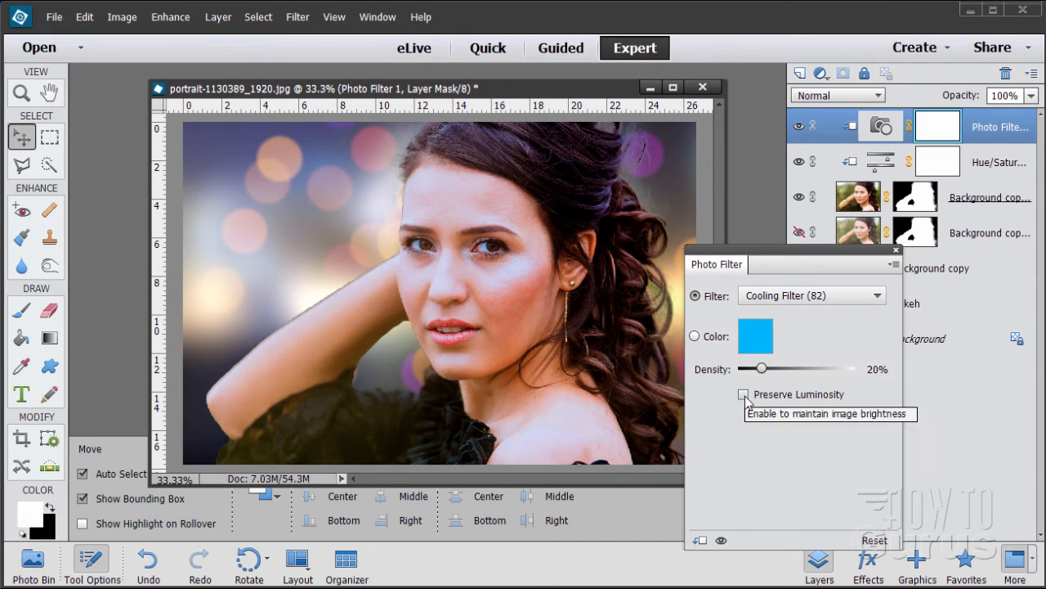
pyautogui.click(744, 394)
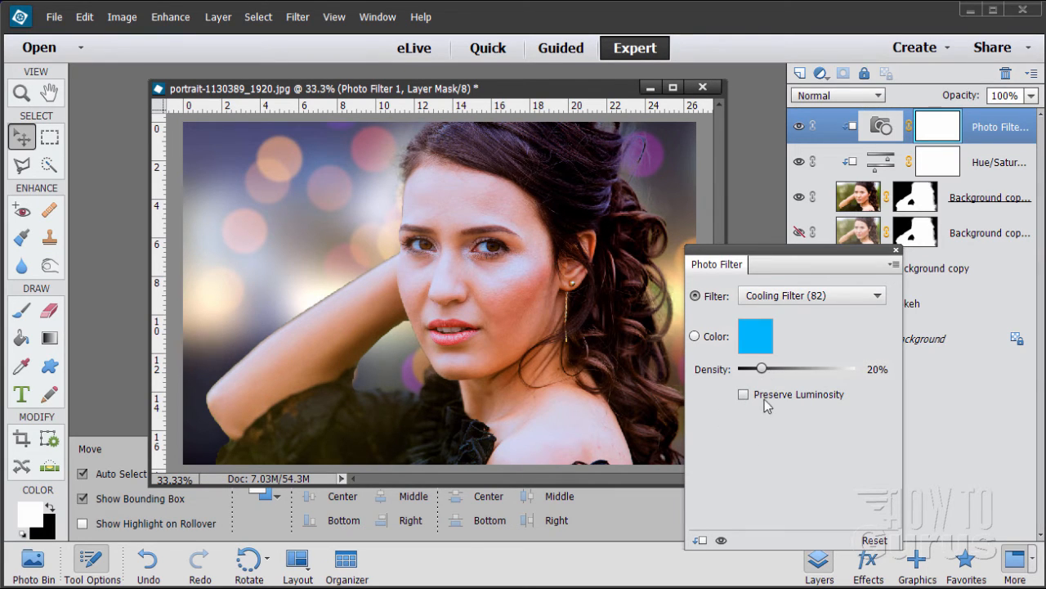
pyautogui.click(896, 249)
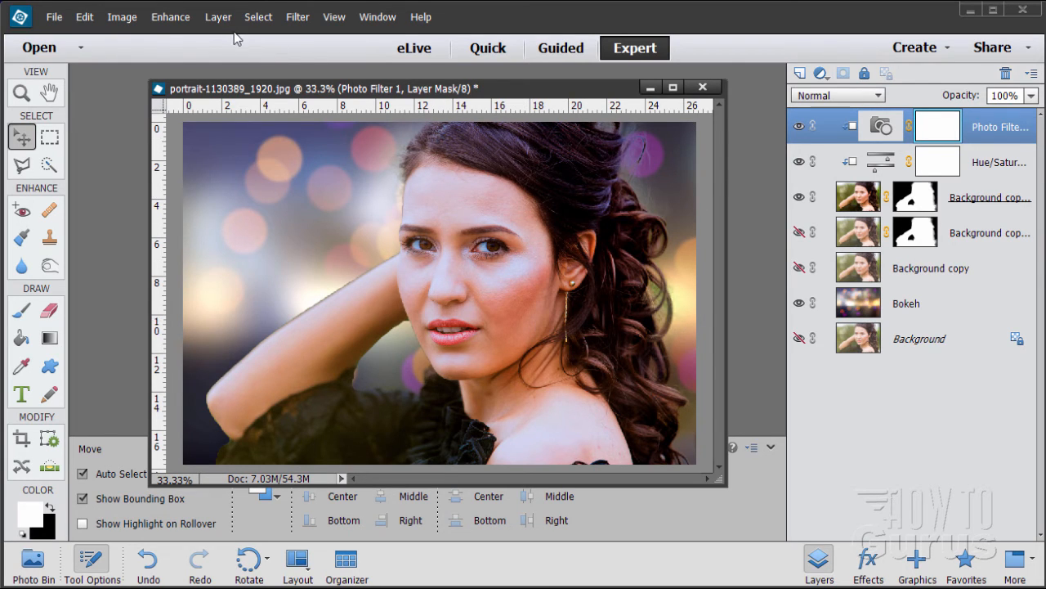
# Step: Add a clipped Brightness/Contrast adjustment layer for the portrait with brightness -15 and contrast 39
pyautogui.click(211, 18)
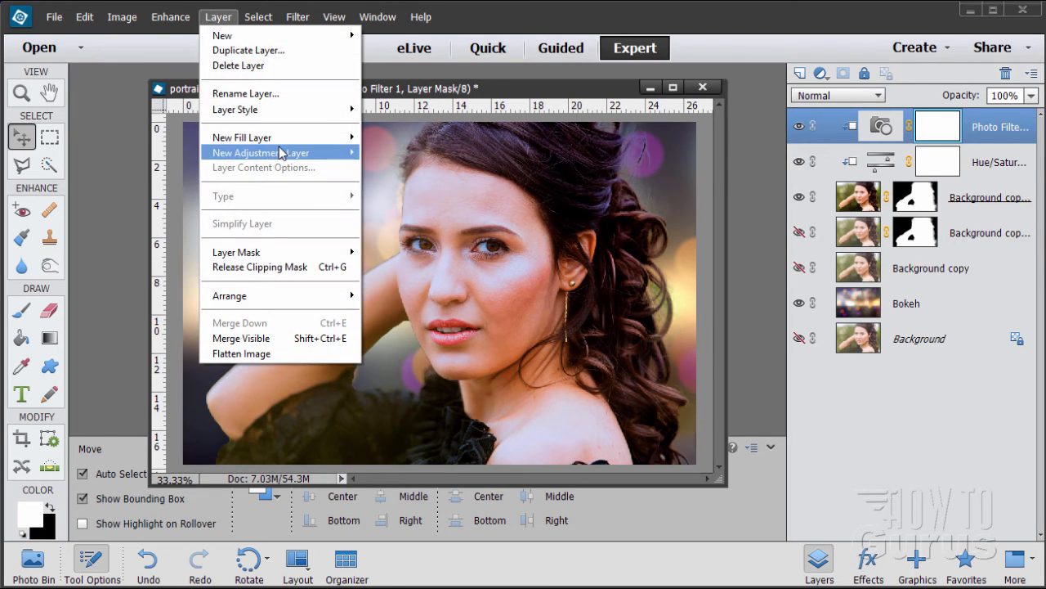
pyautogui.moveTo(279, 152)
pyautogui.click(417, 168)
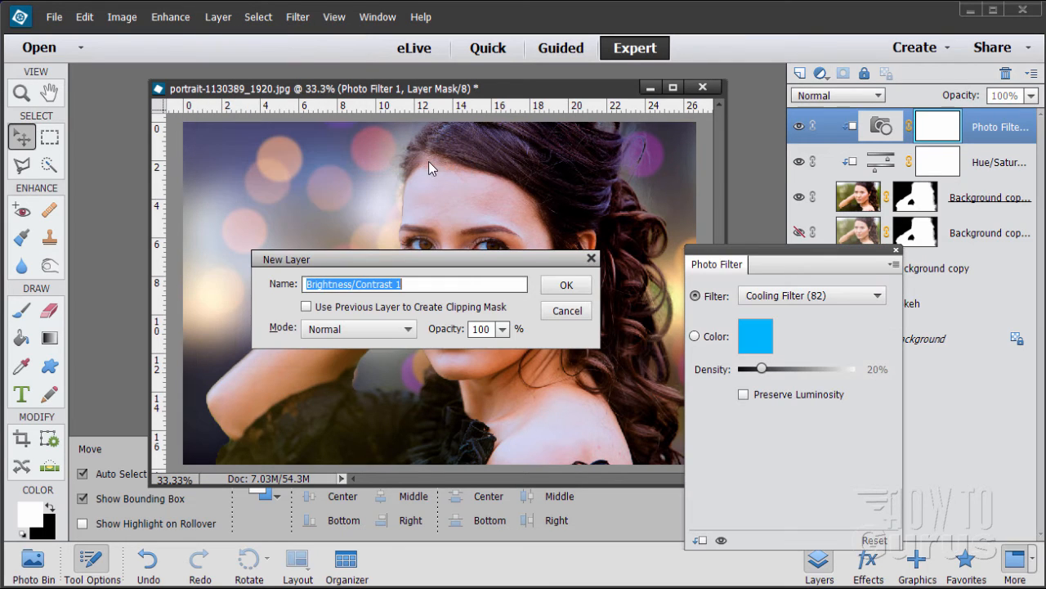
pyautogui.click(308, 309)
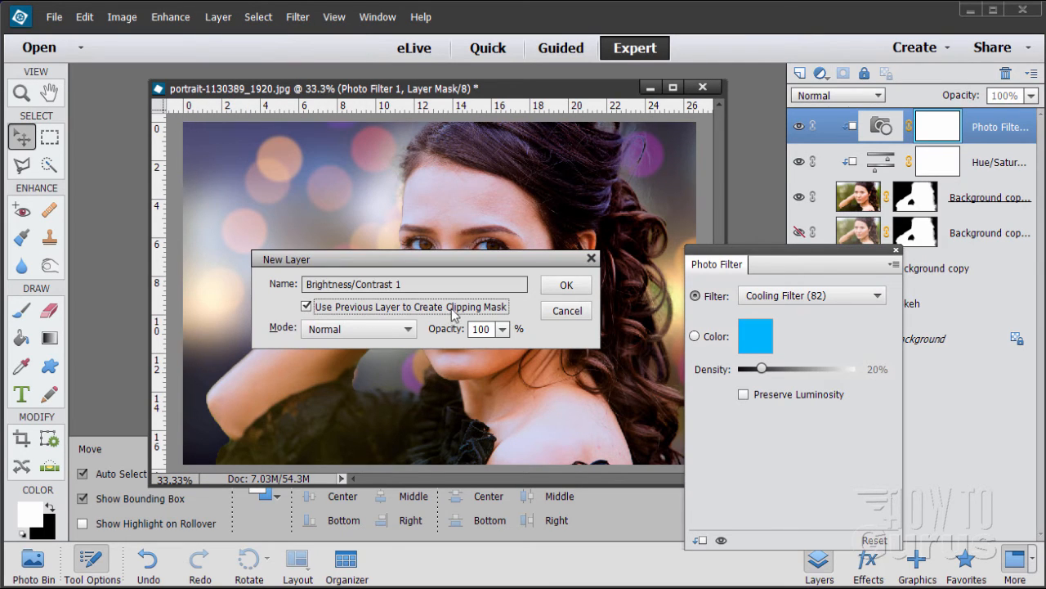
pyautogui.click(564, 282)
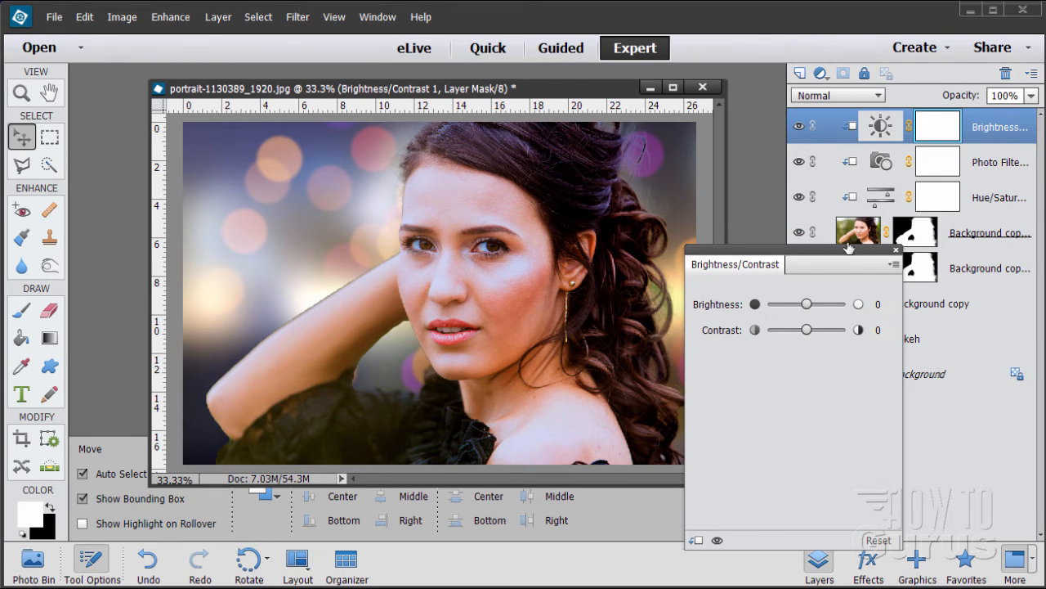
pyautogui.moveTo(849, 247); pyautogui.dragTo(805, 266)
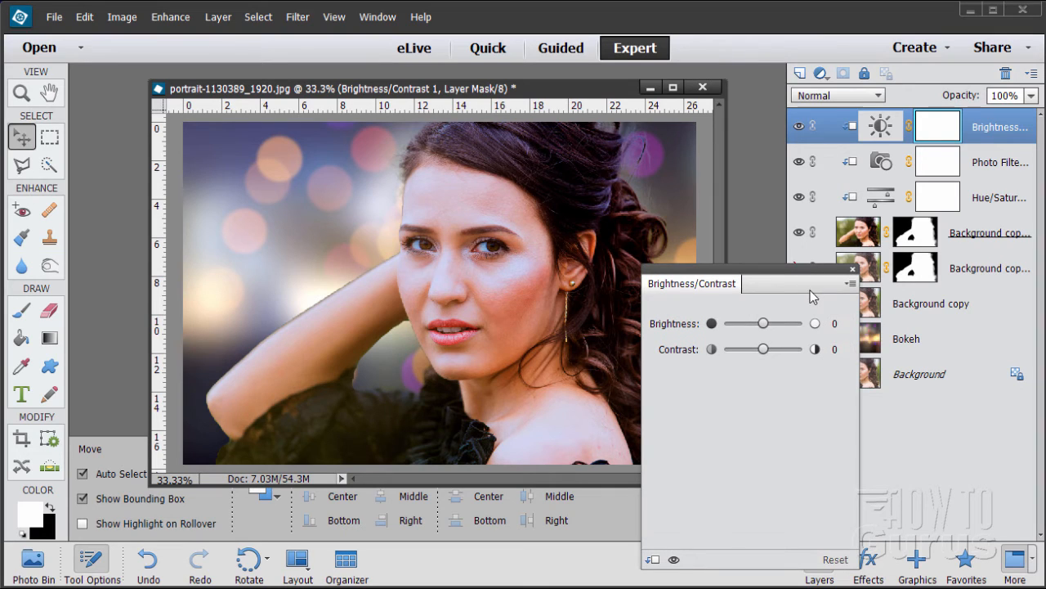
pyautogui.moveTo(760, 350)
pyautogui.mouseDown()
pyautogui.moveTo(775, 352)
pyautogui.moveTo(767, 324)
pyautogui.moveTo(779, 354)
pyautogui.mouseUp()
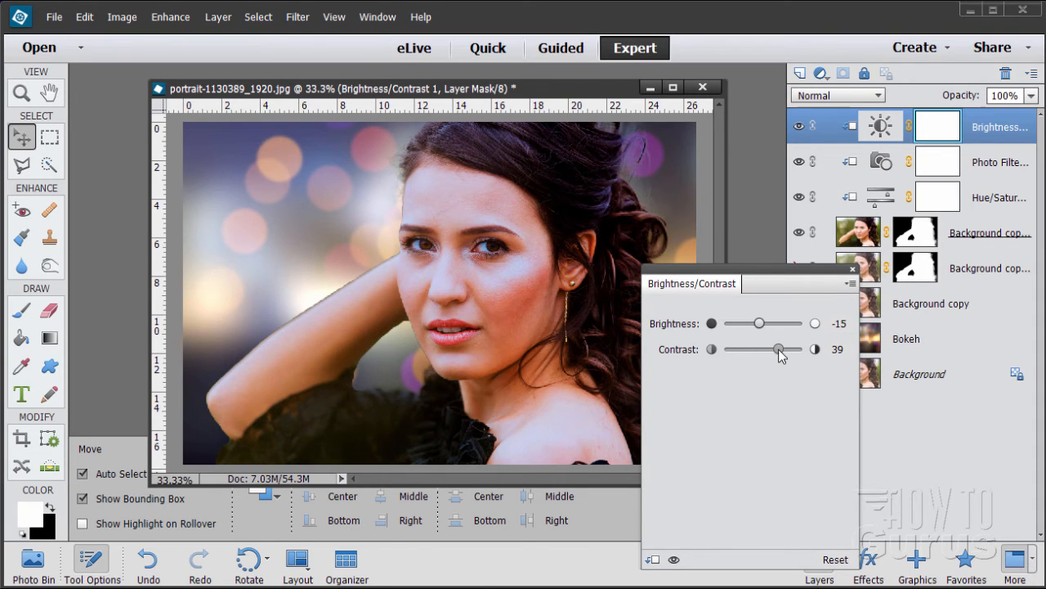
pyautogui.click(853, 270)
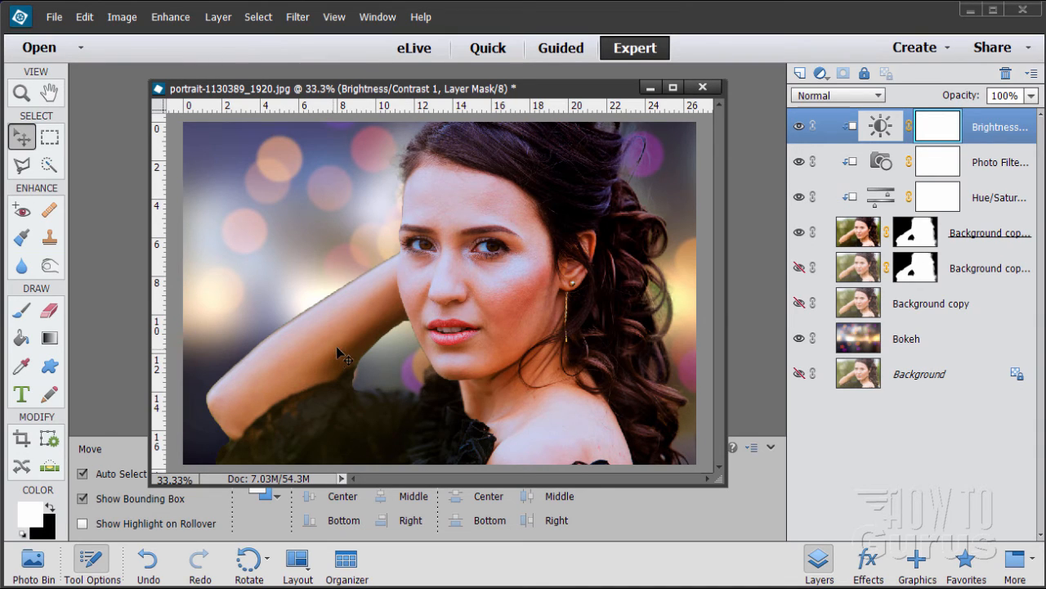
# Step: Duplicate the visible masked portrait layer and place the copy directly beneath the original
pyautogui.click(851, 233)
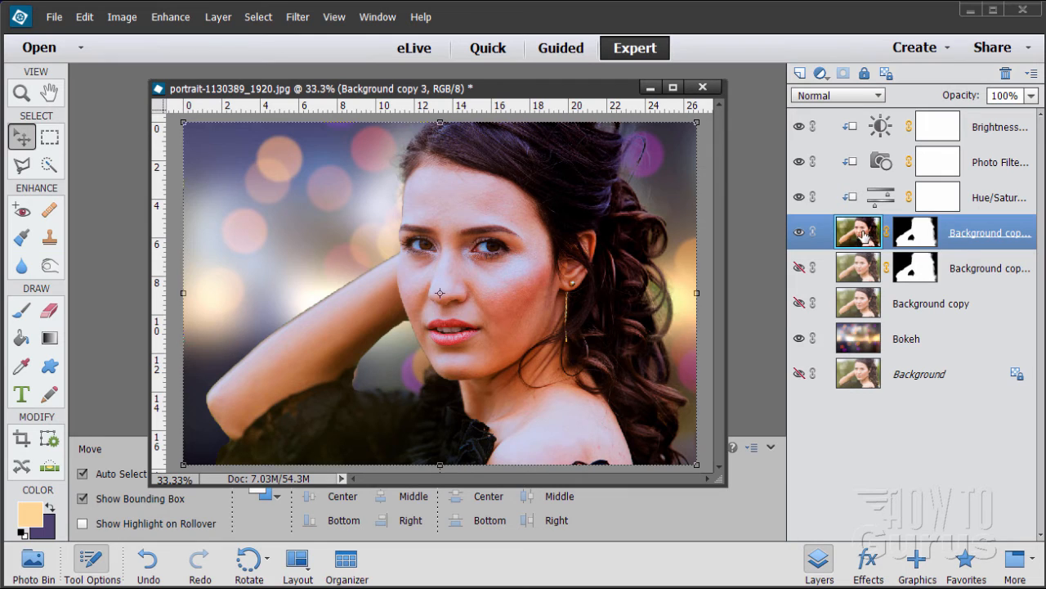
pyautogui.moveTo(864, 236); pyautogui.dragTo(801, 74)
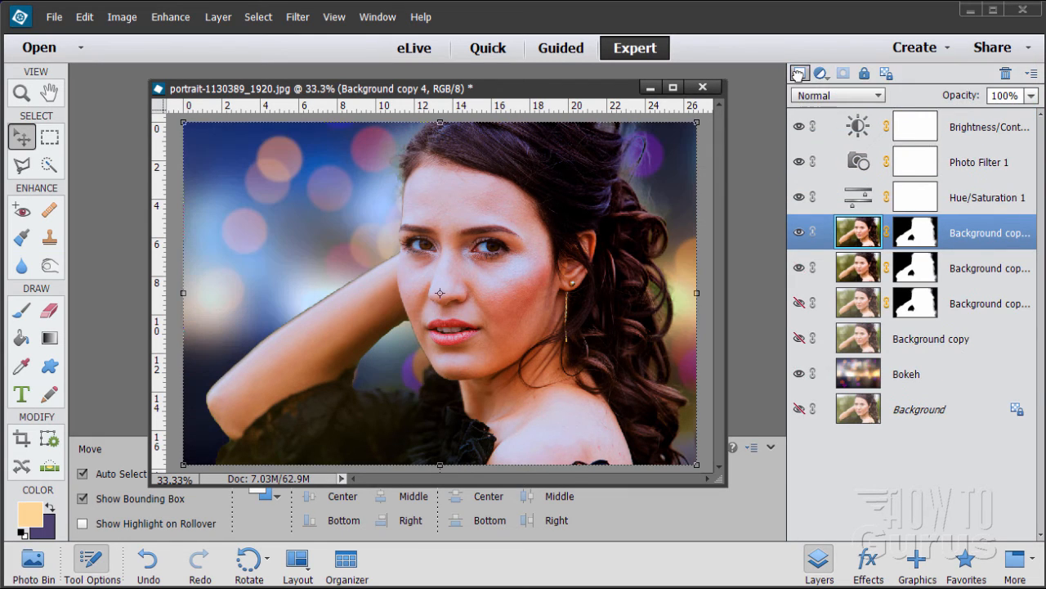
pyautogui.moveTo(864, 233); pyautogui.dragTo(859, 276)
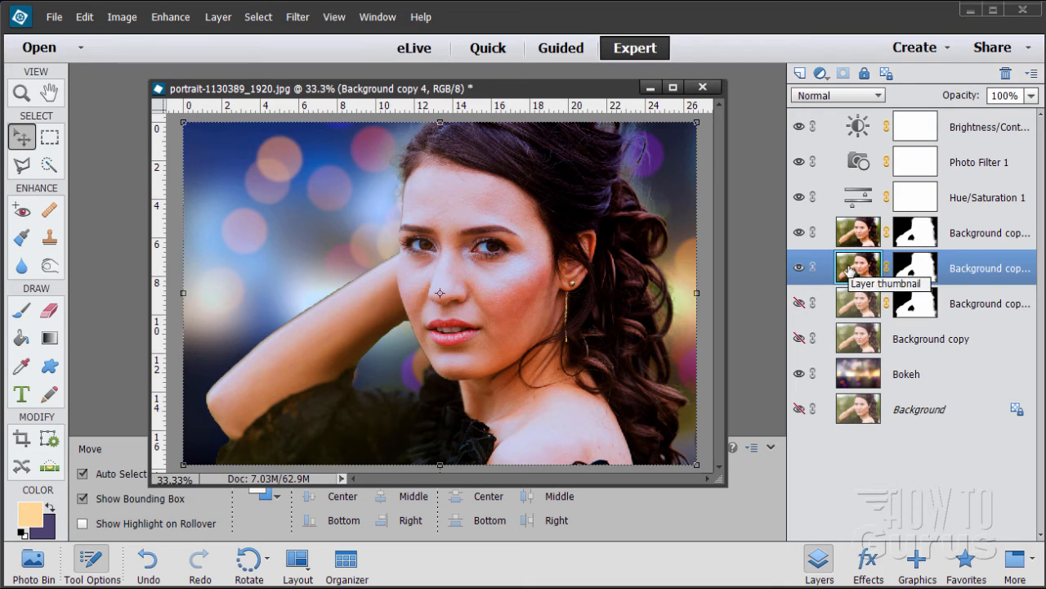
pyautogui.click(299, 18)
pyautogui.click(894, 285)
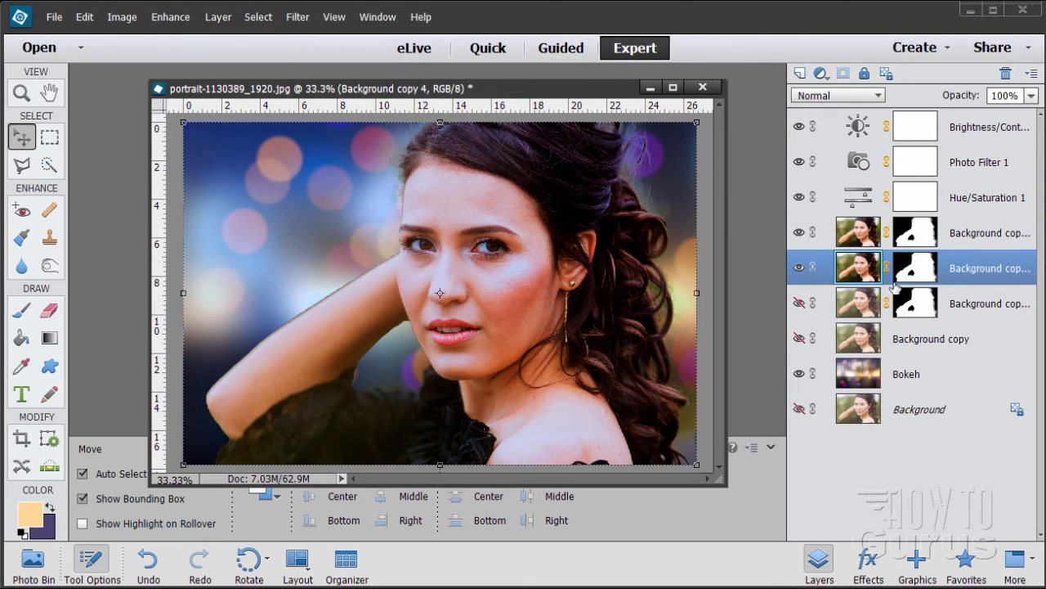
# Step: Load the lower portrait copy's layer mask as a selection around the woman
pyautogui.click(933, 280)
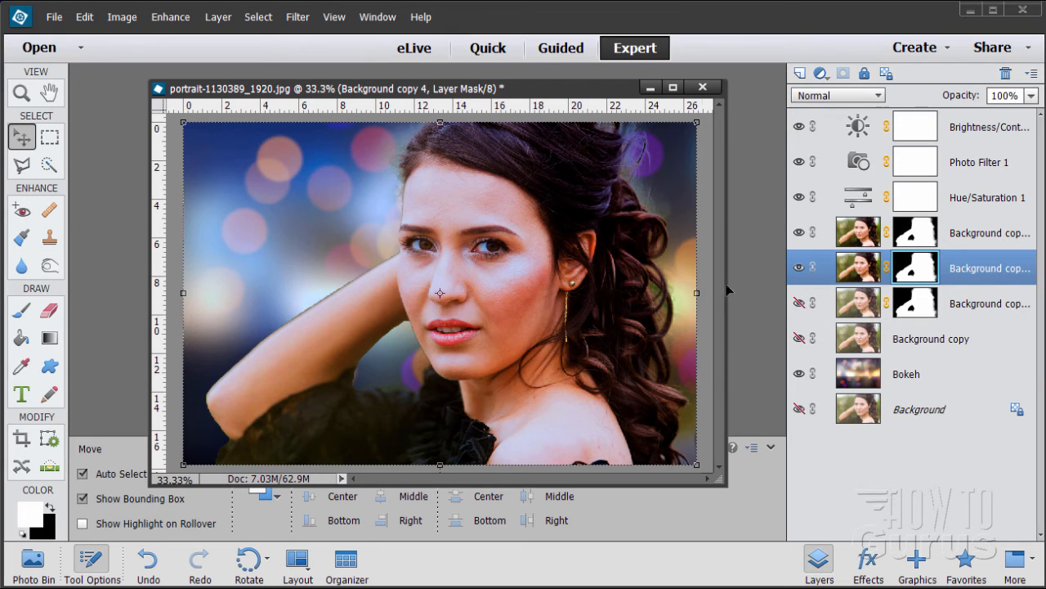
pyautogui.rightClick(918, 276)
pyautogui.click(963, 355)
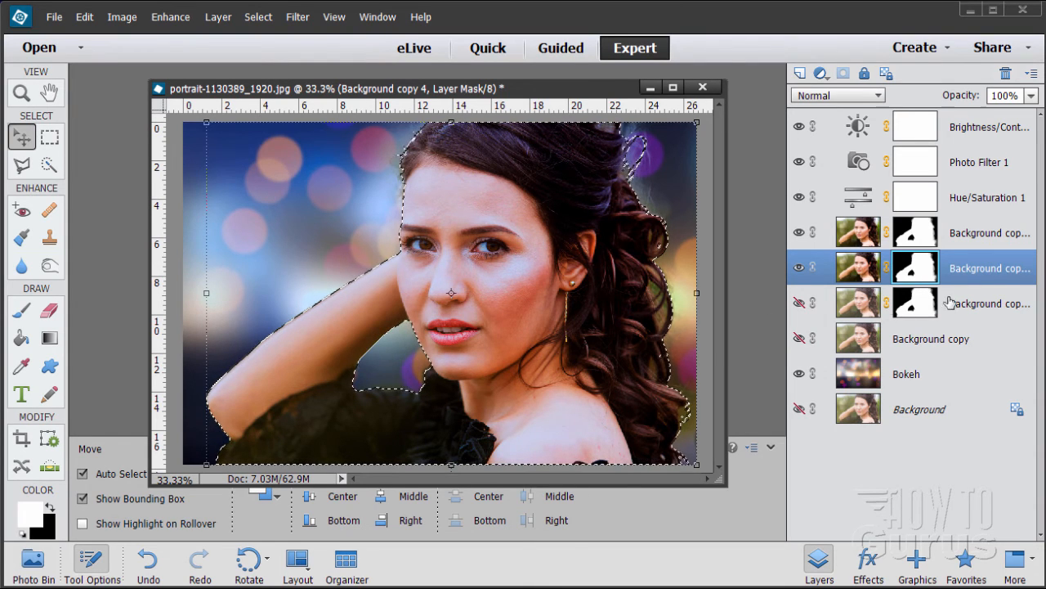
# Step: Delete everything outside the woman from the lower copy's image using the inverted selection, and deselect
pyautogui.click(860, 276)
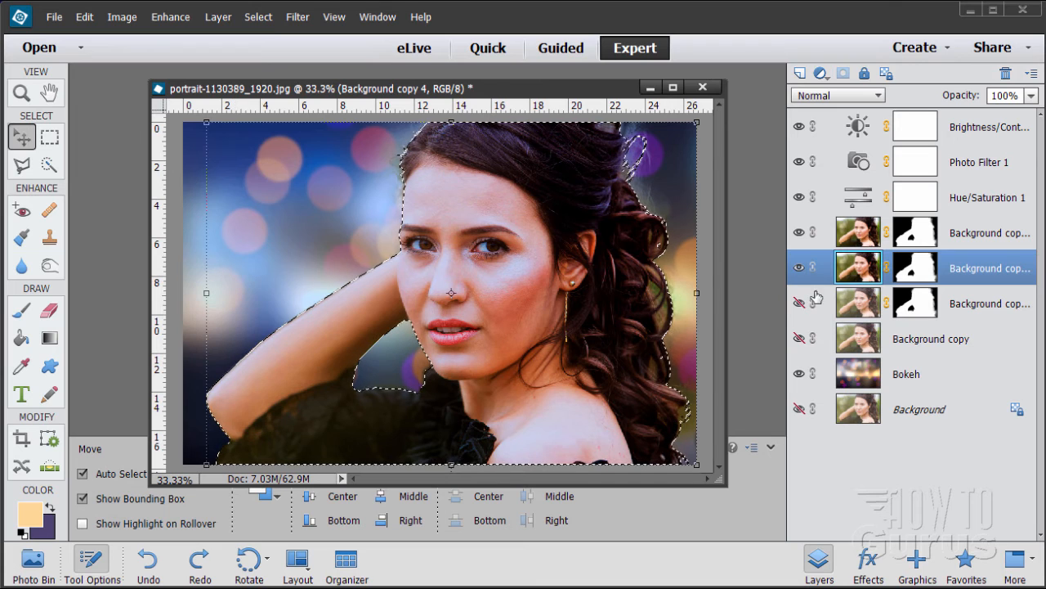
pyautogui.click(258, 17)
pyautogui.click(268, 82)
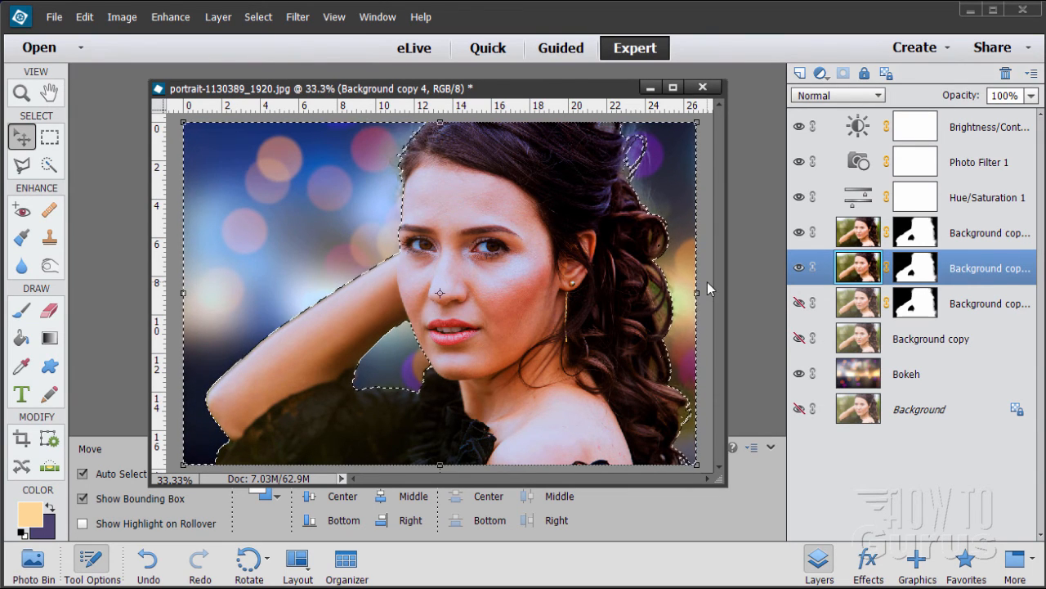
pyautogui.press('Delete')
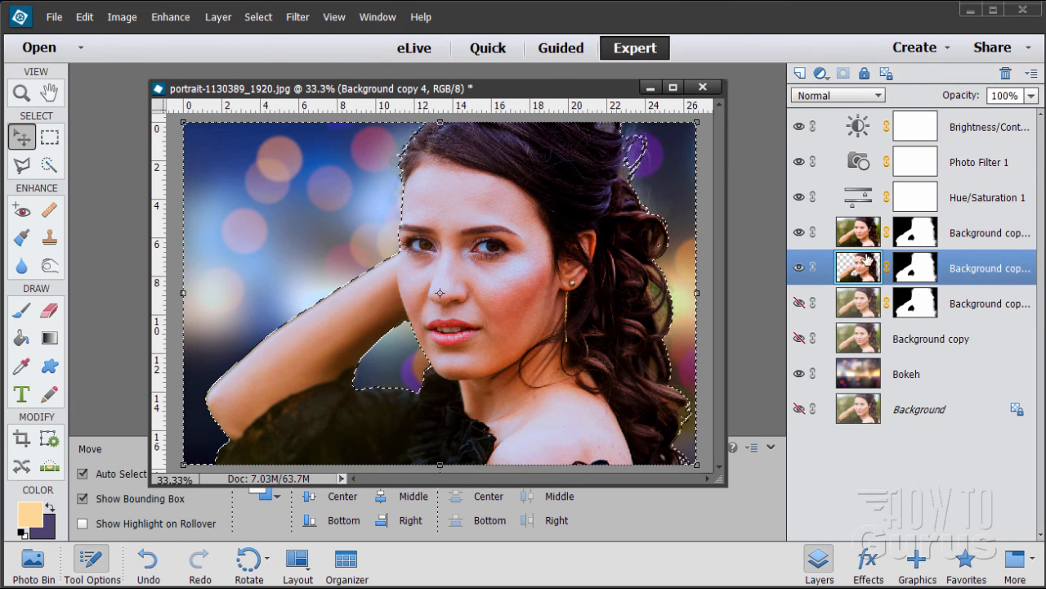
pyautogui.click(258, 16)
pyautogui.click(264, 47)
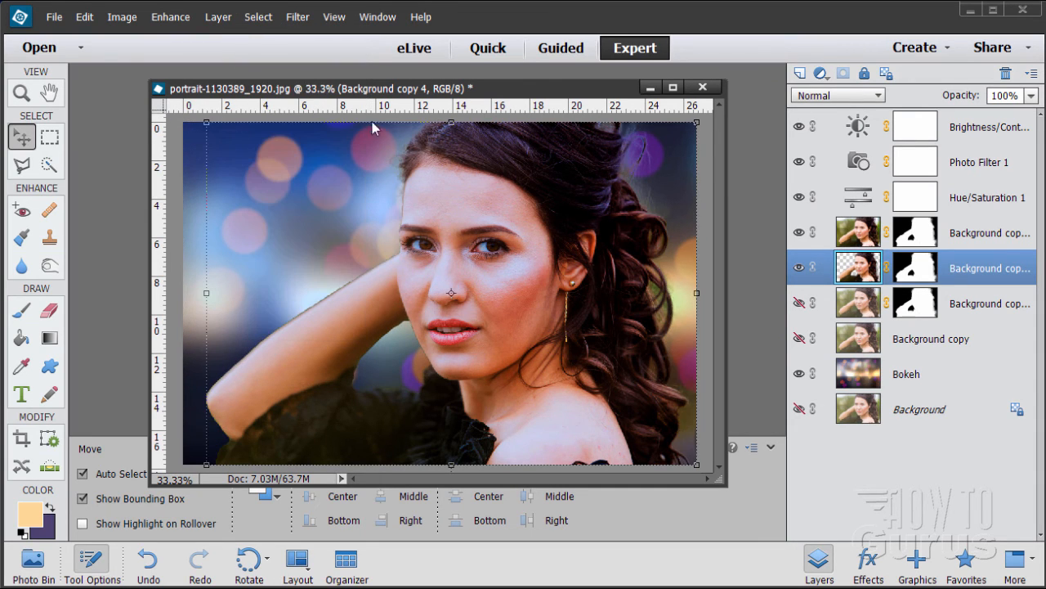
# Step: Delete the layer mask from the lower portrait copy
pyautogui.click(896, 272)
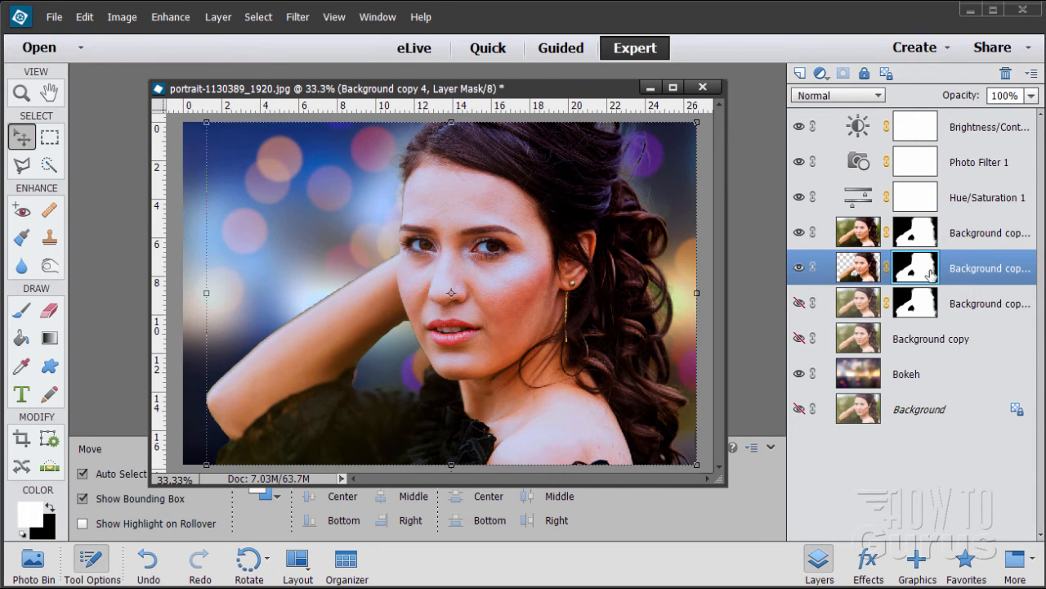
pyautogui.rightClick(925, 274)
pyautogui.click(974, 312)
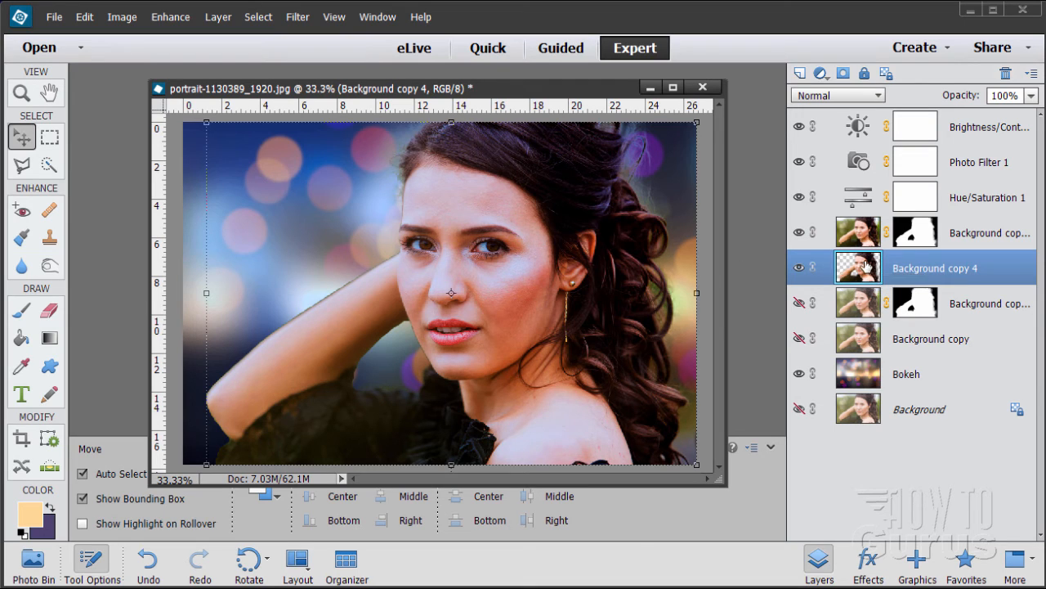
# Step: Open a Gaussian Blur for the lower cutout copy of the woman and set its radius to 16 pixels
pyautogui.click(294, 18)
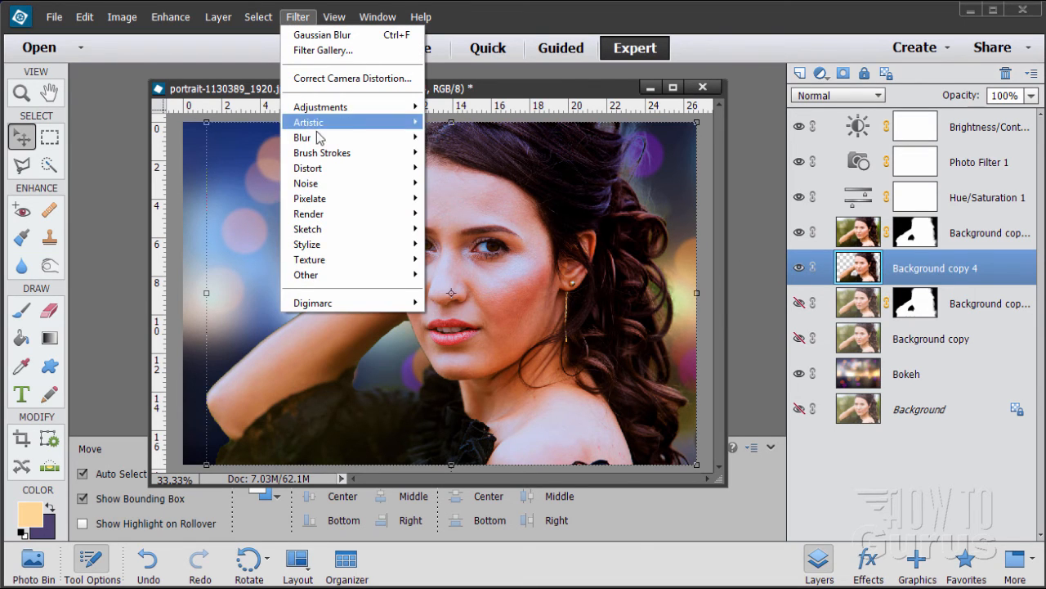
pyautogui.moveTo(321, 141)
pyautogui.click(464, 183)
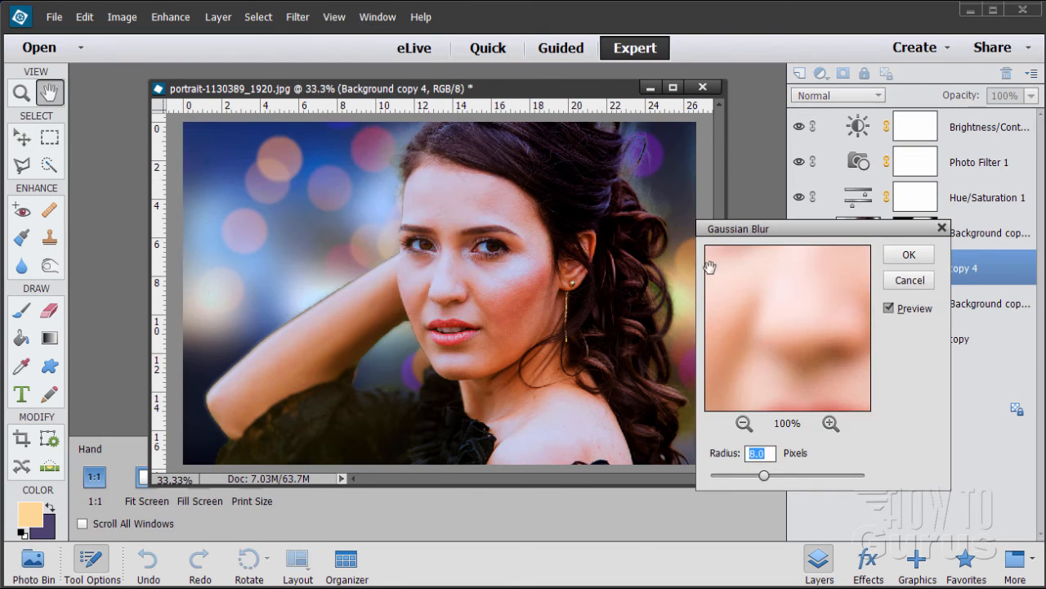
pyautogui.moveTo(762, 480)
pyautogui.mouseDown()
pyautogui.moveTo(778, 479)
pyautogui.moveTo(764, 477)
pyautogui.mouseUp()
pyautogui.write('16')
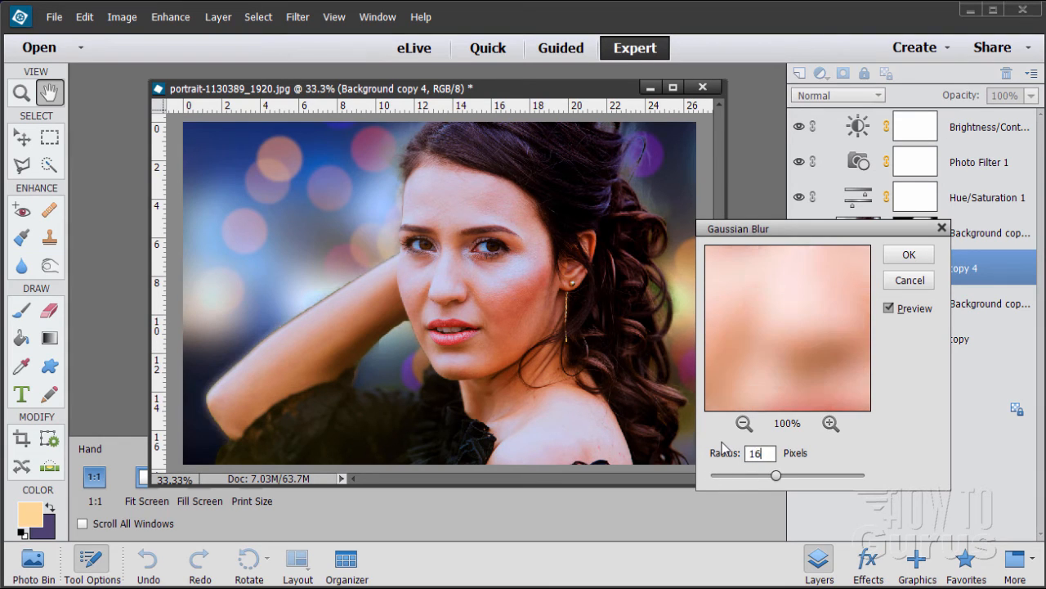
# Step: Compare the woman's edges with the blur preview off and on, and apply the Gaussian Blur
pyautogui.click(891, 312)
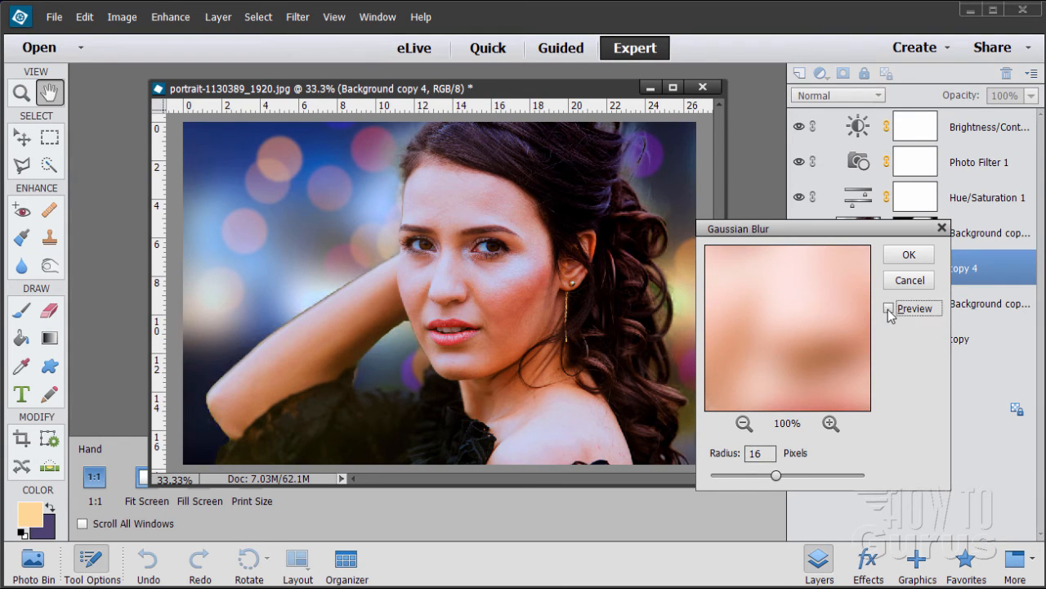
pyautogui.click(890, 312)
pyautogui.click(890, 312)
pyautogui.click(890, 313)
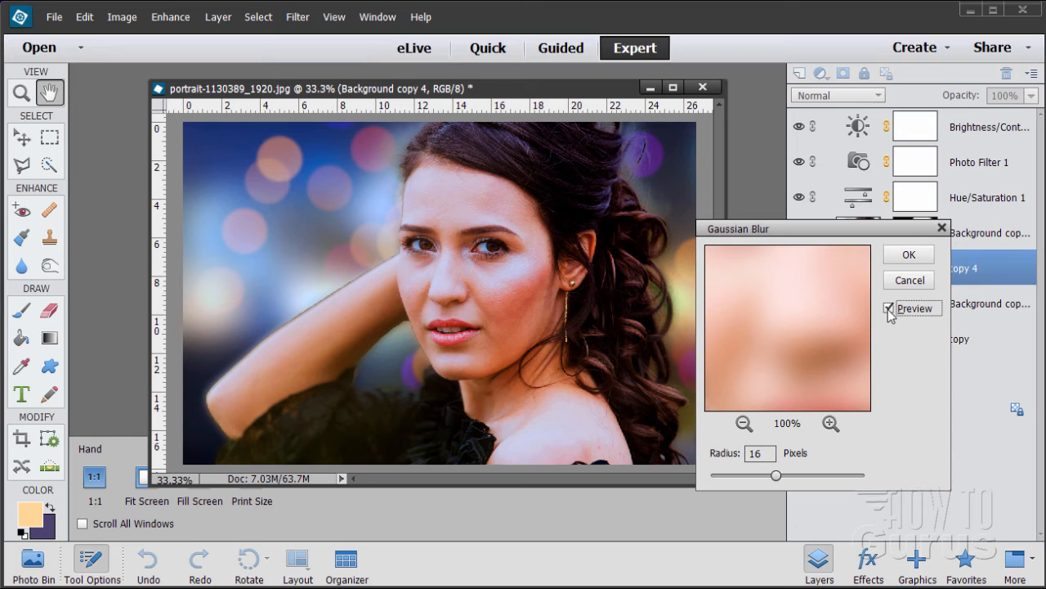
pyautogui.click(890, 310)
pyautogui.click(890, 311)
pyautogui.click(891, 311)
pyautogui.click(890, 311)
pyautogui.click(890, 311)
pyautogui.click(890, 311)
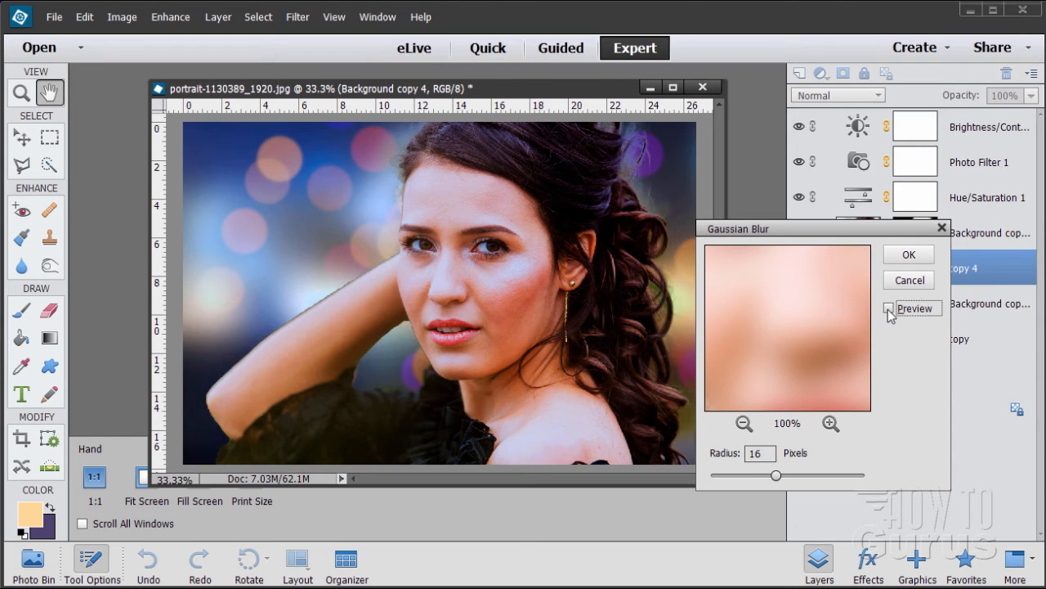
pyautogui.click(890, 311)
pyautogui.click(890, 311)
pyautogui.click(890, 311)
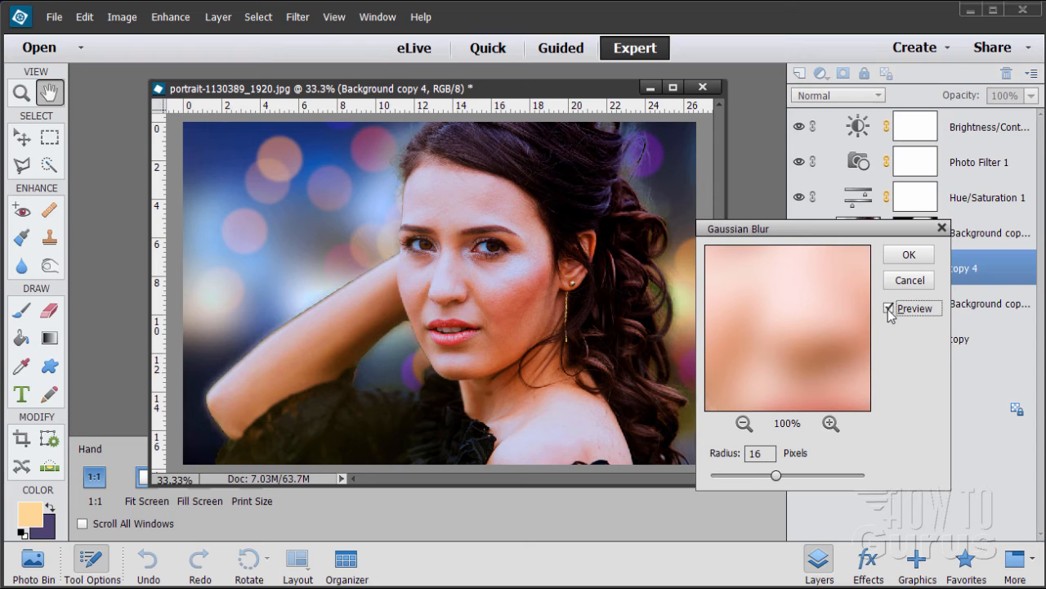
pyautogui.click(891, 311)
pyautogui.click(890, 311)
pyautogui.click(890, 311)
pyautogui.click(890, 311)
pyautogui.click(890, 310)
pyautogui.click(909, 256)
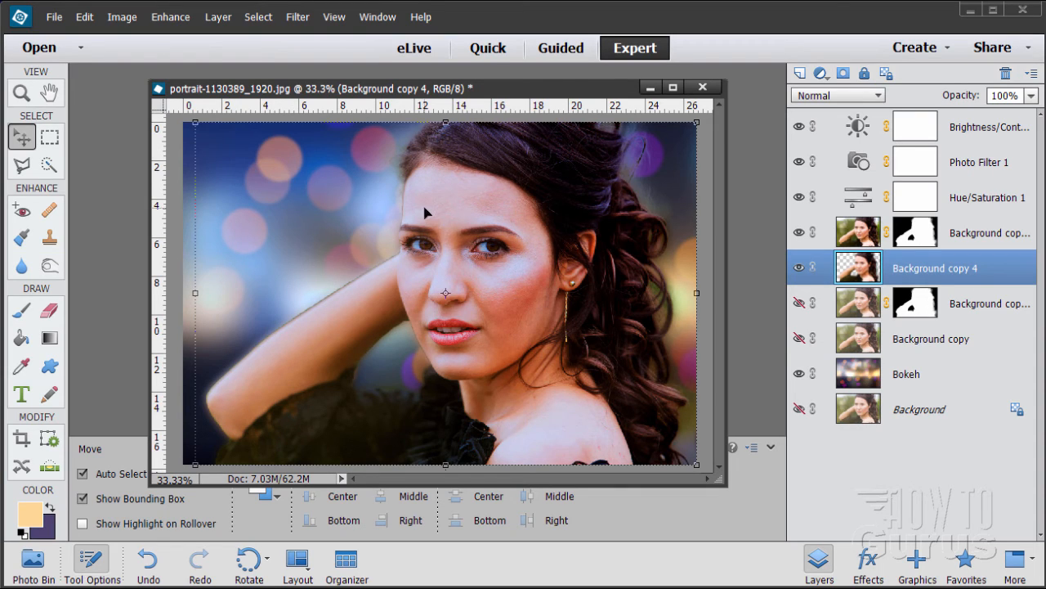
# Step: Add an empty layer above the Brightness/Contrast adjustment, copy the visible portrait layer's mask to it, and make its image active
pyautogui.click(959, 131)
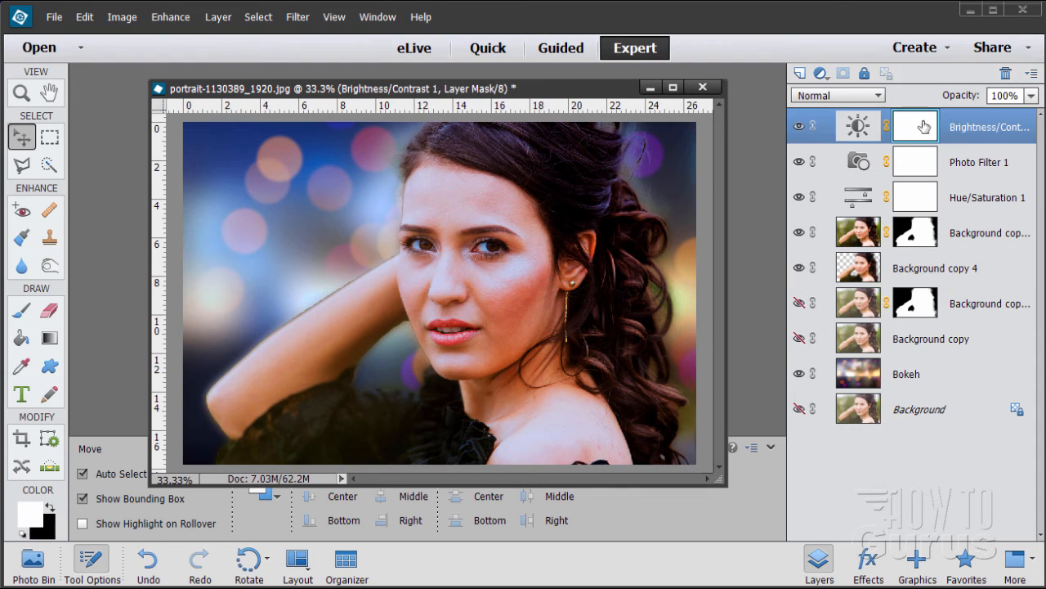
pyautogui.click(799, 74)
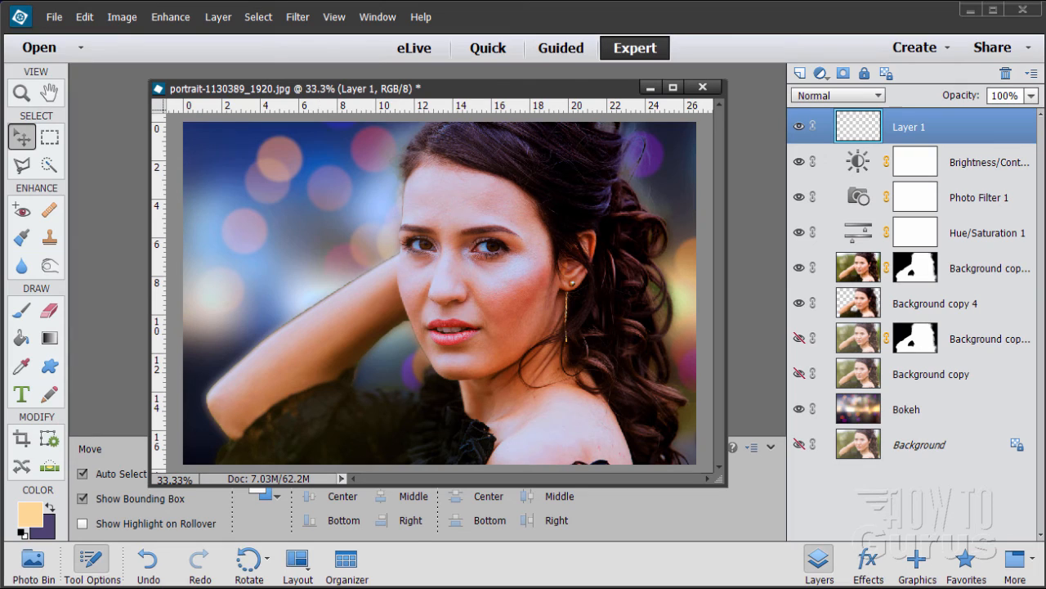
pyautogui.click(920, 278)
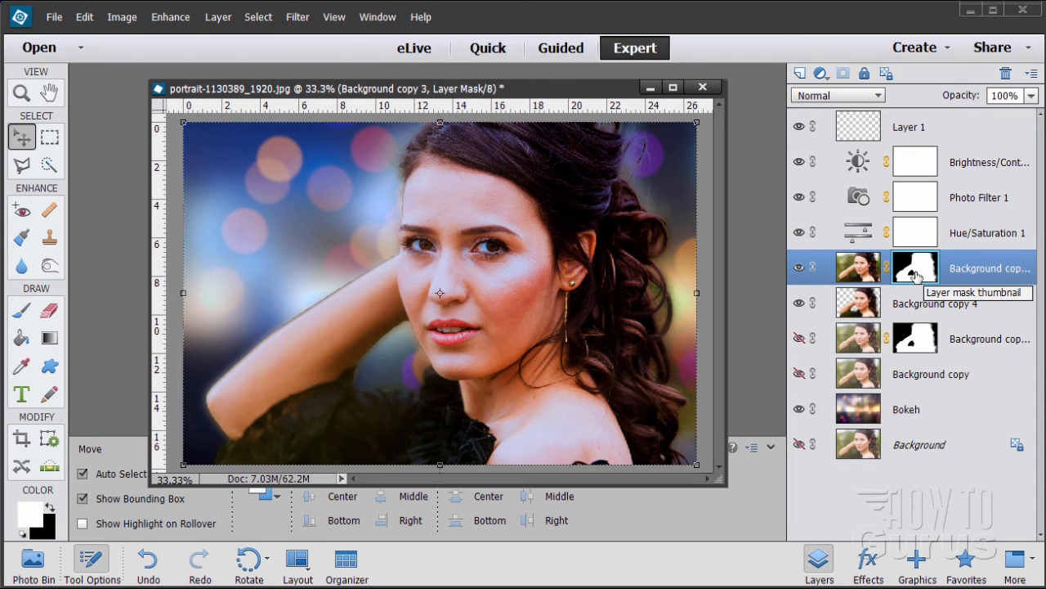
pyautogui.moveTo(921, 270); pyautogui.dragTo(916, 133)
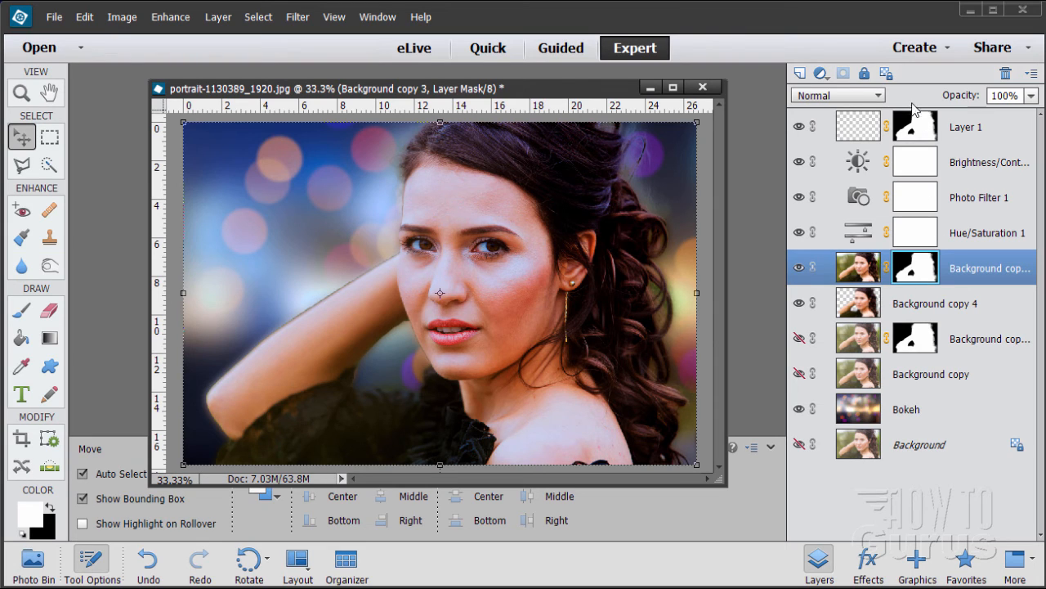
pyautogui.click(865, 134)
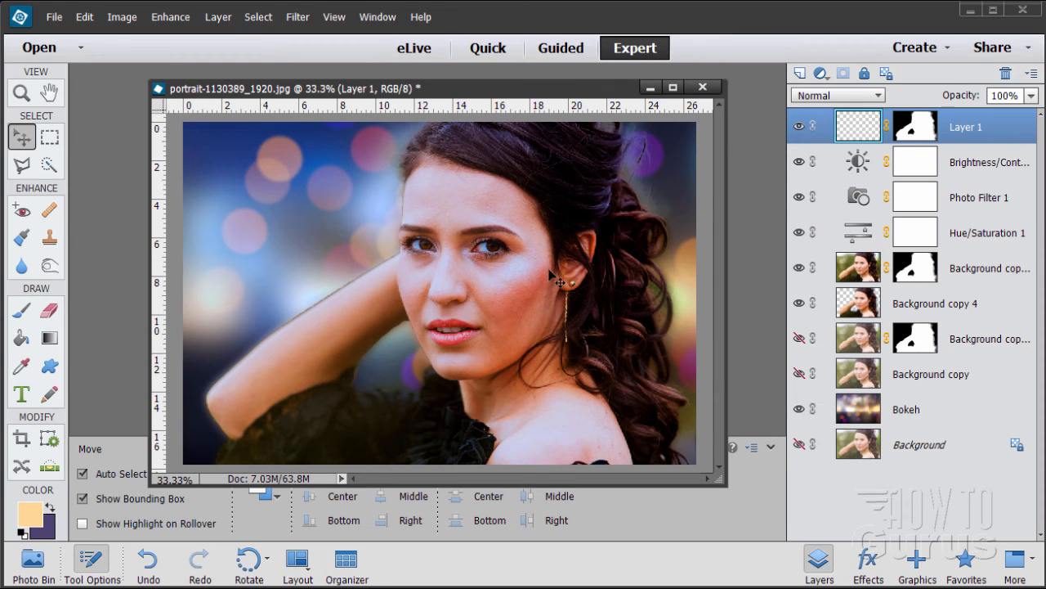
# Step: Paint a light orange (ffd798) rim glow along the arm's upper edge and the forehead with a 97 px soft brush
pyautogui.click(31, 518)
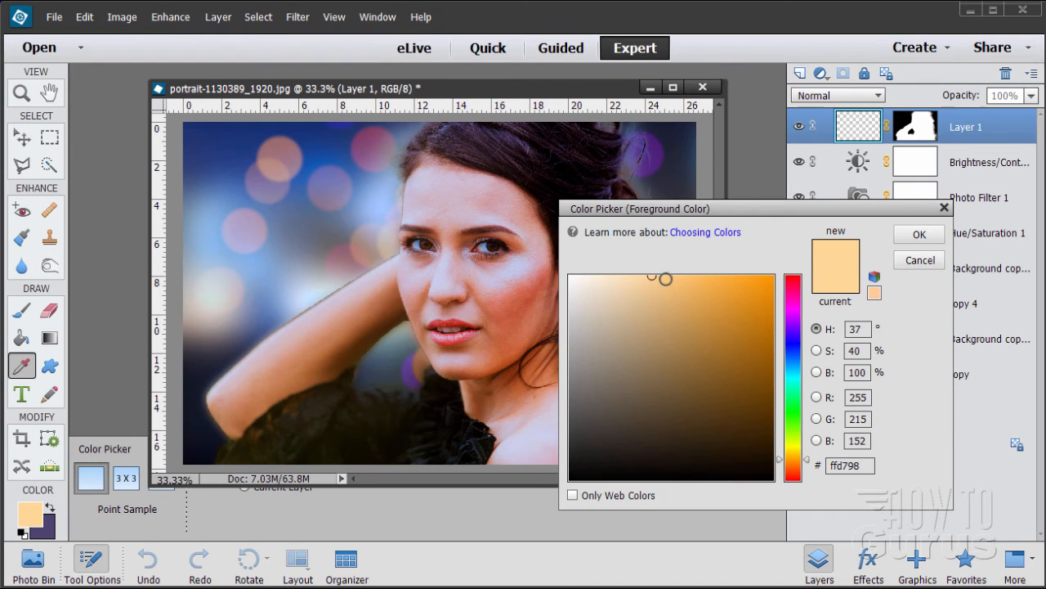
pyautogui.click(913, 239)
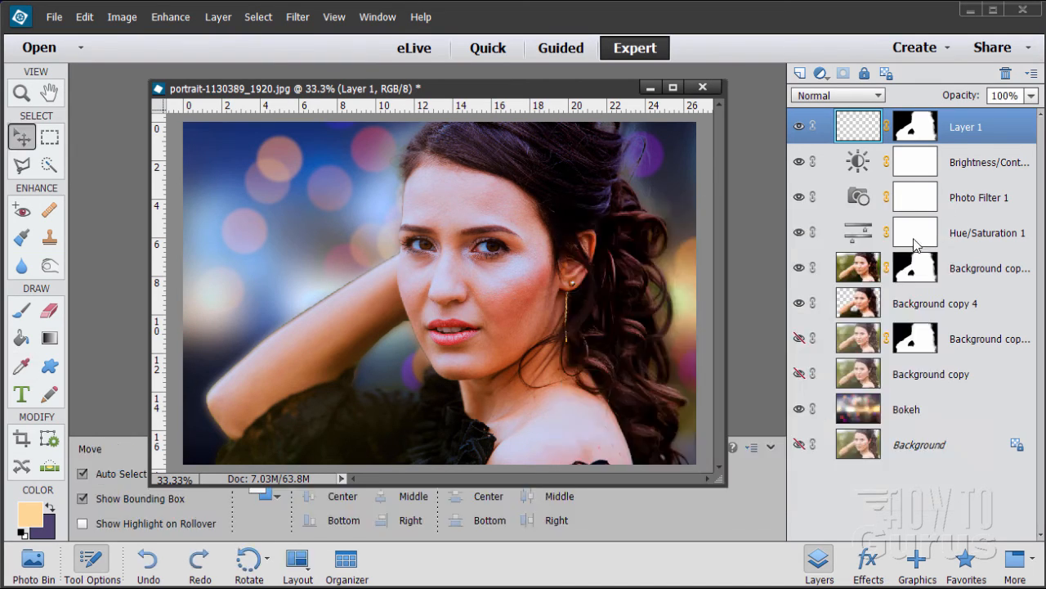
pyautogui.click(25, 312)
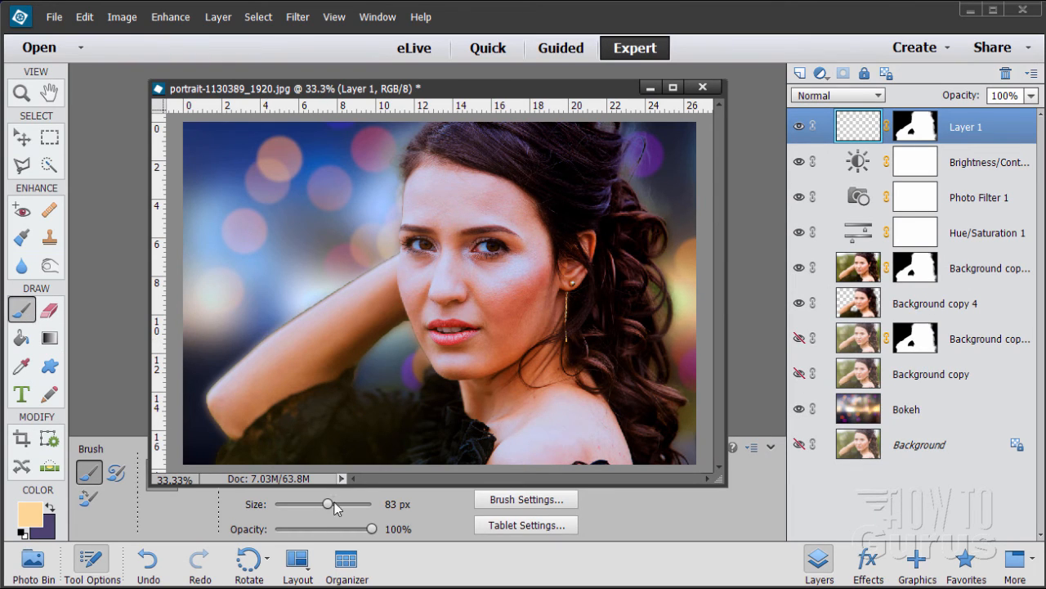
pyautogui.moveTo(437, 89); pyautogui.dragTo(719, 82)
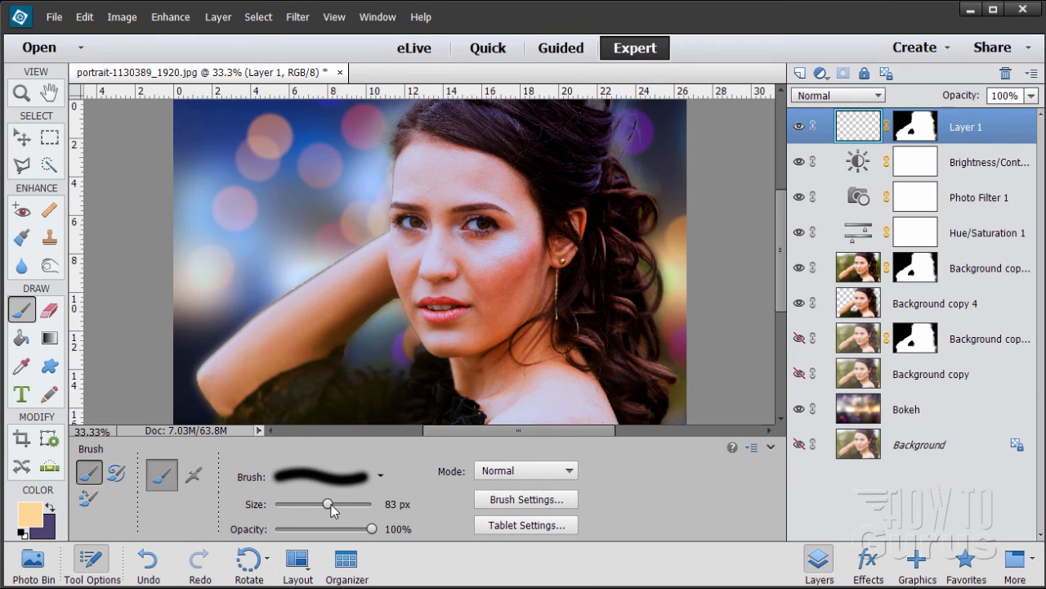
pyautogui.moveTo(332, 504); pyautogui.dragTo(334, 504)
pyautogui.moveTo(335, 502); pyautogui.dragTo(337, 502)
pyautogui.moveTo(385, 226)
pyautogui.mouseDown()
pyautogui.moveTo(230, 328)
pyautogui.moveTo(202, 371)
pyautogui.mouseUp()
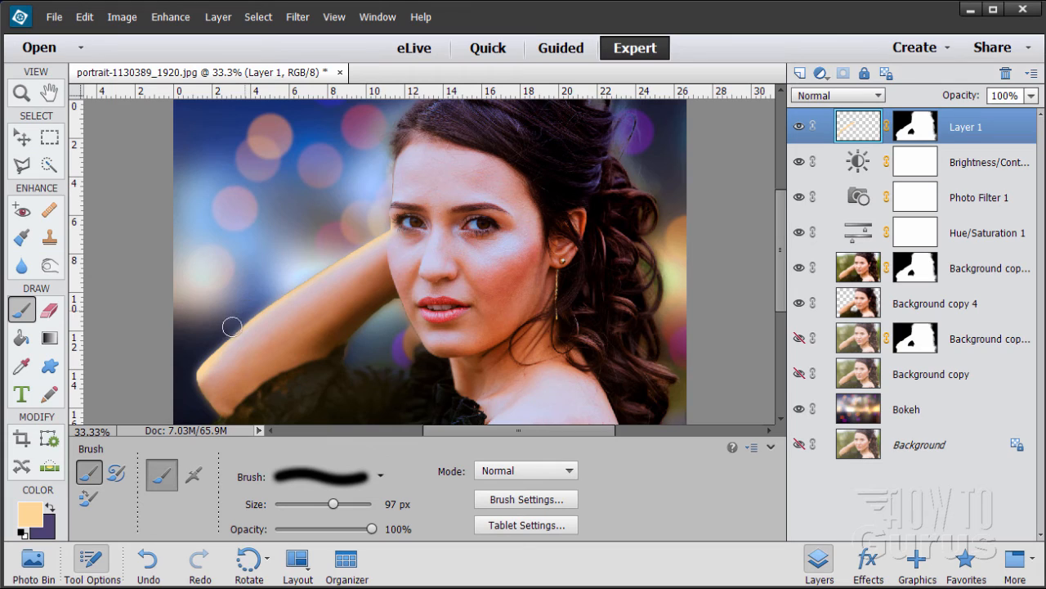
pyautogui.moveTo(391, 147); pyautogui.dragTo(381, 217)
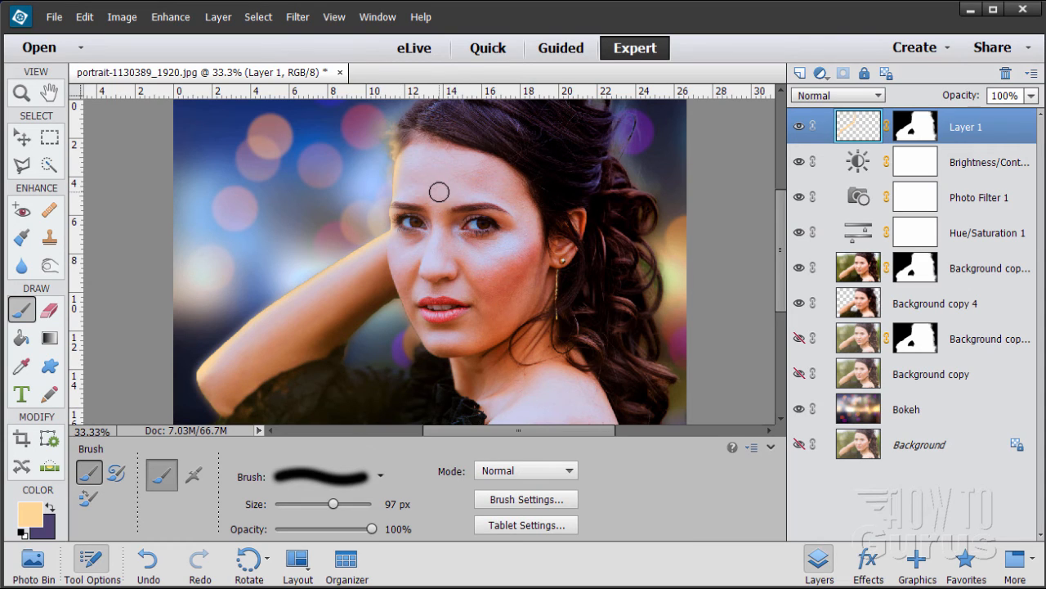
# Step: Set the blend mode of the painted glow layer to Overlay
pyautogui.click(840, 100)
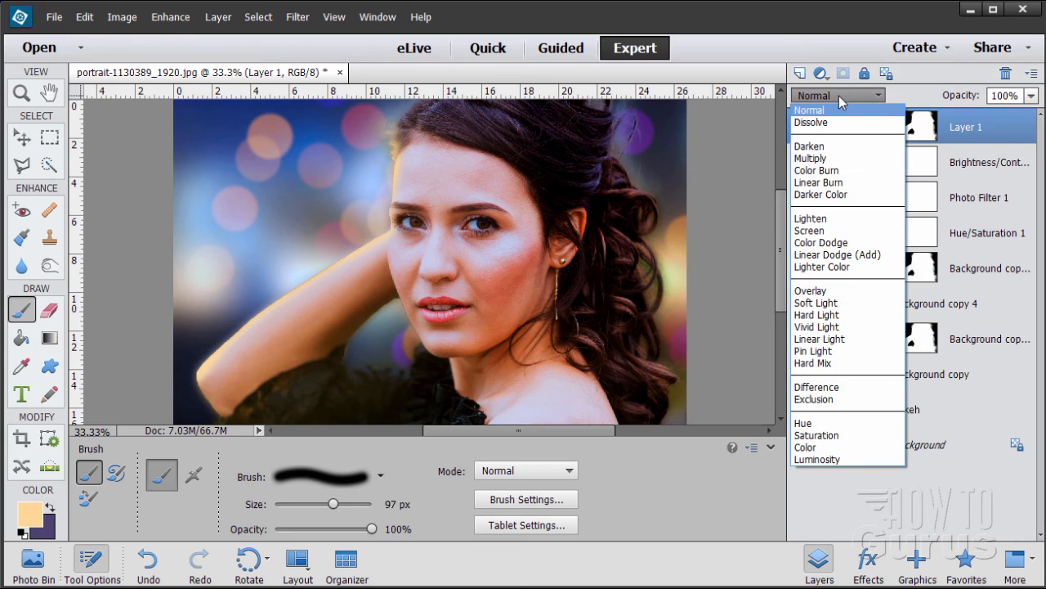
pyautogui.click(816, 292)
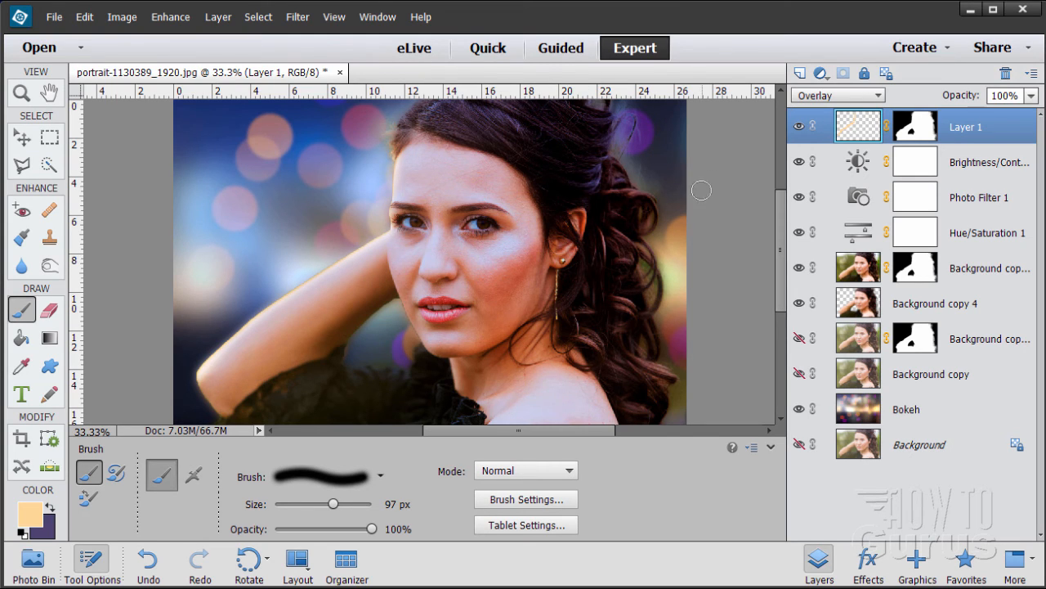
pyautogui.click(23, 139)
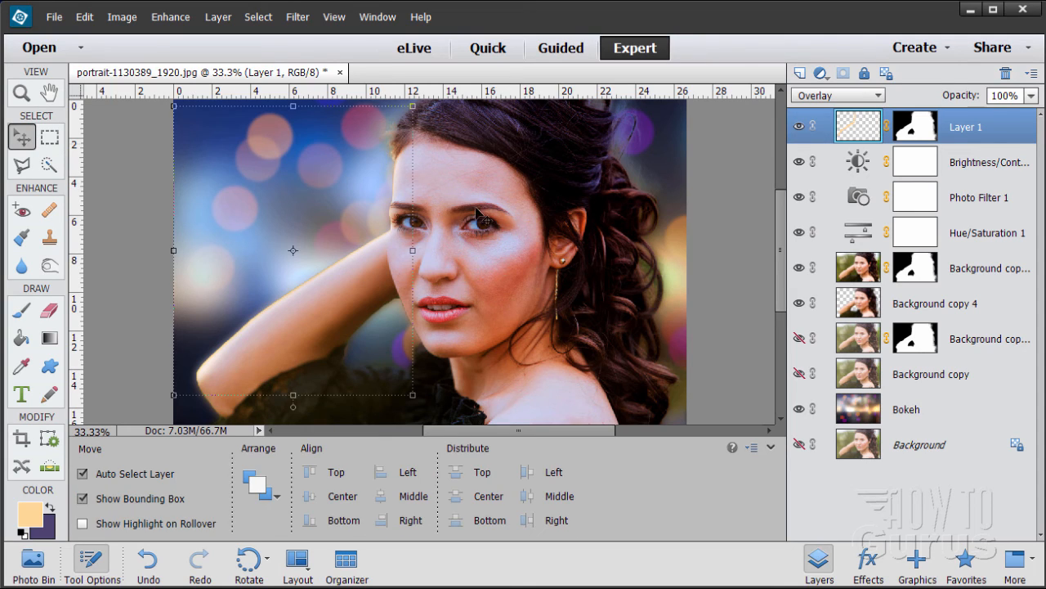
# Step: Heal the red shoulder blemishes on the visible masked portrait layer with a 33 px Spot Healing Brush, undoing the last stroke
pyautogui.click(1007, 280)
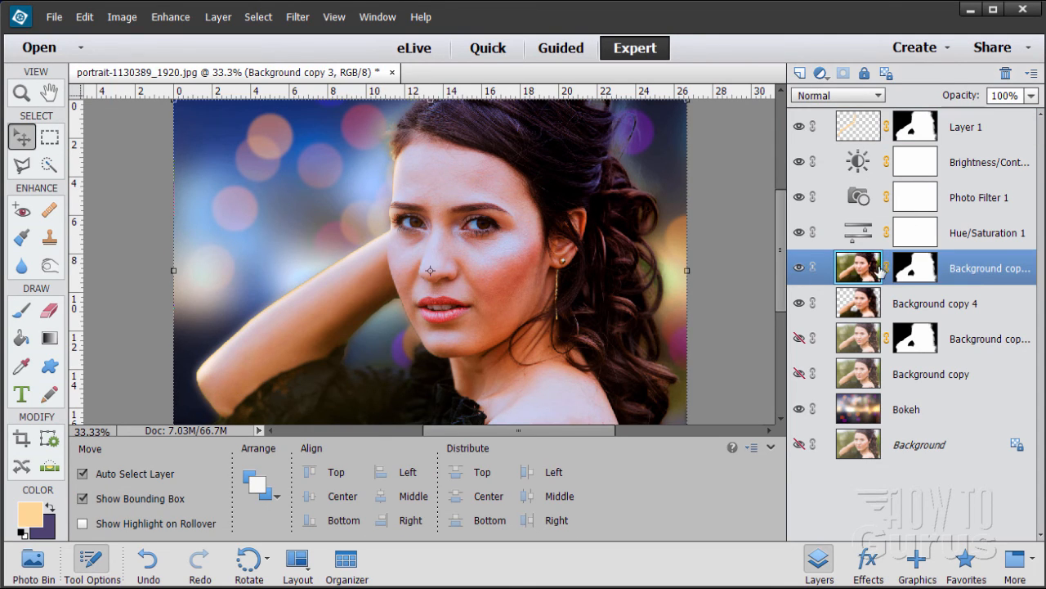
pyautogui.scroll(-4, 738, 350)
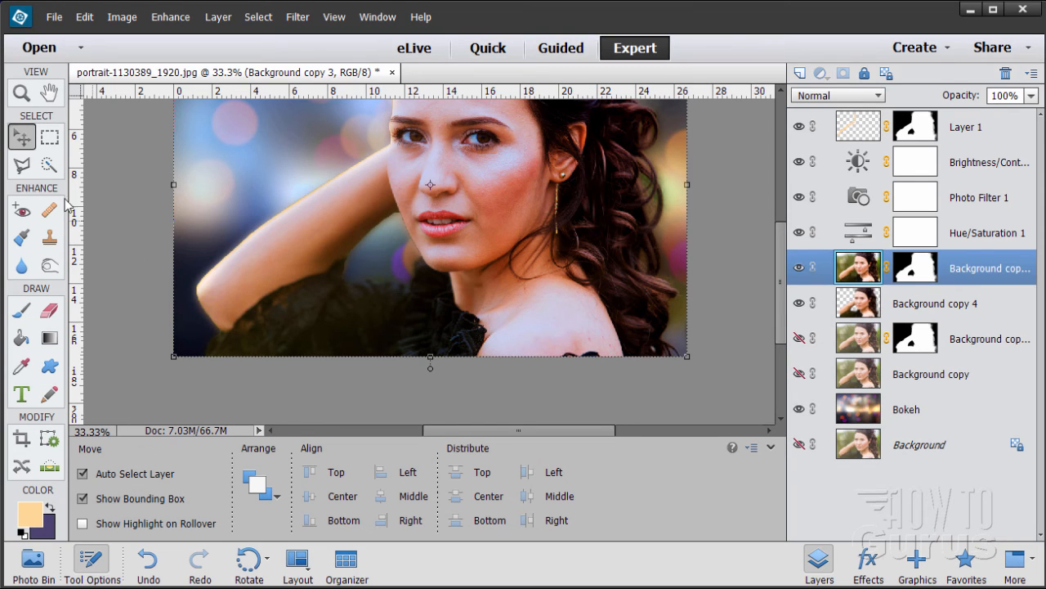
pyautogui.click(21, 95)
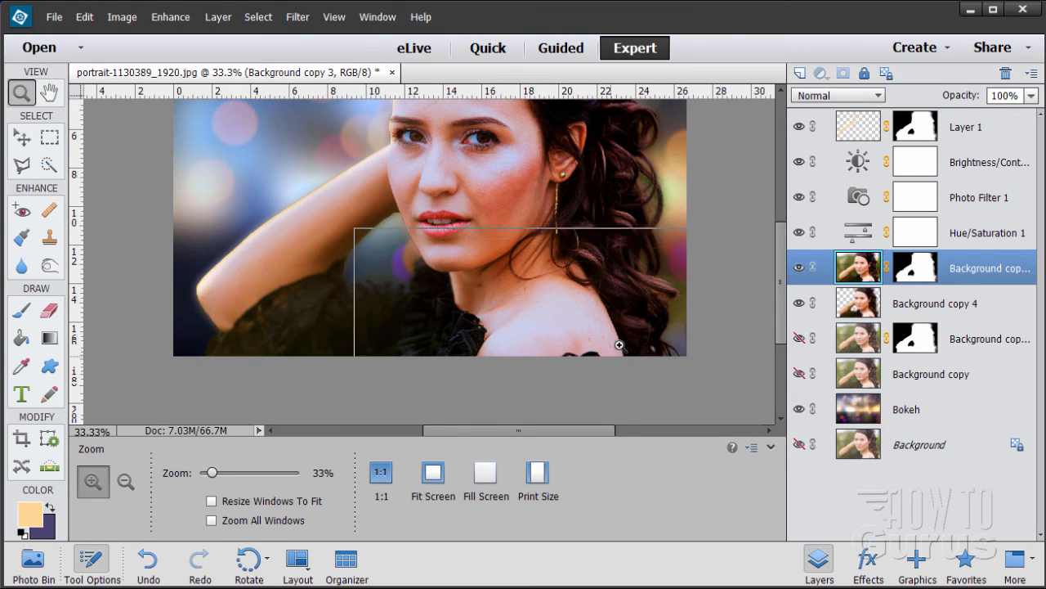
pyautogui.click(614, 352)
pyautogui.click(613, 352)
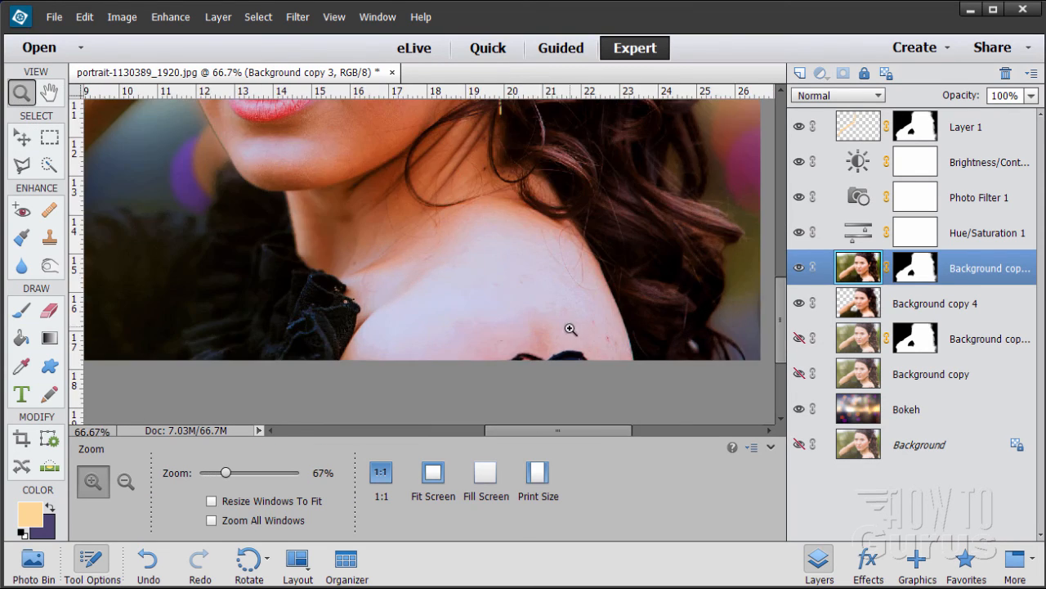
pyautogui.click(51, 214)
pyautogui.click(88, 472)
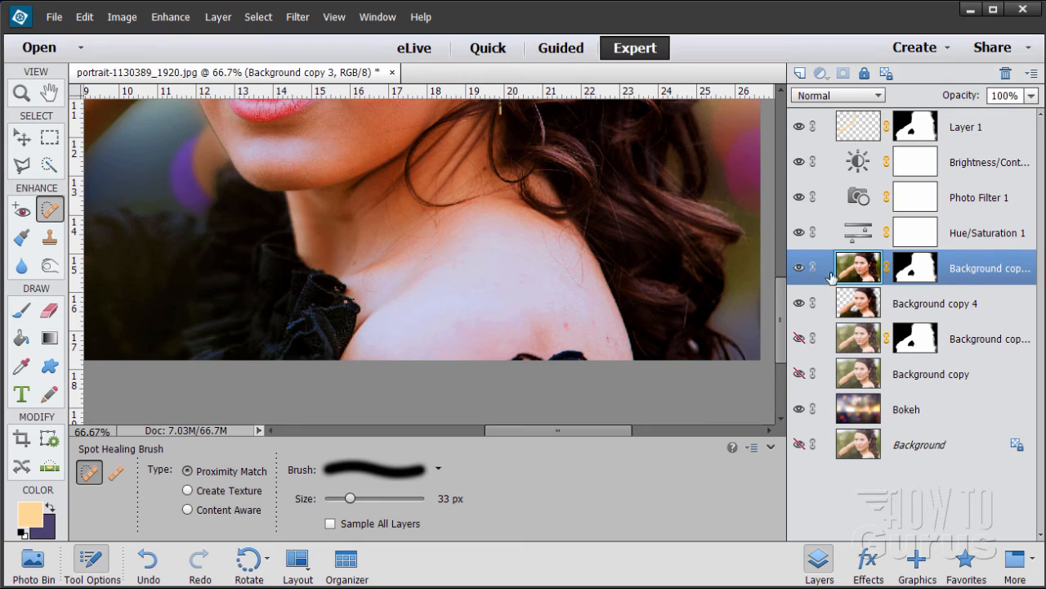
pyautogui.click(588, 347)
pyautogui.click(85, 17)
pyautogui.click(134, 34)
# Step: Clone clean skin over the remaining blemish above the black dress edge on the shoulder with a 70 px Clone Stamp
pyautogui.click(47, 241)
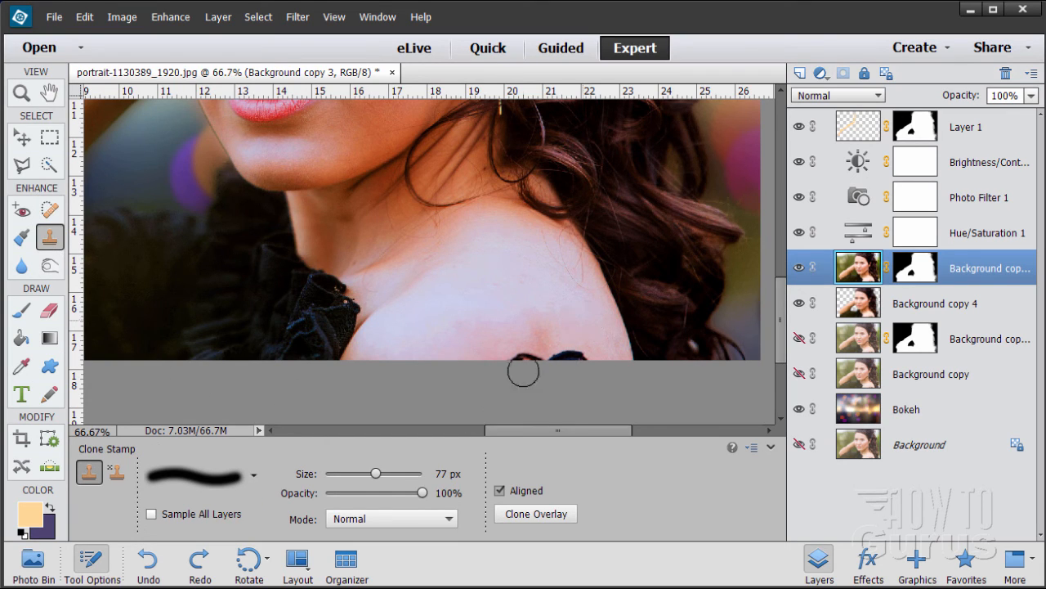
pyautogui.click(448, 474)
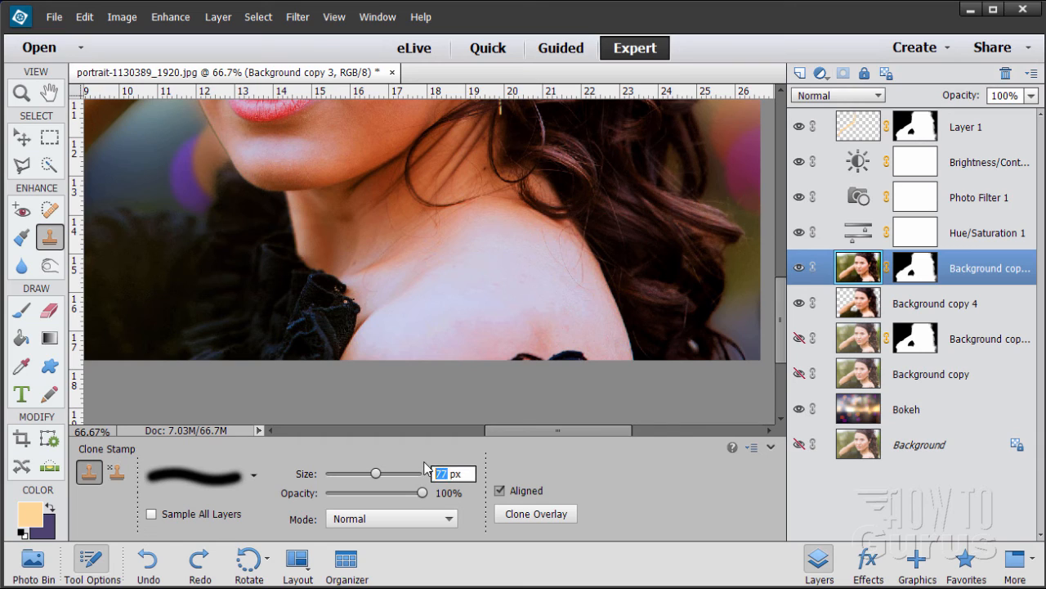
pyautogui.write('70')
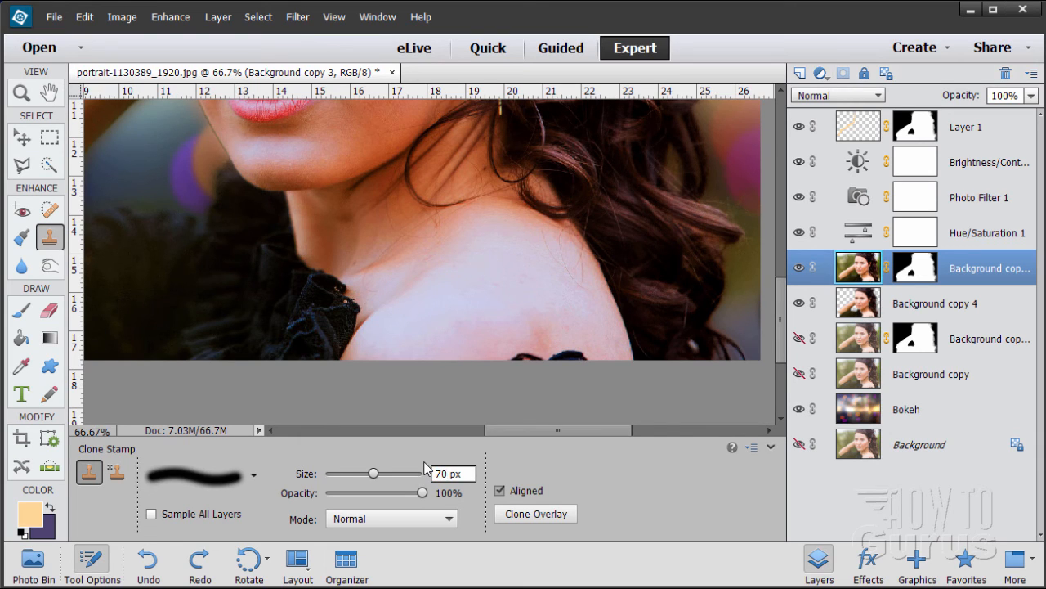
pyautogui.keyDown('alt'); pyautogui.click(586, 326); pyautogui.keyUp('alt')
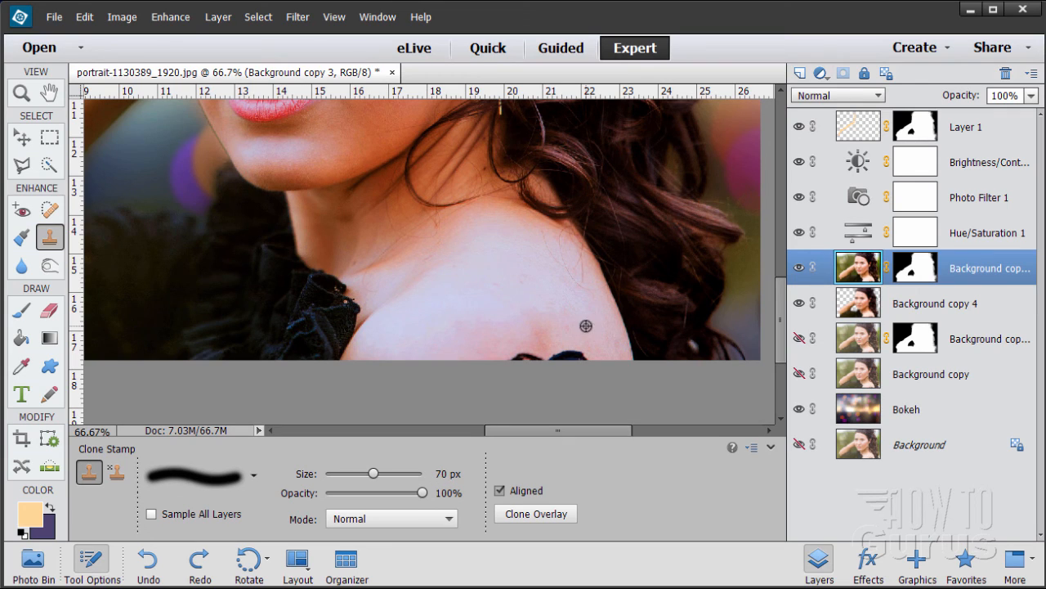
pyautogui.click(542, 337)
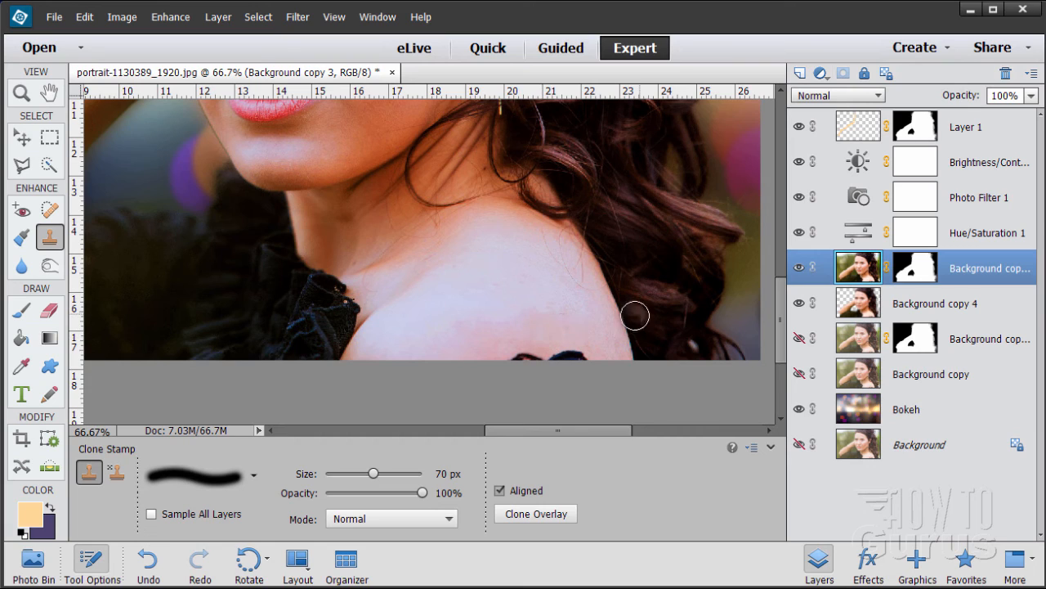
pyautogui.click(542, 338)
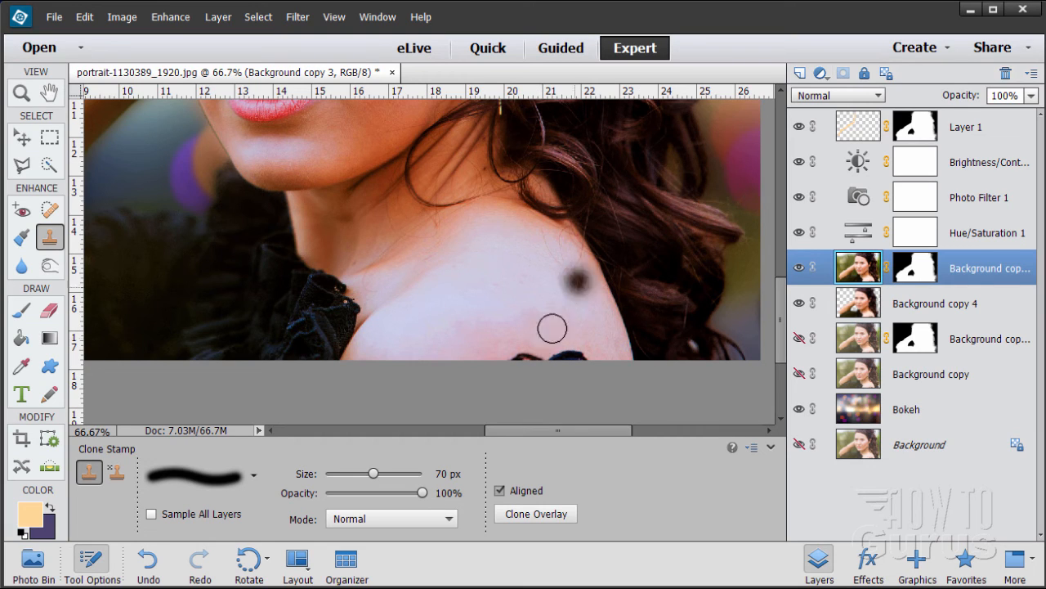
# Step: Zoom out from the shoulder to check the retouched portrait against the bokeh background
pyautogui.click(21, 92)
pyautogui.keyDown('alt'); pyautogui.click(335, 252); pyautogui.keyUp('alt')
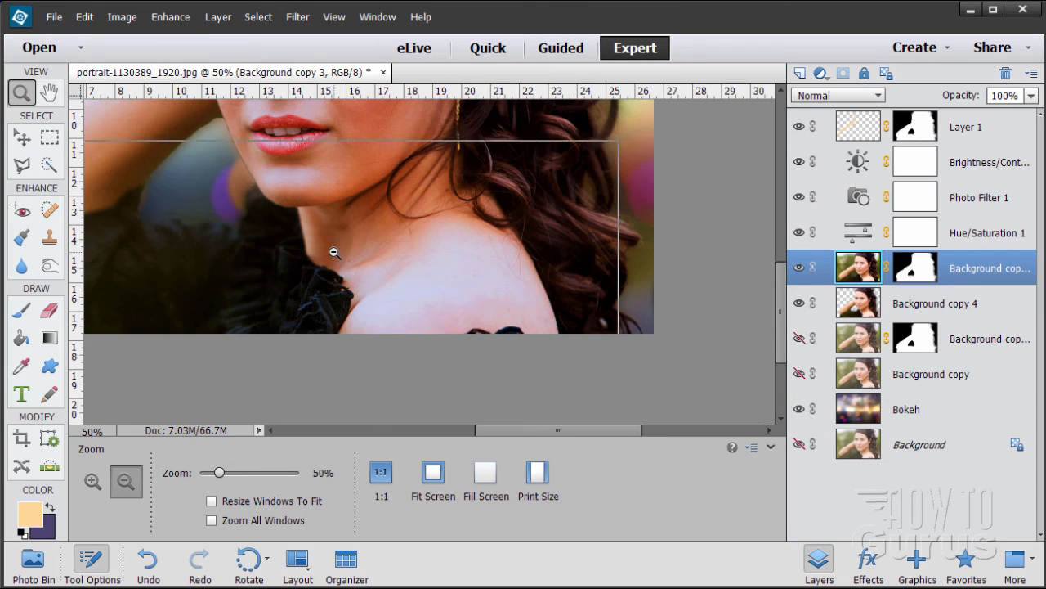
pyautogui.keyDown('alt'); pyautogui.click(336, 252); pyautogui.keyUp('alt')
pyautogui.keyDown('alt'); pyautogui.click(340, 259); pyautogui.keyUp('alt')
pyautogui.click(367, 264)
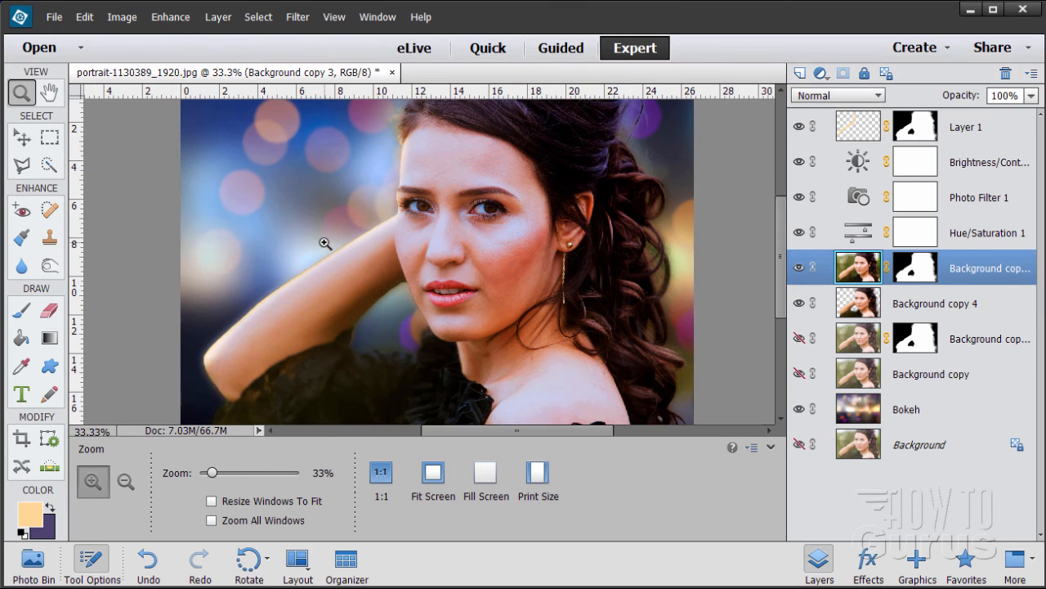
# Step: Move the Bokeh layer slightly upward behind the woman to reposition the blurred light circles
pyautogui.click(22, 139)
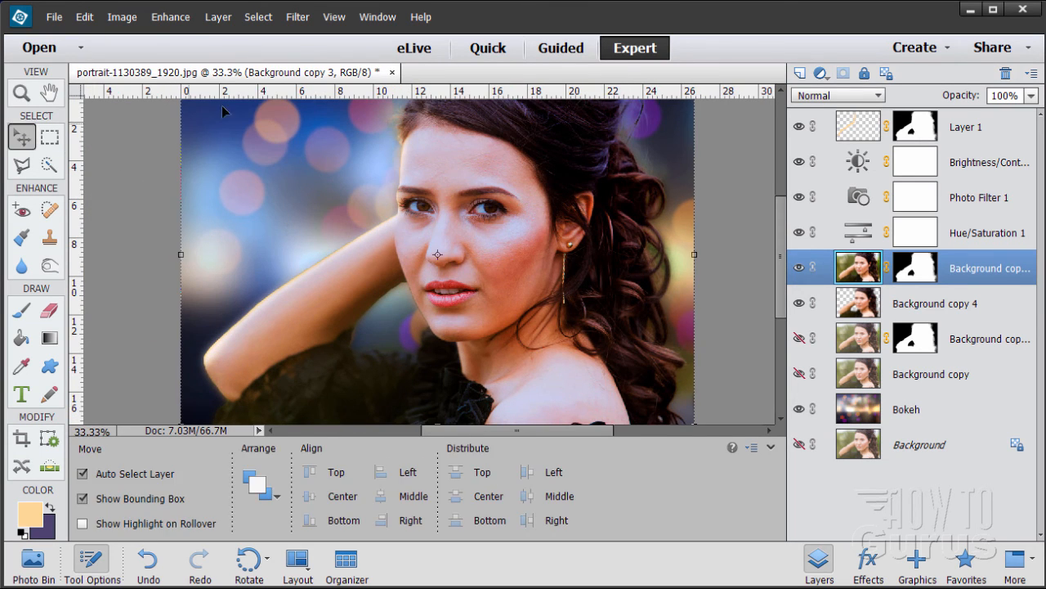
pyautogui.click(334, 17)
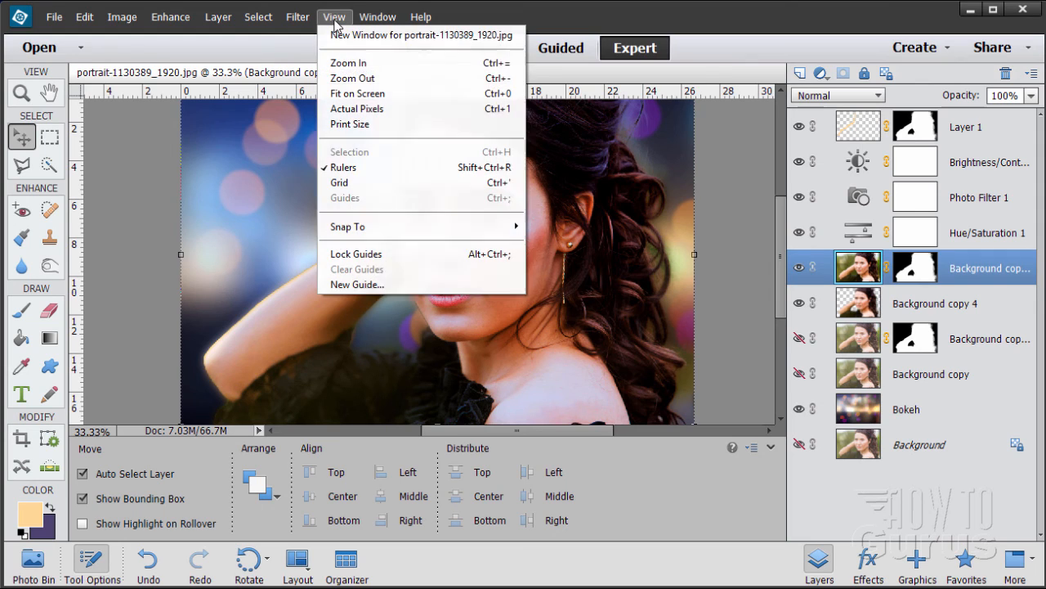
pyautogui.click(357, 93)
pyautogui.hotkey('alt', ',')
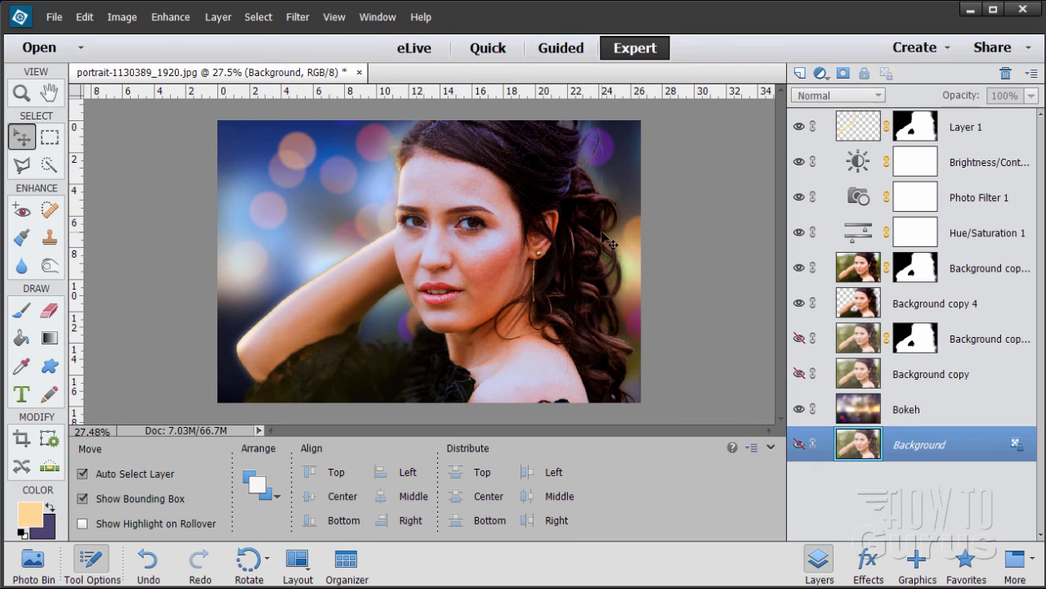
pyautogui.click(895, 413)
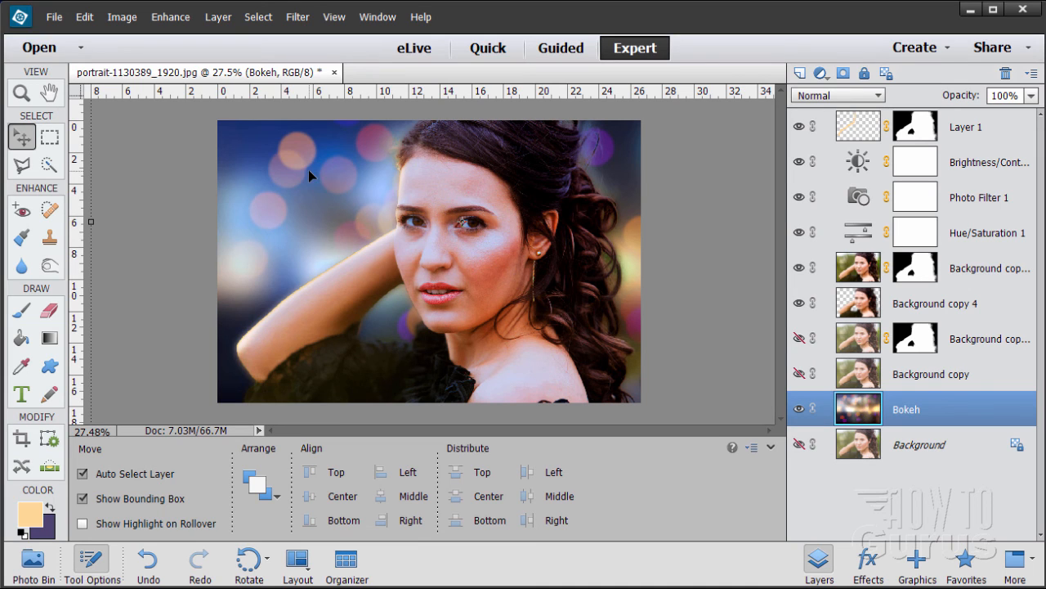
pyautogui.moveTo(287, 187); pyautogui.dragTo(329, 254)
pyautogui.moveTo(299, 194); pyautogui.dragTo(333, 223)
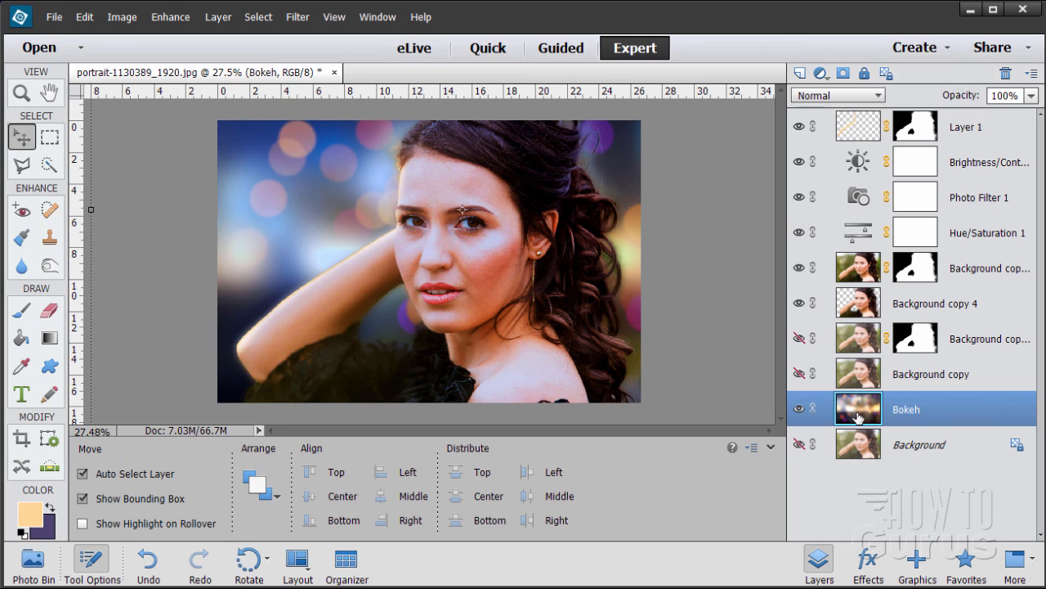
# Step: Duplicate the Bokeh layer and set the copy's blend mode to Overlay to intensify the background lights
pyautogui.moveTo(861, 416); pyautogui.dragTo(799, 76)
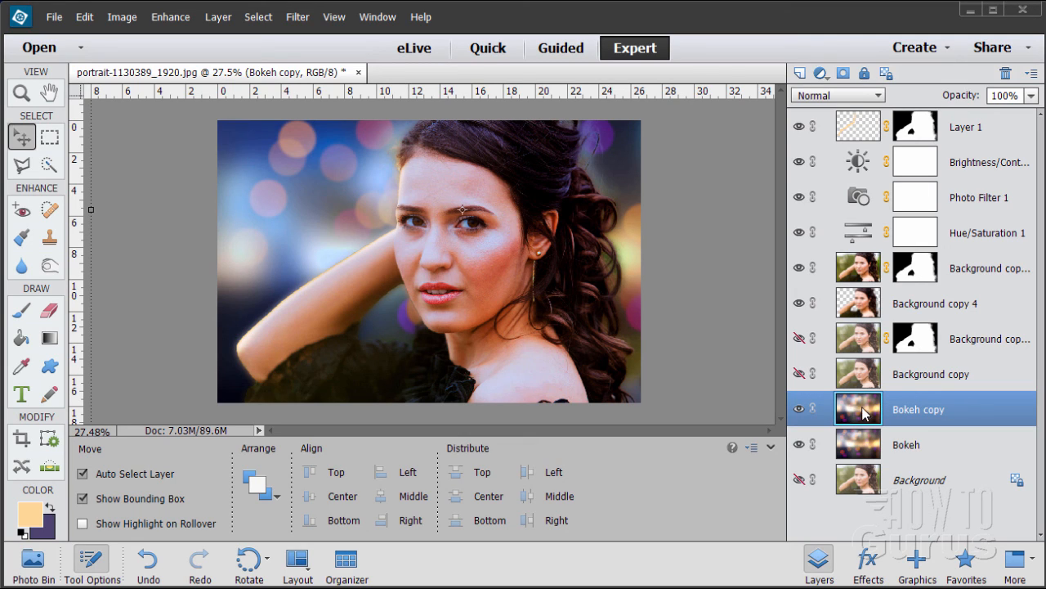
pyautogui.click(830, 99)
pyautogui.click(824, 97)
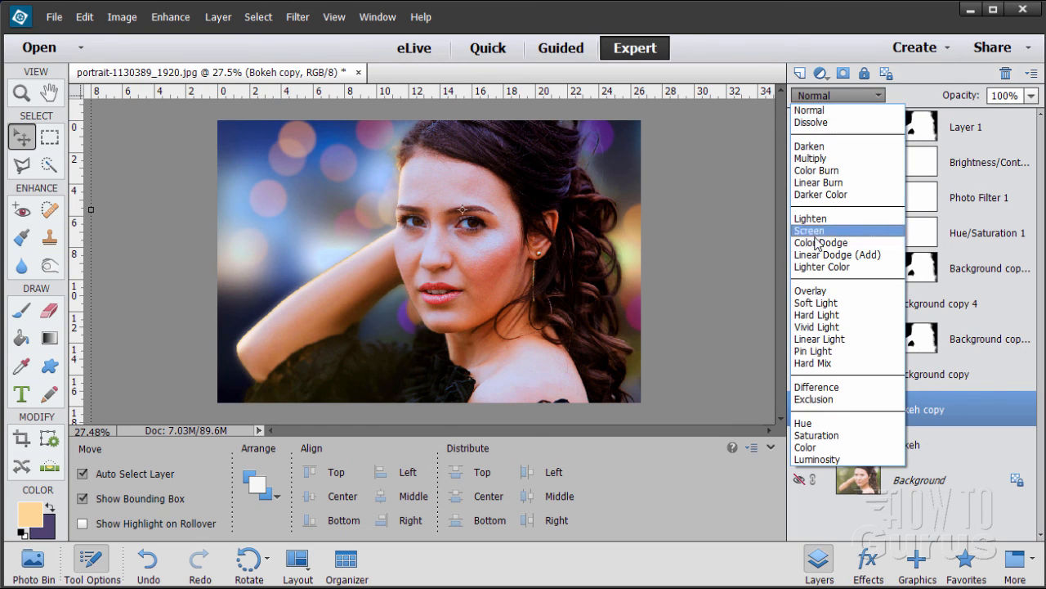
pyautogui.click(818, 97)
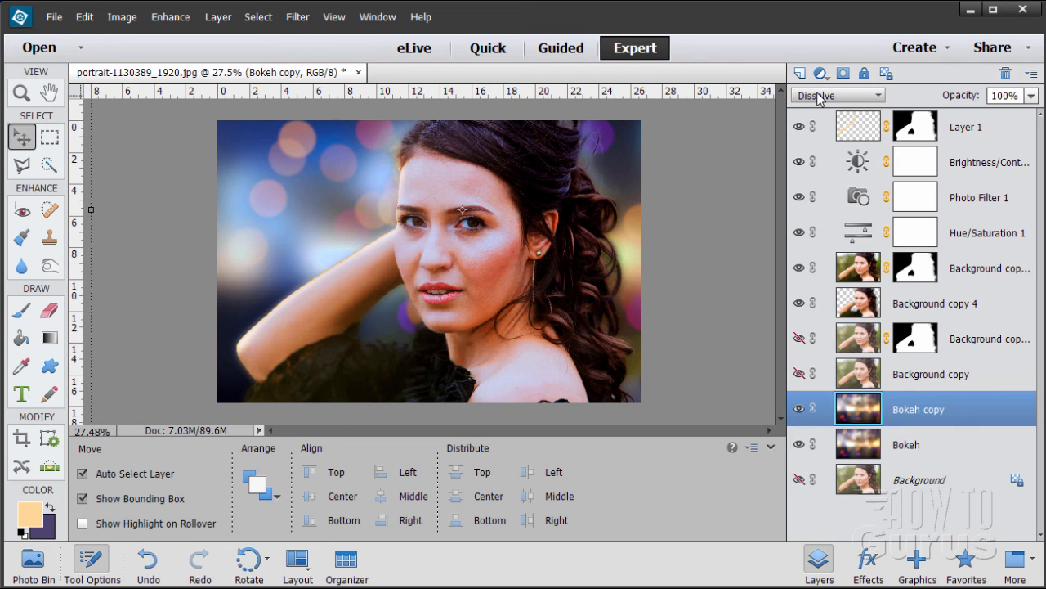
pyautogui.scroll(-2, 818, 97)
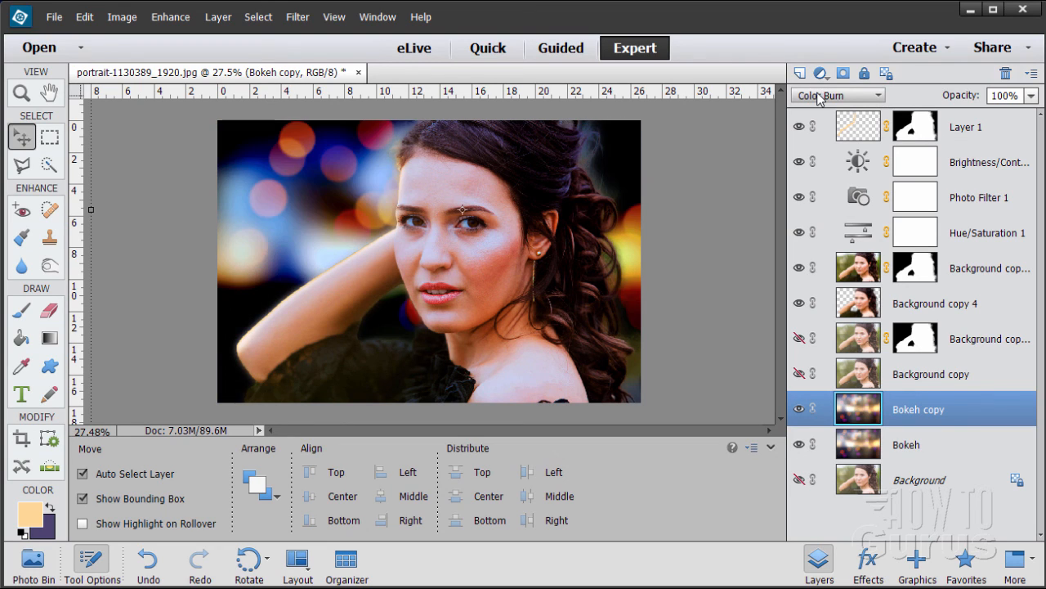
pyautogui.scroll(-3, 818, 98)
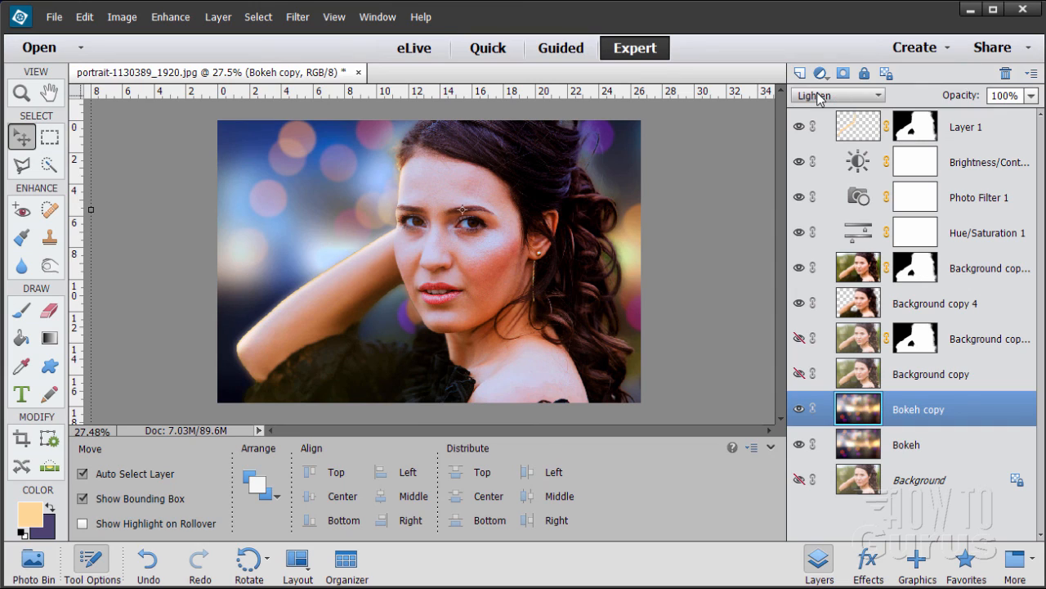
pyautogui.scroll(-3, 838, 97)
pyautogui.scroll(-1, 851, 102)
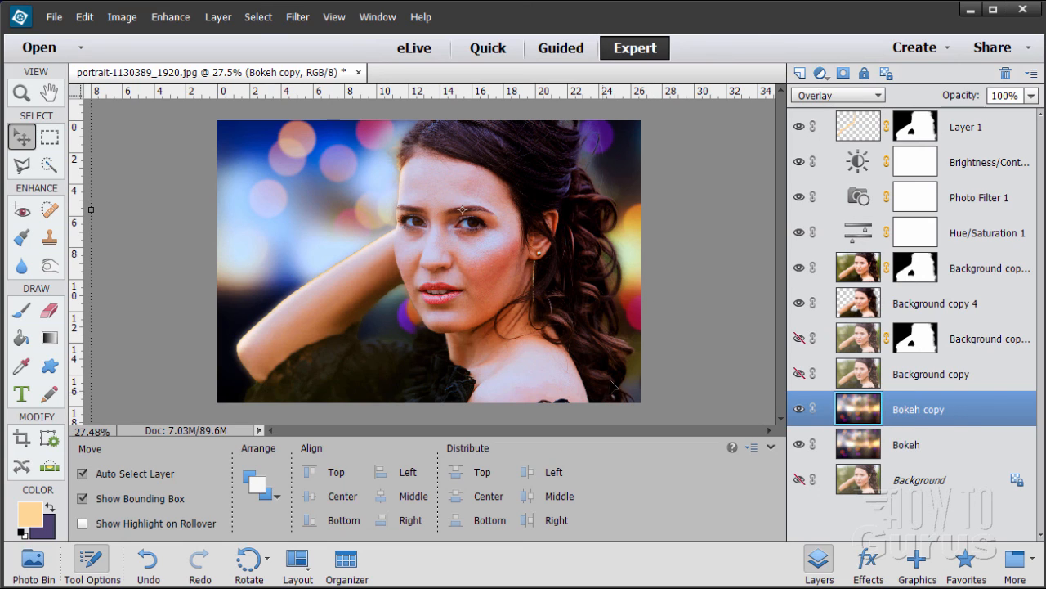
pyautogui.click(954, 481)
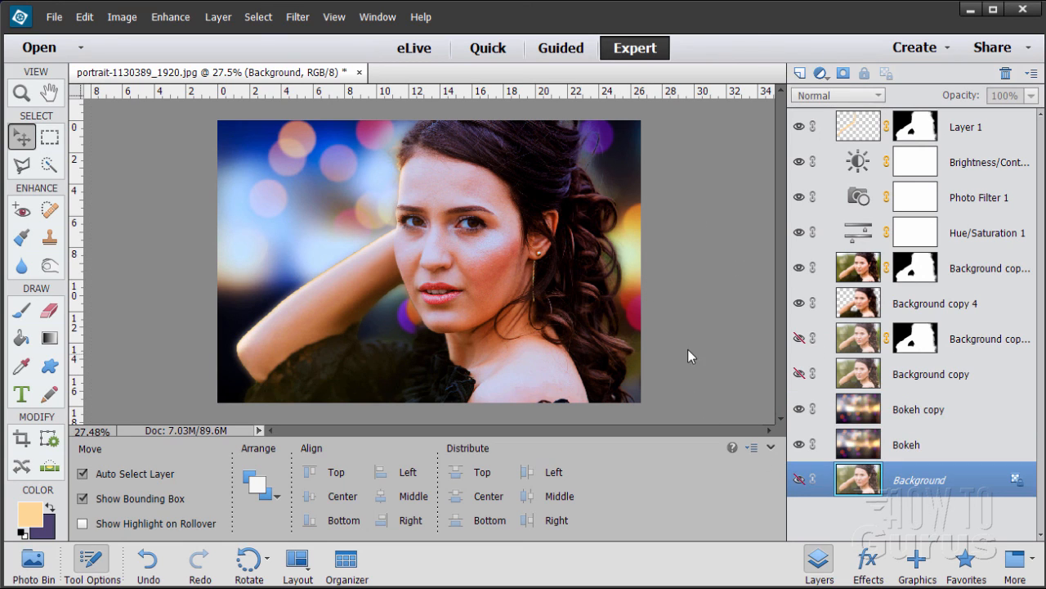